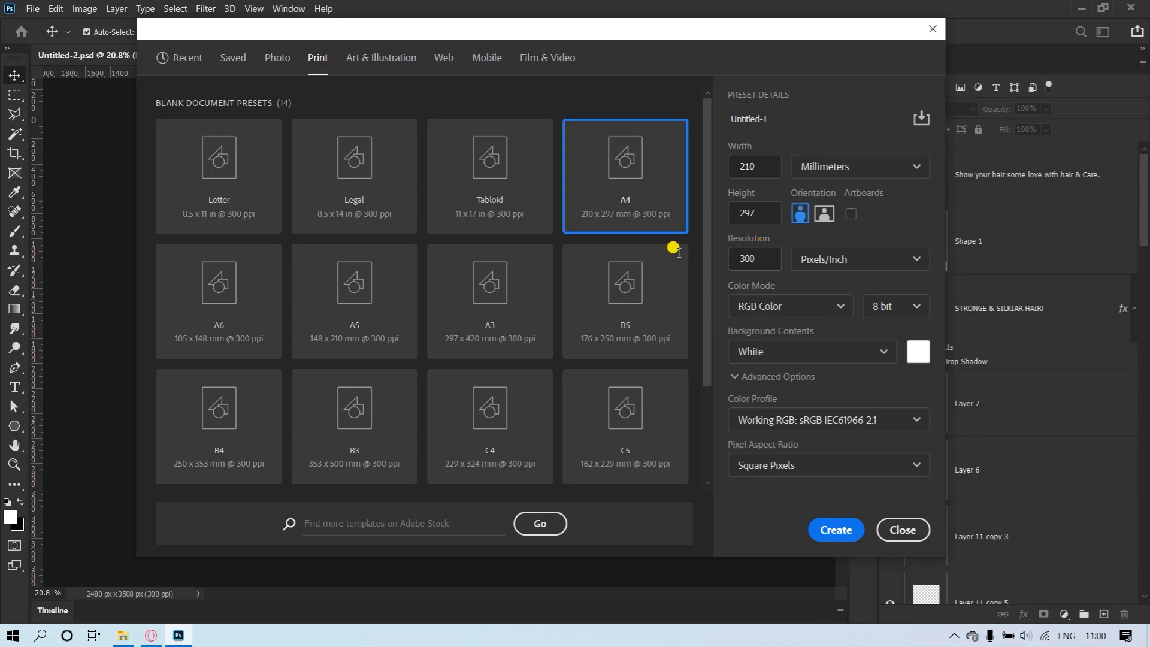
# - Create a blank A4 document, 210 x 297 mm at 300 pixels/inch, in 8-bit RGB Color with a white background
pyautogui.click(761, 301)
pyautogui.click(771, 389)
pyautogui.click(836, 529)
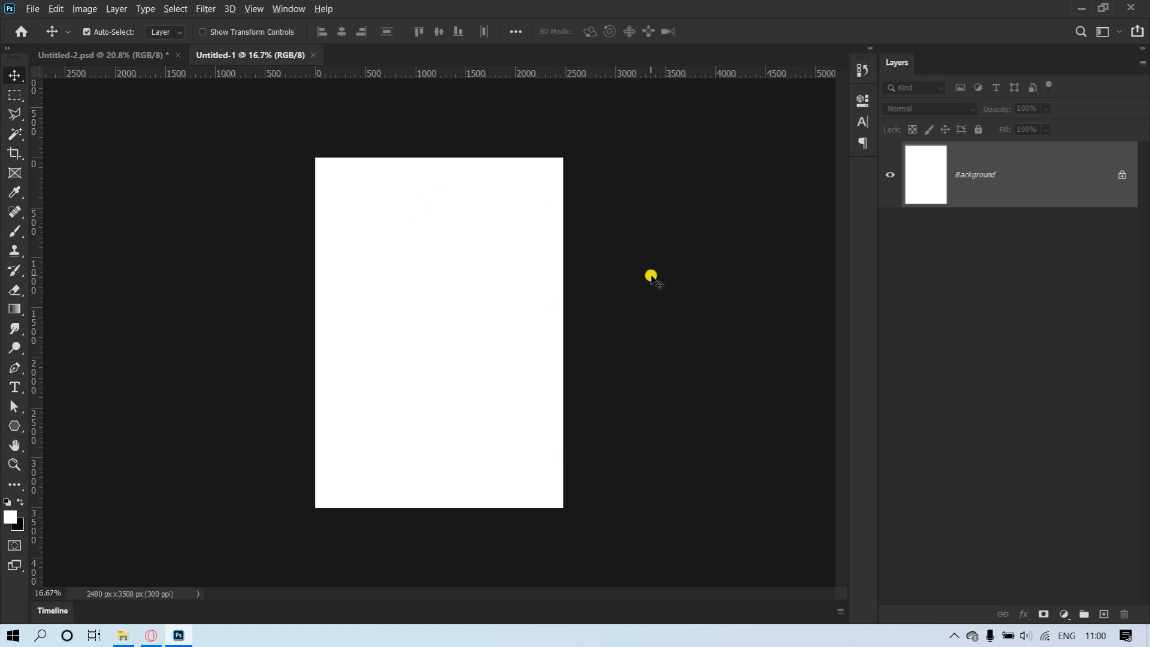
# - Place the bottle image "1" from the Hair&Care folder in File Explorer into the new A4 document and confirm the placement
pyautogui.hotkey('alt', 'Tab')
pyautogui.hotkey('alt', 'Tab')
pyautogui.moveTo(171, 112); pyautogui.dragTo(496, 278)
pyautogui.hotkey('alt', 'Tab')
pyautogui.hotkey('alt', 'Tab')
pyautogui.press('Return')
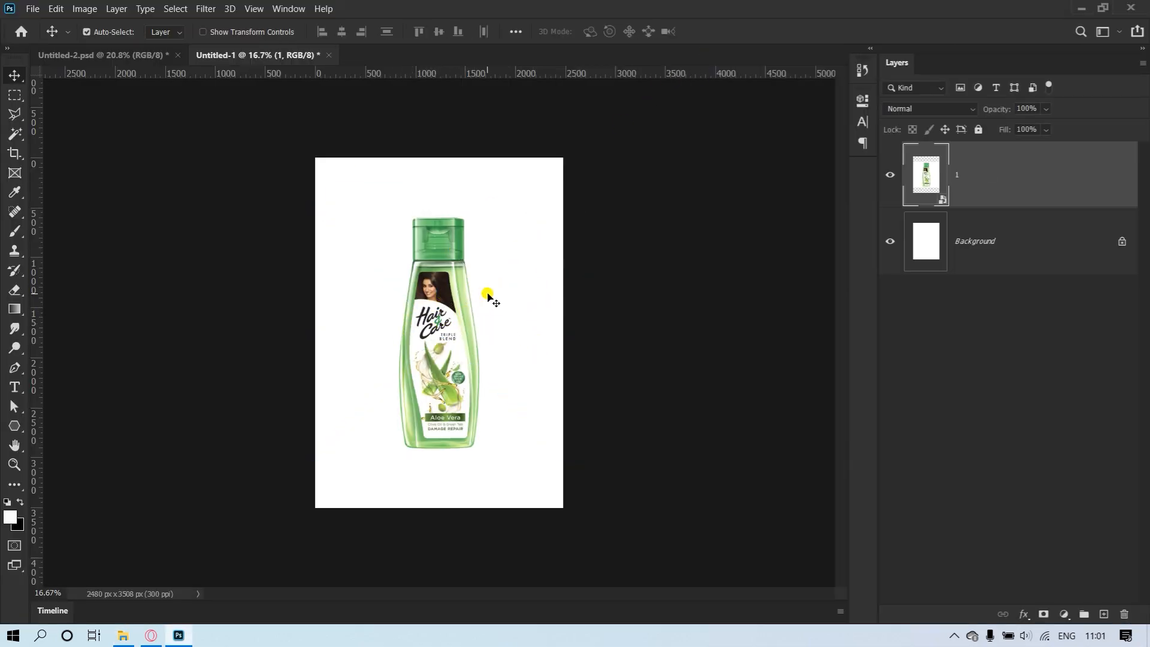
# - Add a bright red Solid Color fill layer directly above the Background to expose the bottle image's white surround
pyautogui.click(1070, 255)
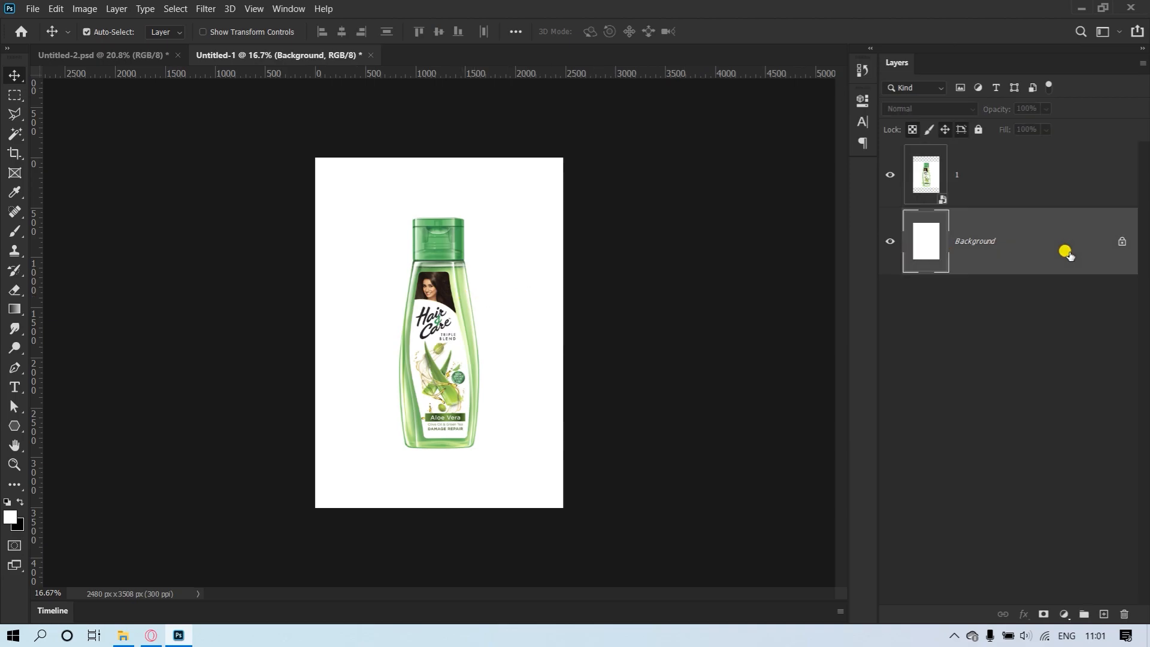
pyautogui.click(1064, 614)
pyautogui.click(1060, 351)
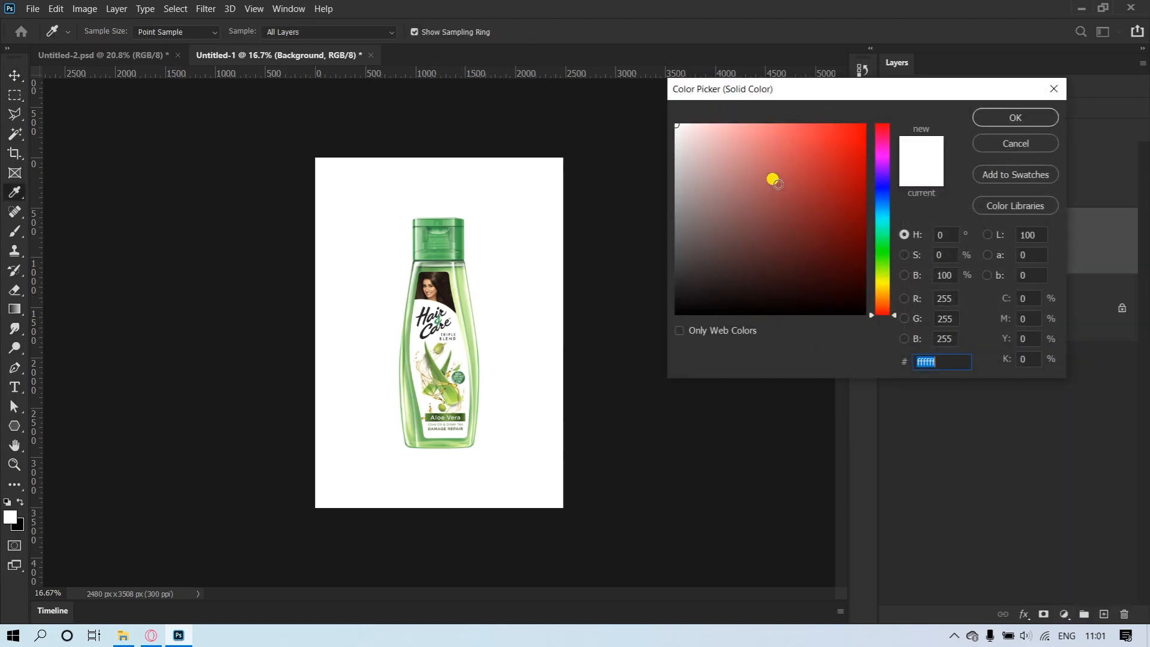
pyautogui.click(1012, 117)
pyautogui.moveTo(411, 247); pyautogui.dragTo(572, 240)
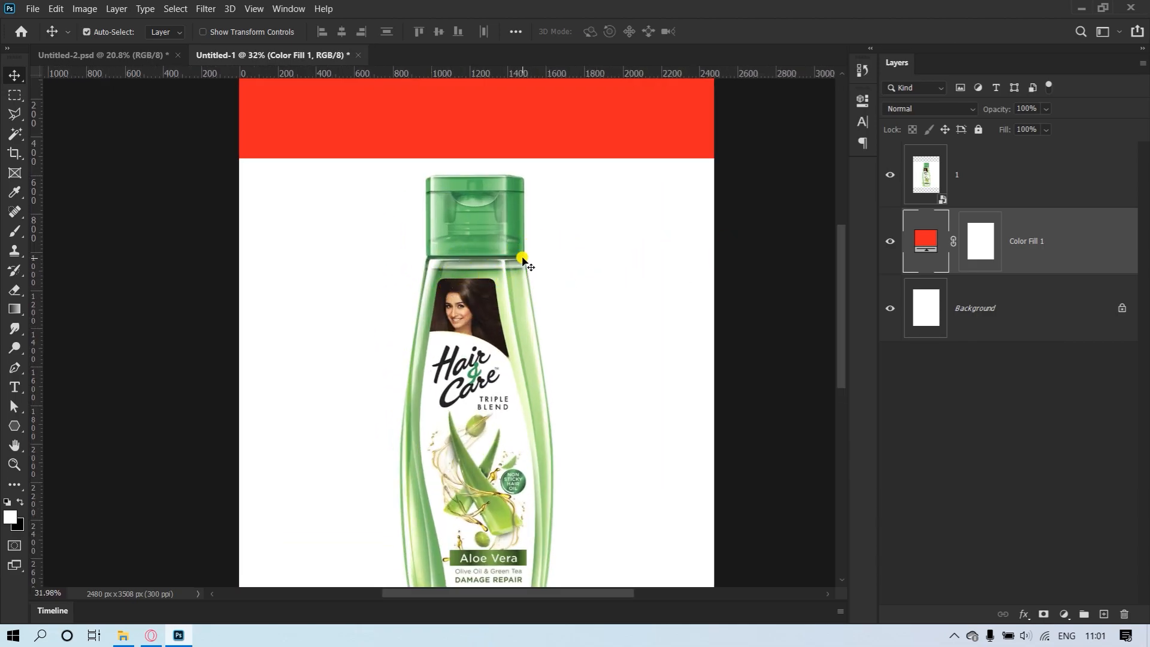
pyautogui.scroll(-2, 520, 252)
# - Select the bottle on layer 1 with Select Subject and copy the selection to a new layer
pyautogui.click(999, 177)
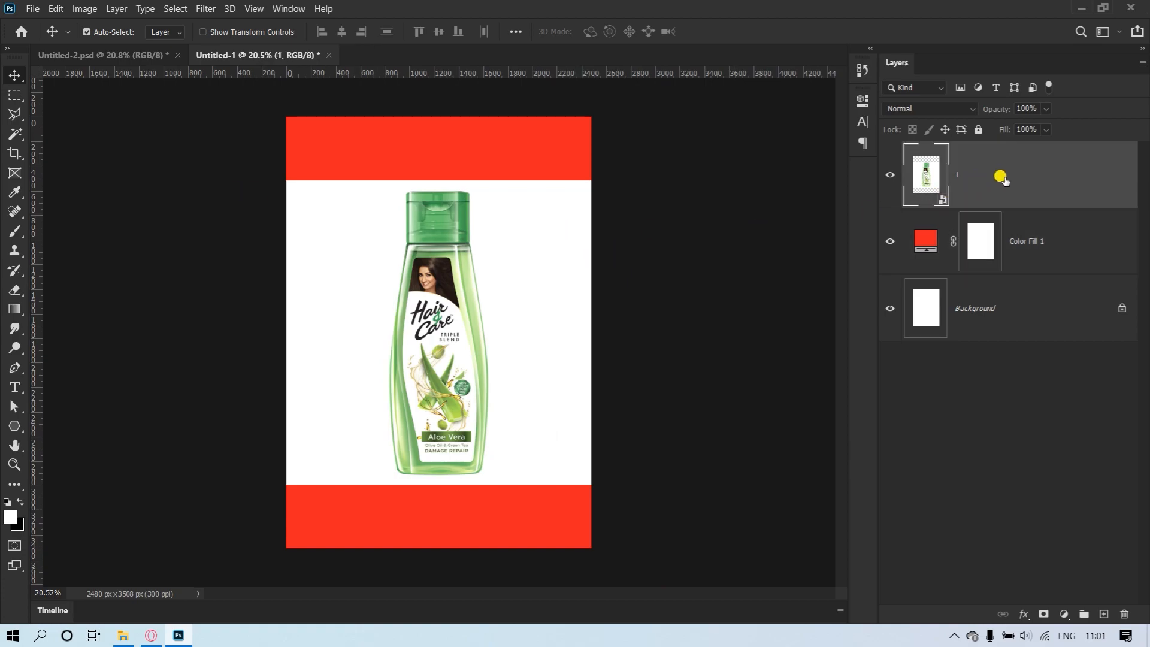
pyautogui.click(15, 133)
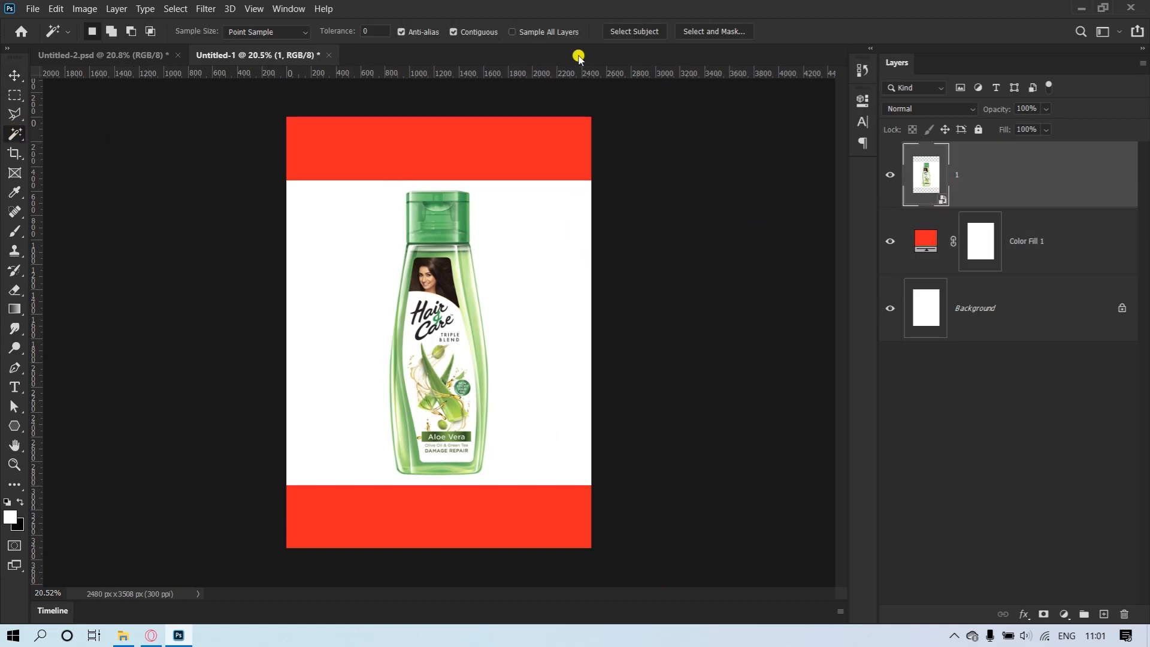
pyautogui.click(639, 33)
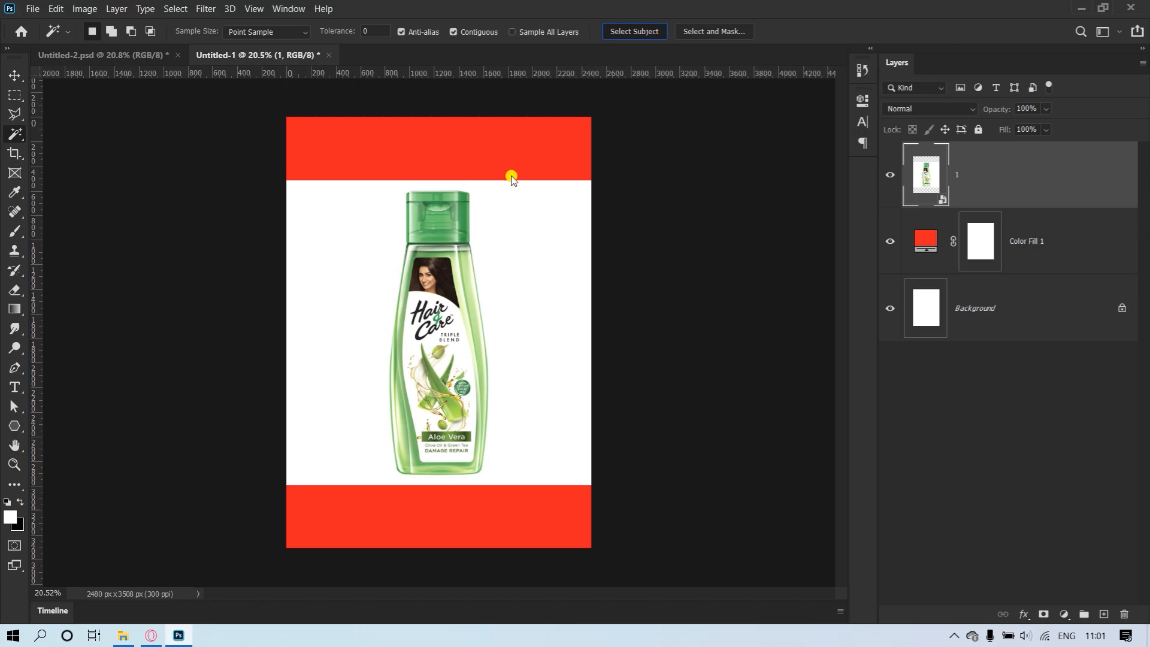
pyautogui.scroll(-1, 457, 356)
pyautogui.scroll(1, 457, 356)
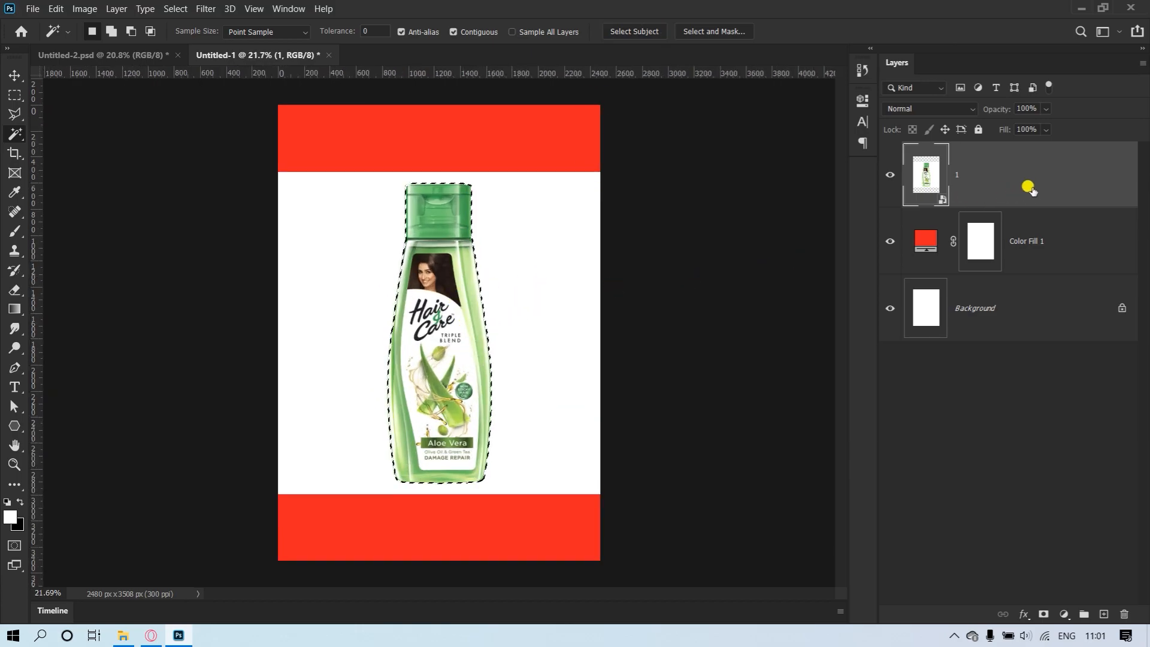
pyautogui.hotkey('ctrl', 'j')
# - Delete the original bottle image layer 1 and the red color fill layer
pyautogui.click(991, 258)
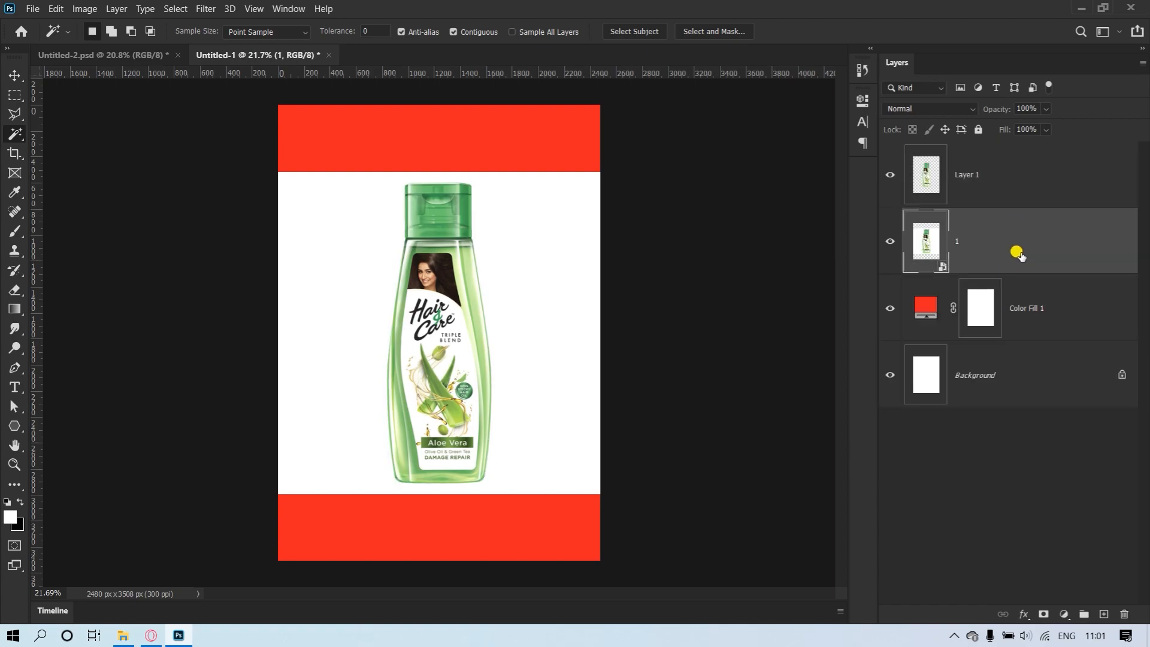
pyautogui.press('Delete')
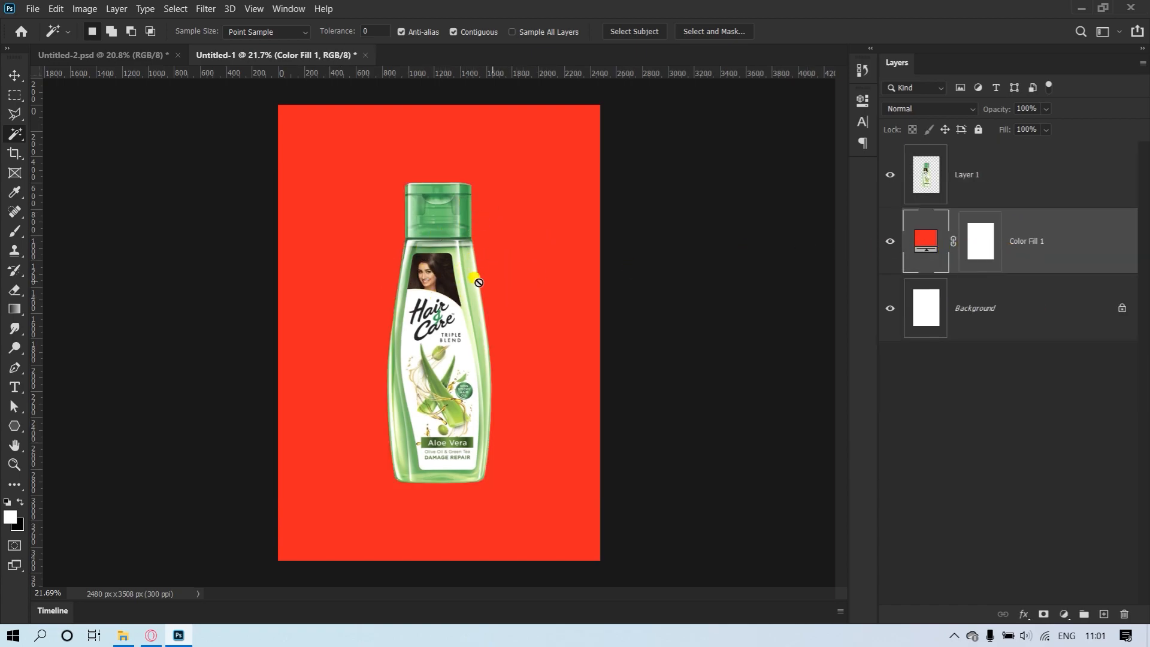
pyautogui.moveTo(926, 251); pyautogui.dragTo(1125, 612)
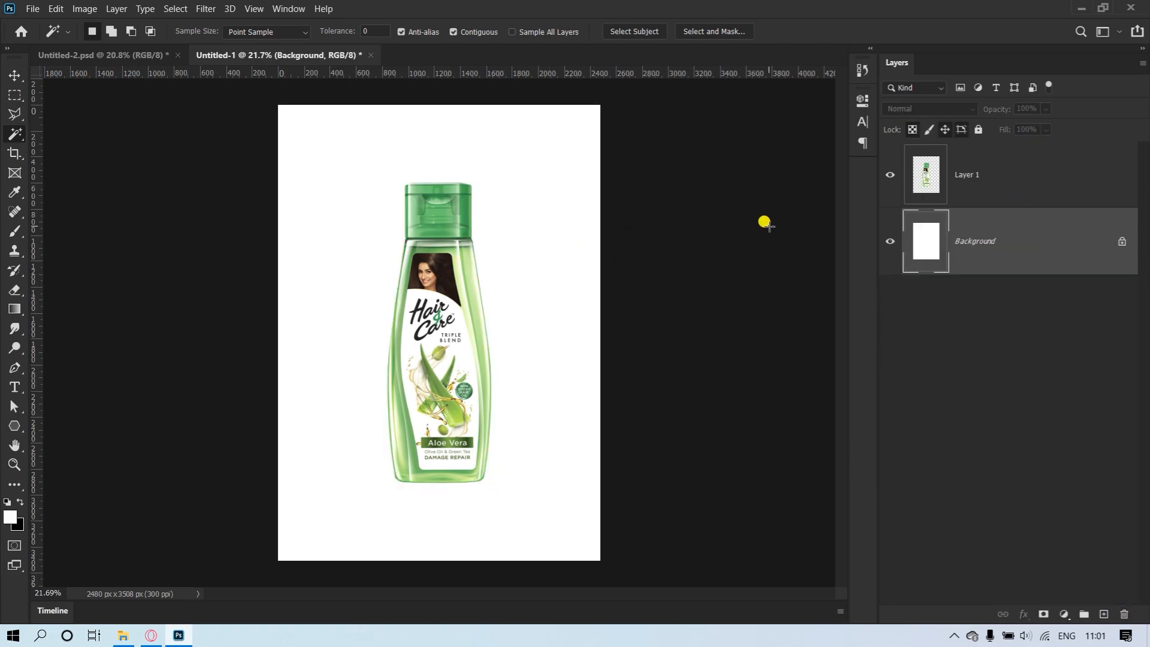
# - Convert the cut-out bottle layer, Layer 1, to a Smart Object
pyautogui.click(1002, 180)
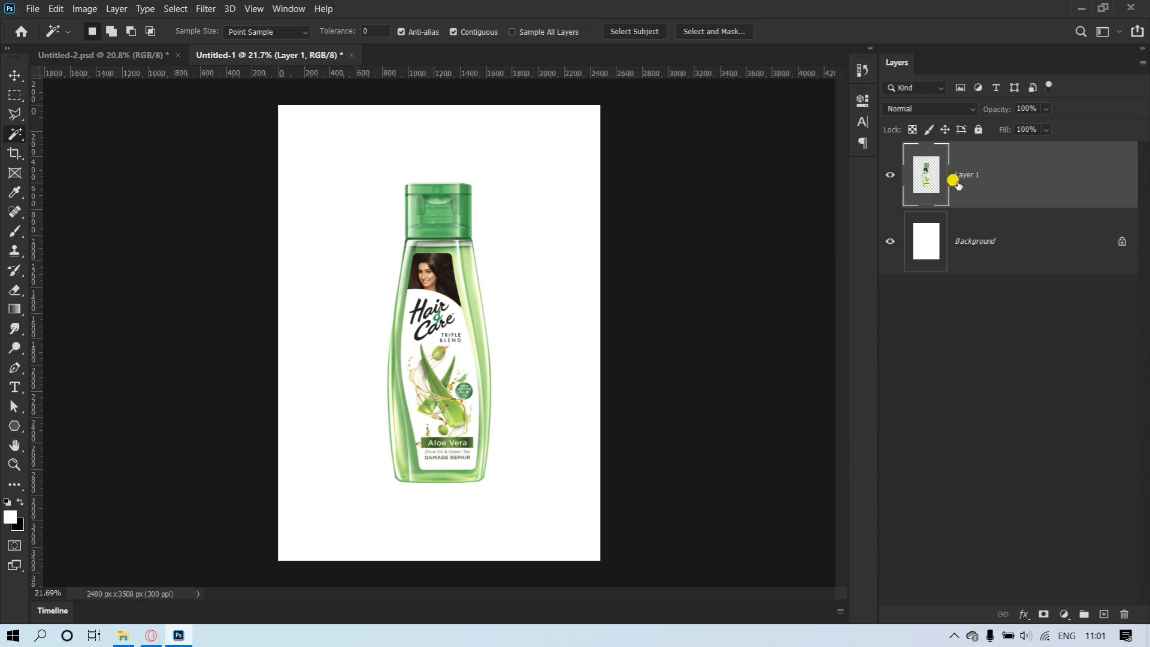
pyautogui.rightClick(999, 179)
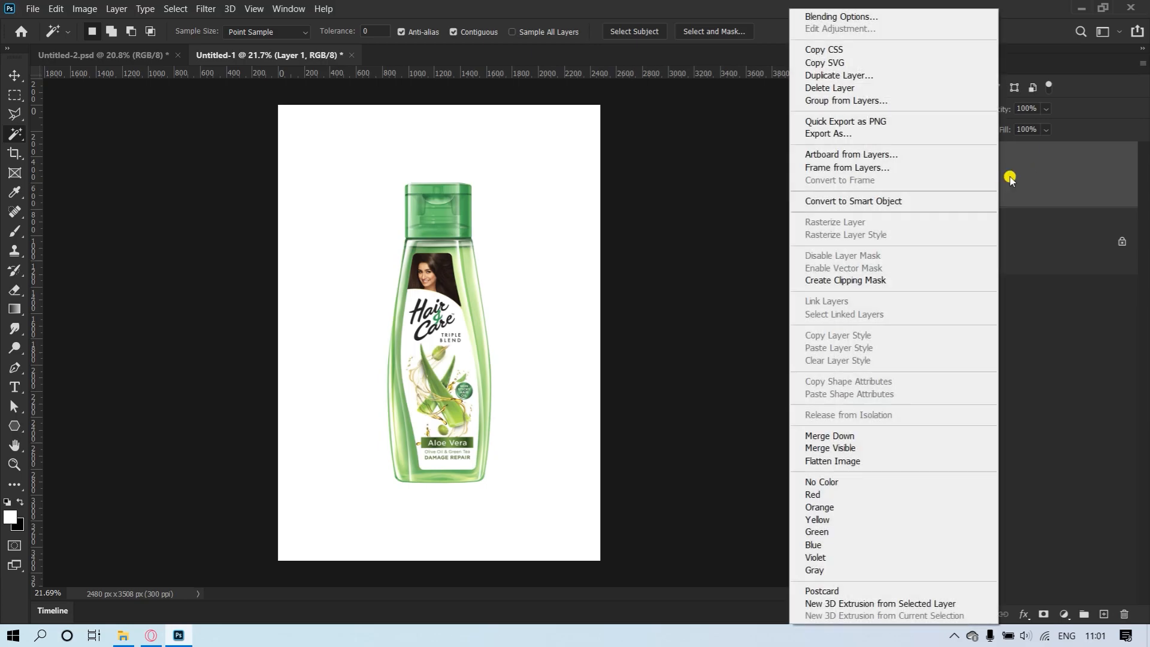
pyautogui.click(907, 204)
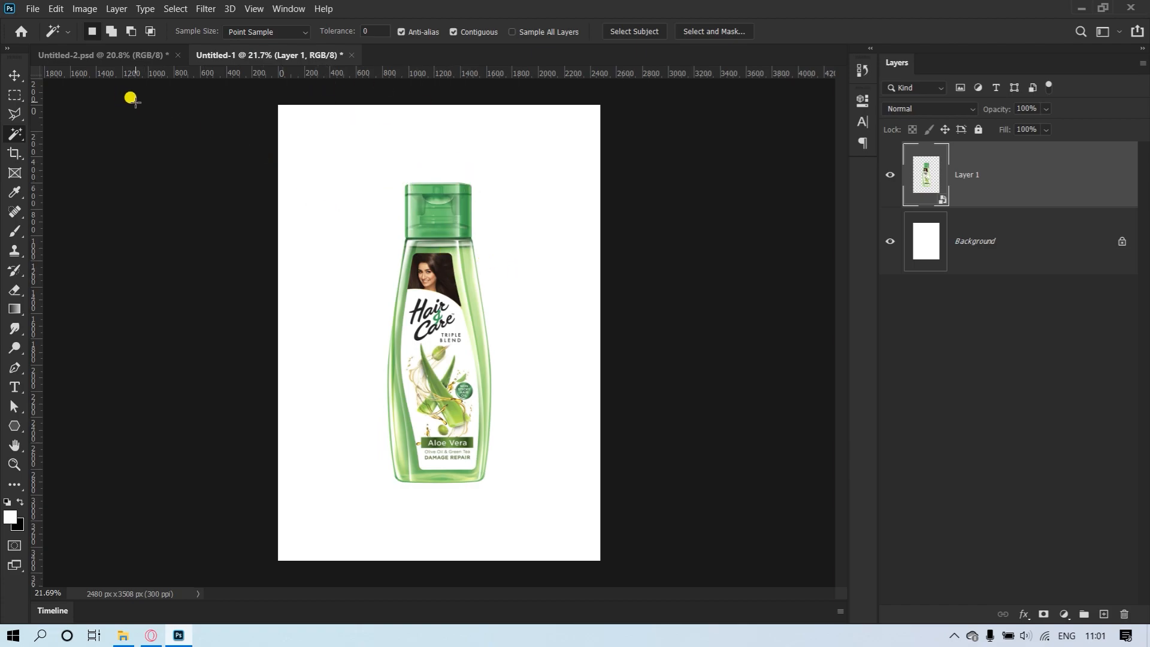
# - Copy the green gradient background, Layer 0, from the finished poster Untitled-2.psd into the Untitled-1 document
pyautogui.click(117, 54)
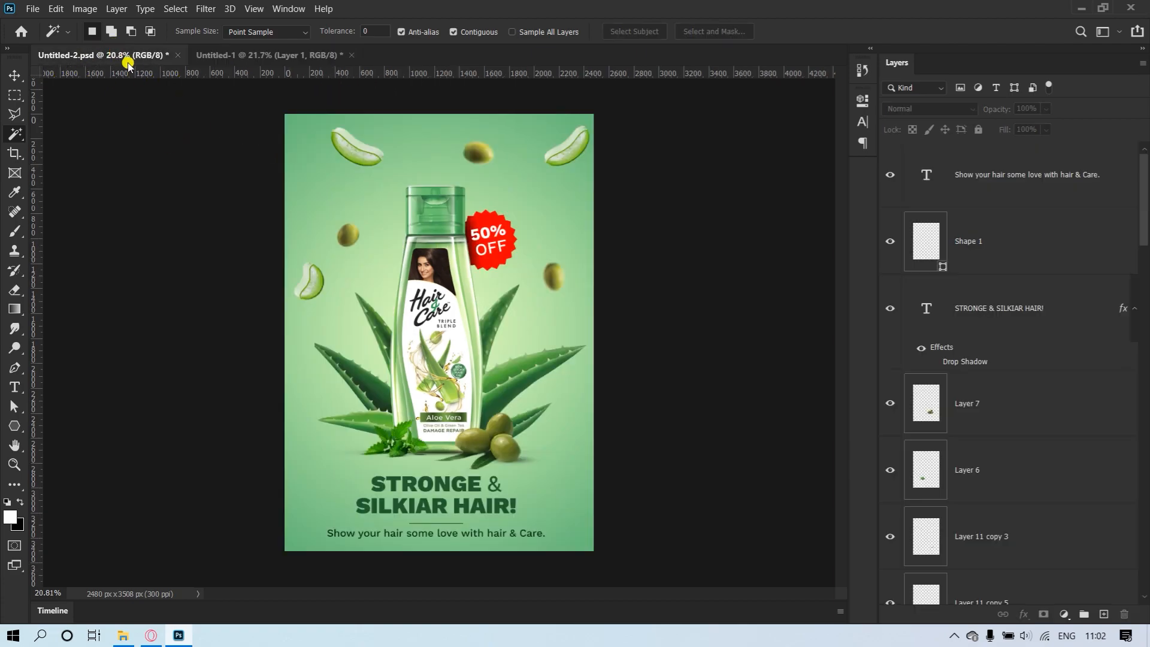
pyautogui.press('v')
pyautogui.moveTo(559, 207); pyautogui.dragTo(483, 219)
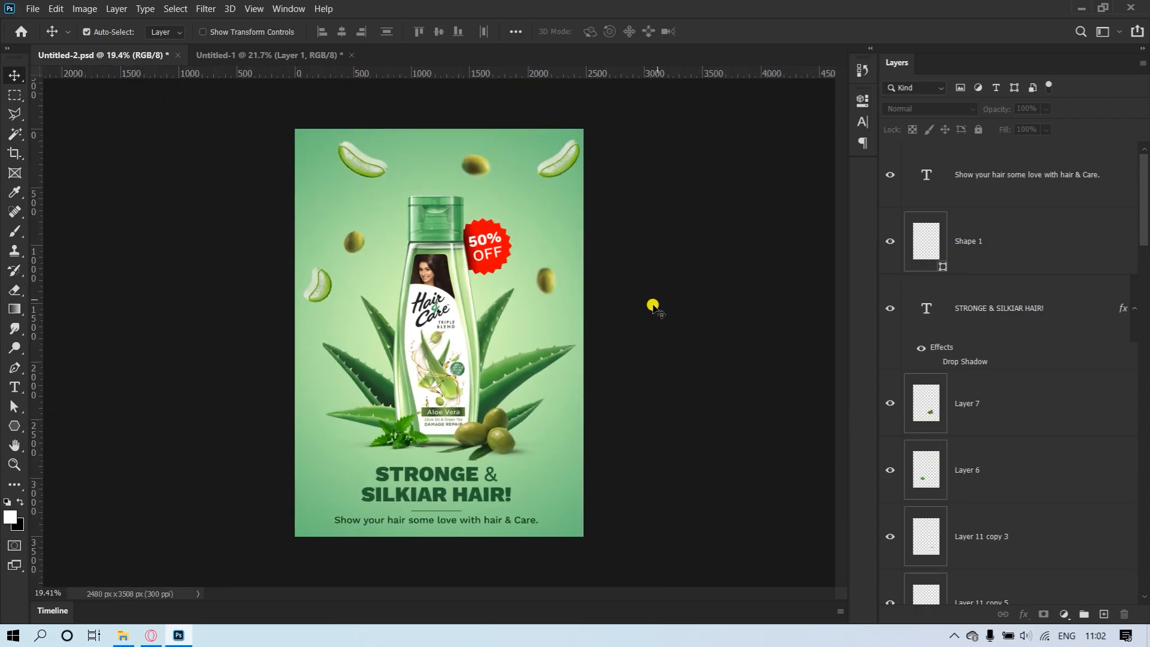
pyautogui.scroll(-5, 1090, 442)
pyautogui.scroll(-5, 1066, 495)
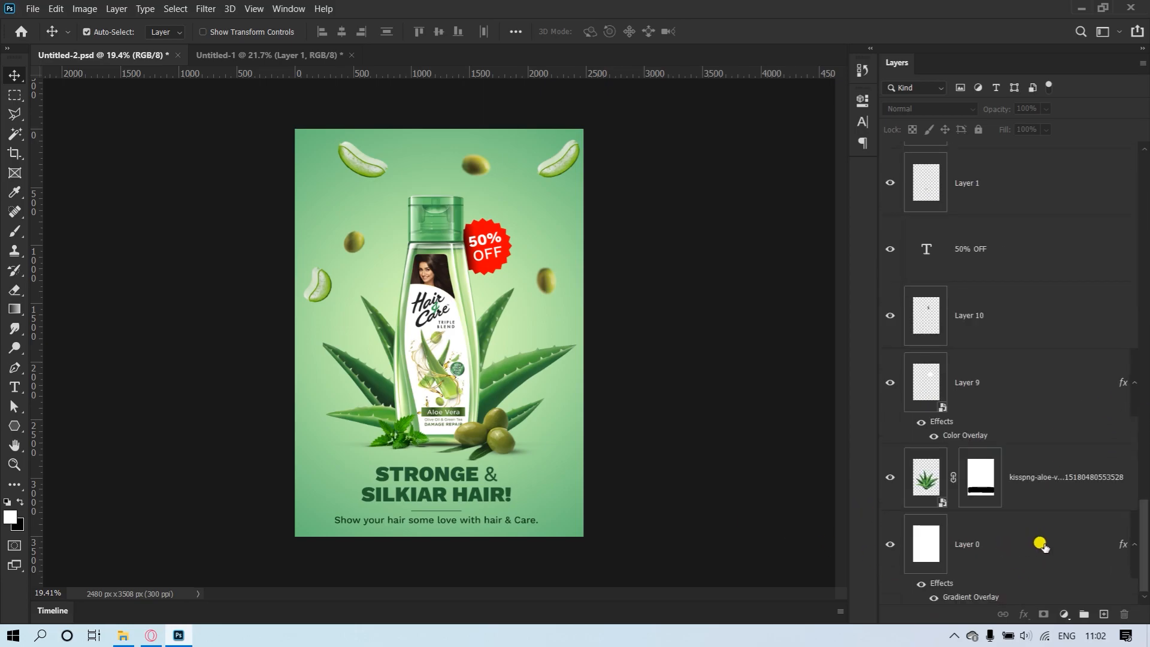
pyautogui.click(999, 551)
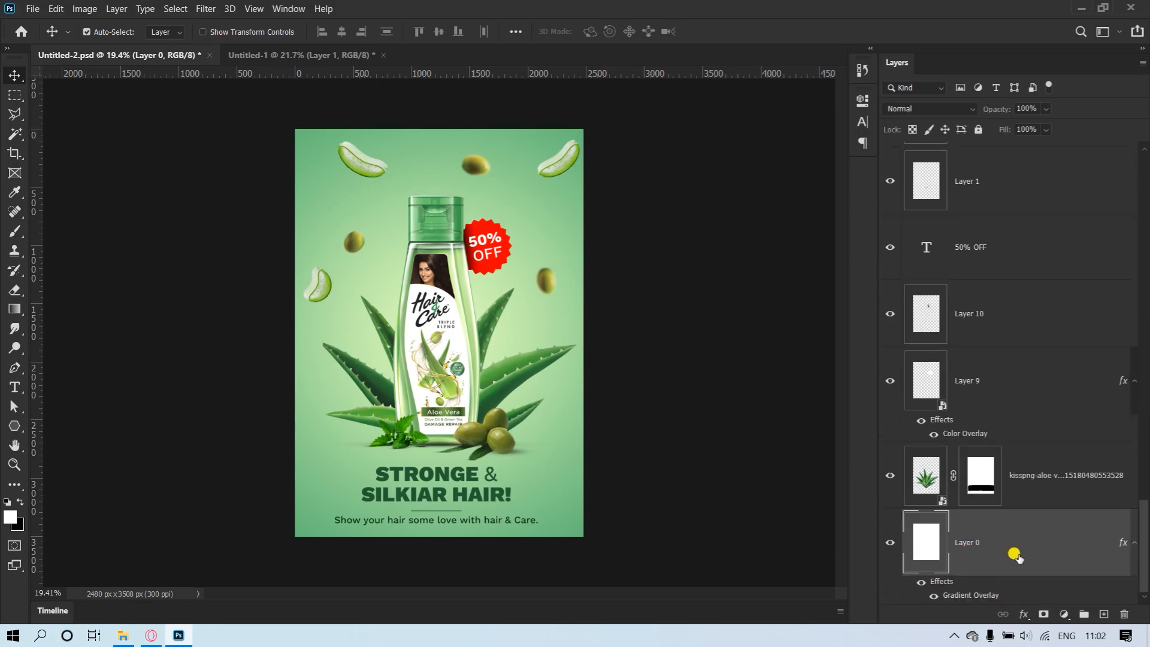
pyautogui.moveTo(1052, 547); pyautogui.dragTo(488, 282)
# - Align the copied gradient layer to the horizontal and vertical extents of the whole canvas, and deselect
pyautogui.hotkey('ctrl', 'a')
pyautogui.click(343, 31)
pyautogui.click(420, 32)
pyautogui.click(176, 9)
pyautogui.click(193, 38)
# - Unlock the original white Background layer and delete it
pyautogui.click(1080, 351)
pyautogui.click(1122, 336)
pyautogui.moveTo(1088, 346); pyautogui.dragTo(1125, 614)
# - Move the gradient layer below the bottle layer, rename it bg and collapse its effects list
pyautogui.moveTo(1015, 178); pyautogui.dragTo(1029, 316)
pyautogui.doubleClick(969, 241)
pyautogui.write('bg')
pyautogui.click(1012, 355)
pyautogui.click(1067, 233)
pyautogui.click(1134, 242)
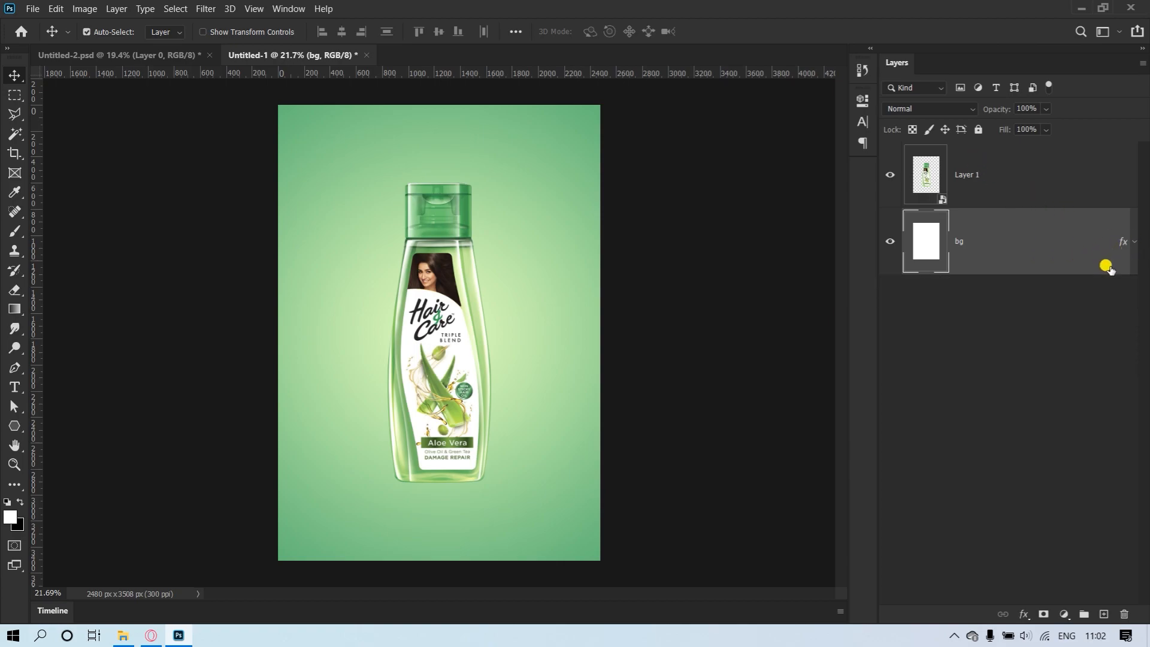
# - Inspect the bg layer's Gradient Overlay, checking the color codes of both gradient stops
pyautogui.click(1134, 242)
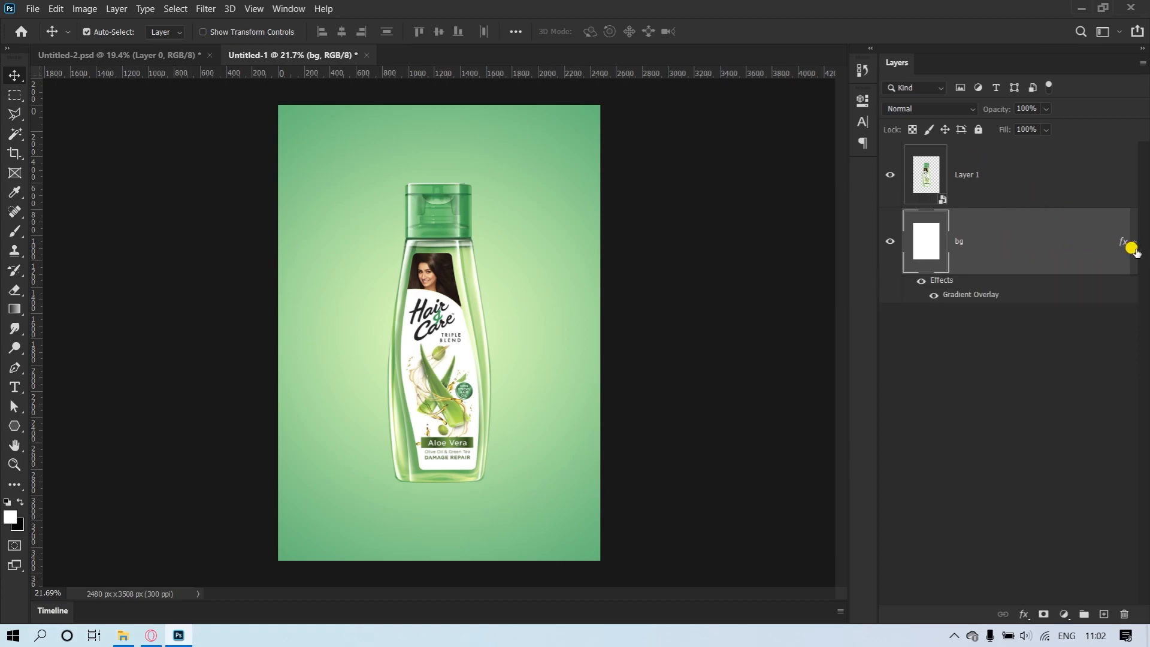
pyautogui.doubleClick(982, 294)
pyautogui.moveTo(864, 158); pyautogui.dragTo(896, 140)
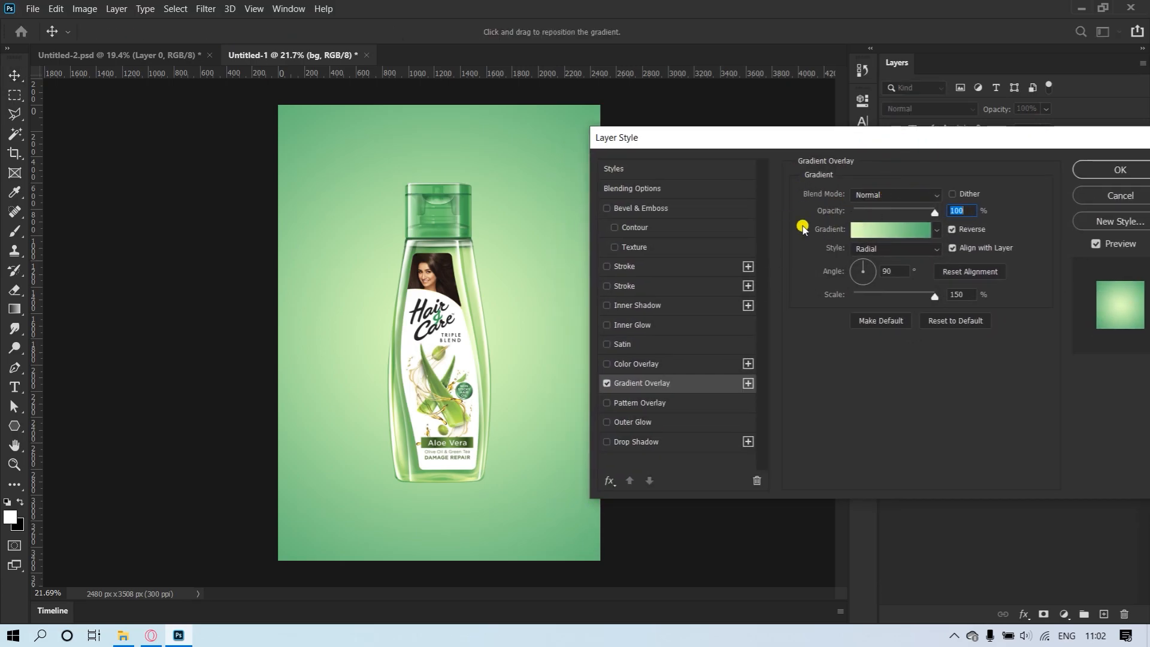
pyautogui.click(881, 230)
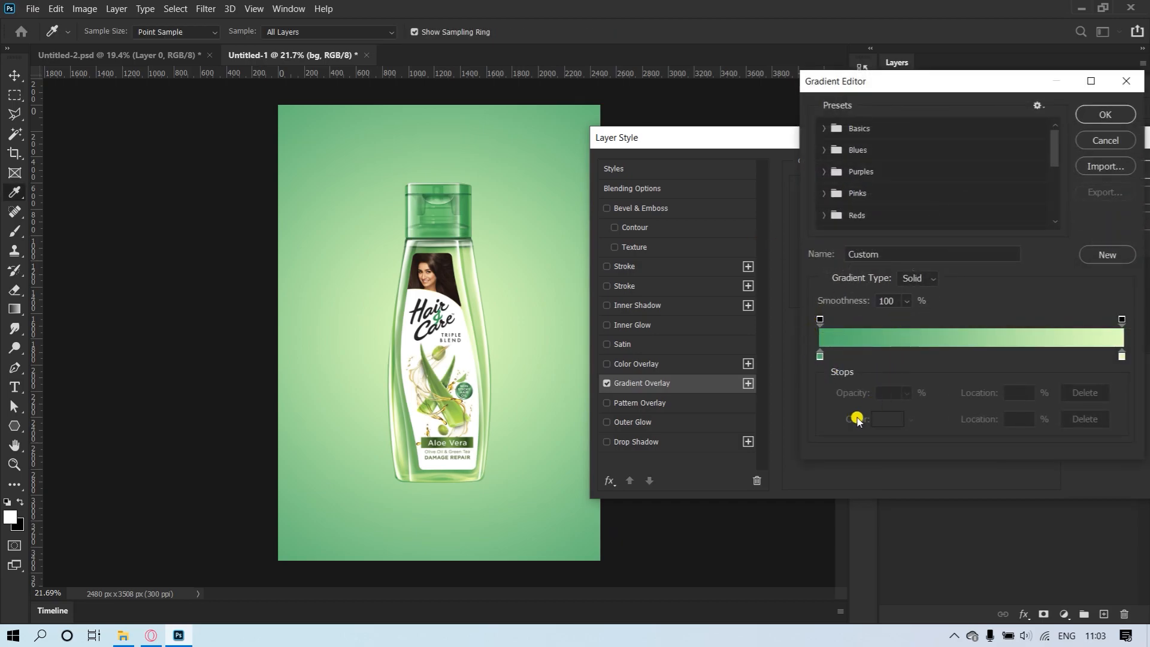
pyautogui.click(821, 357)
pyautogui.click(879, 419)
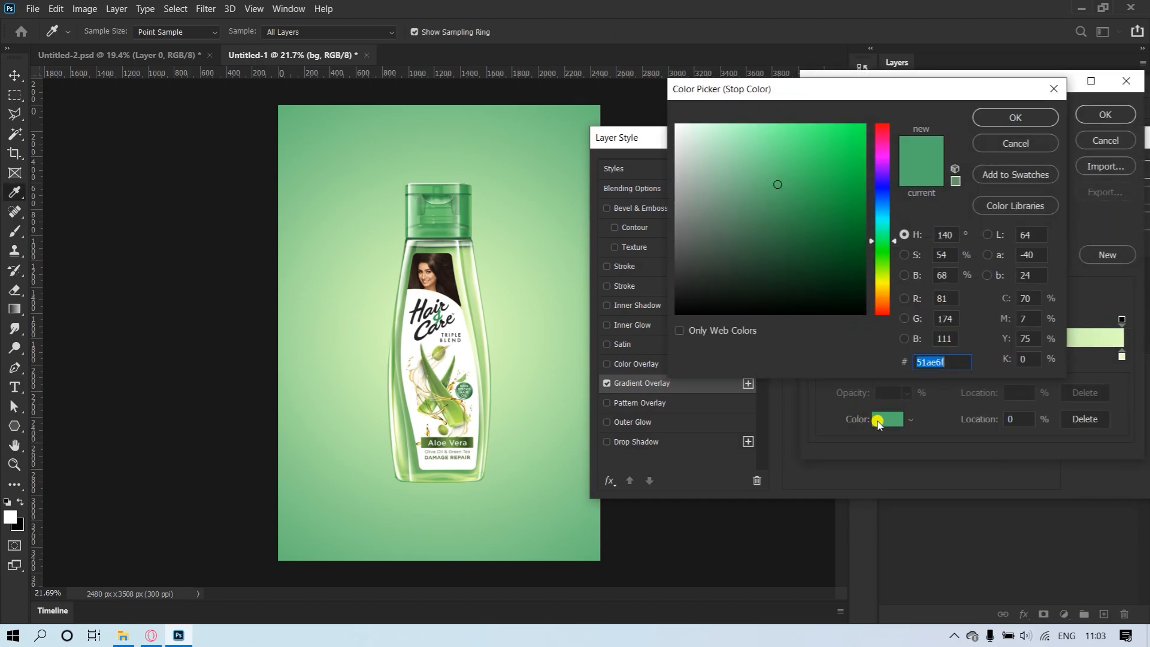
pyautogui.click(1002, 115)
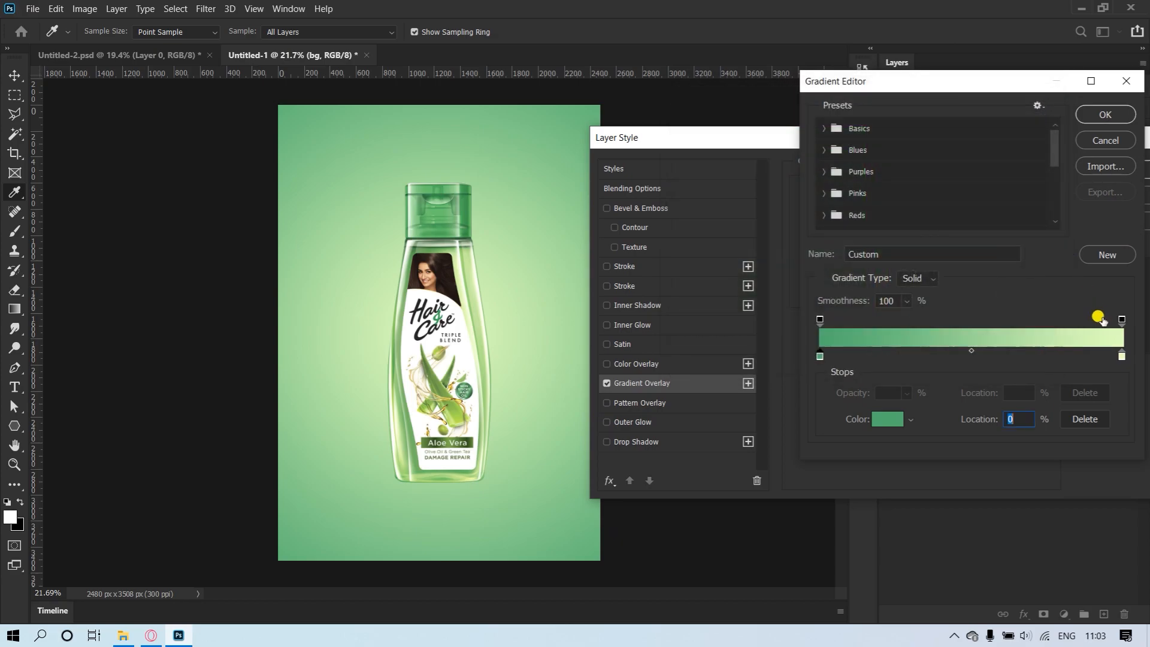
pyautogui.click(1122, 356)
pyautogui.click(880, 420)
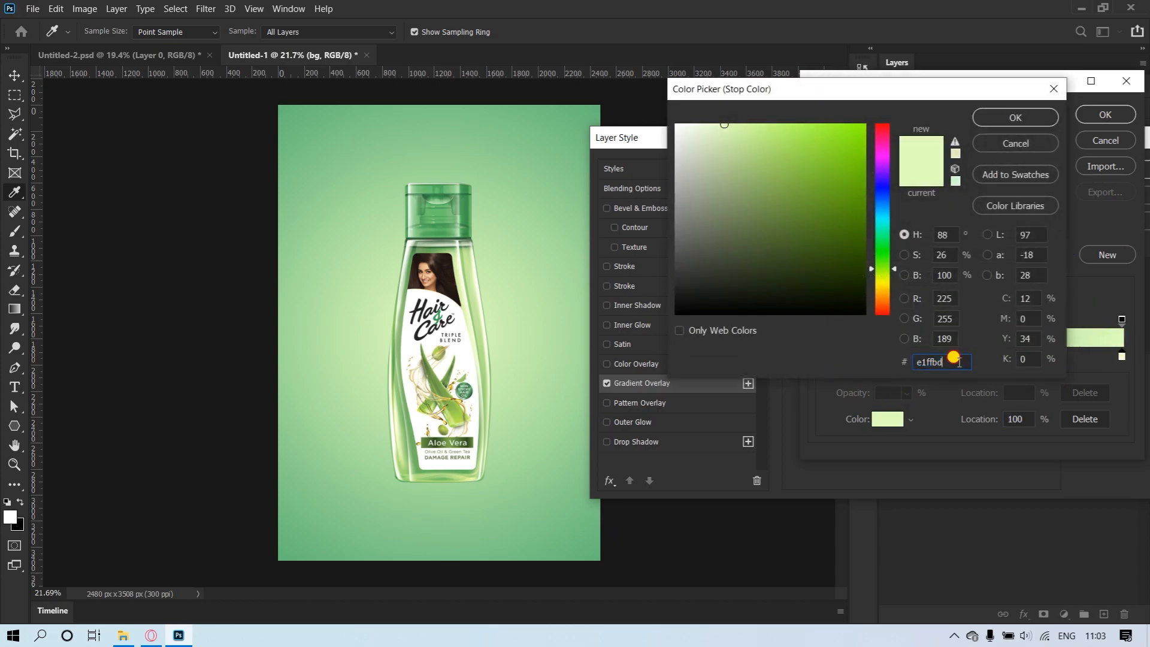
pyautogui.click(1011, 124)
pyautogui.click(1105, 114)
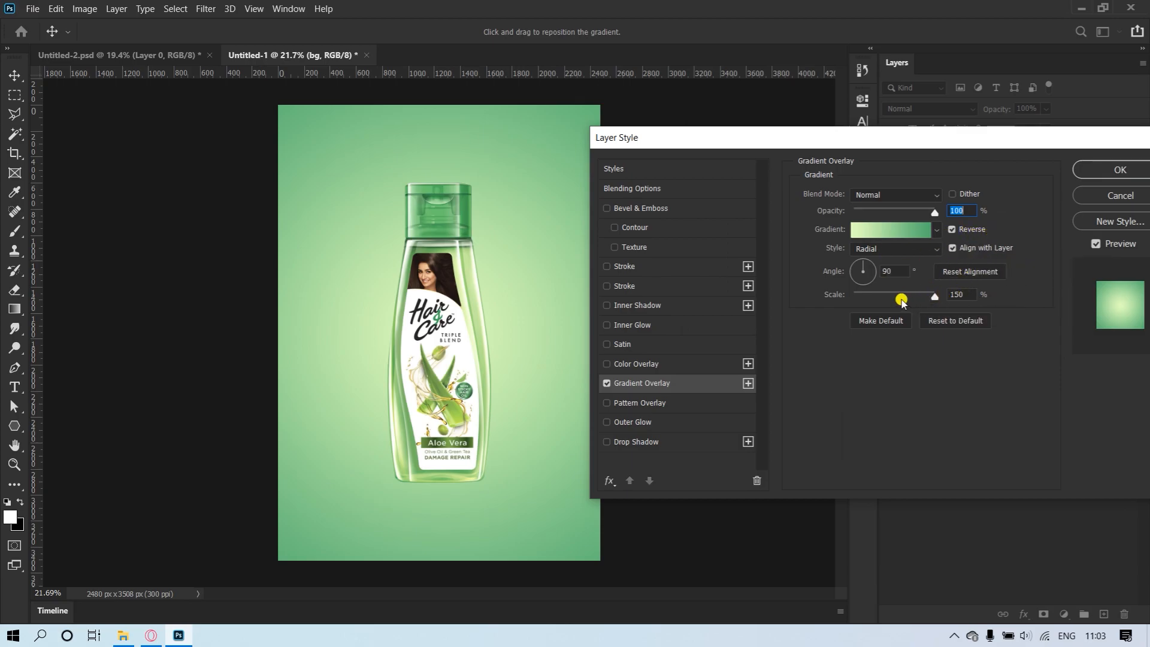
# - Review the Gradient Overlay's scale, style and blend mode settings
pyautogui.click(933, 297)
pyautogui.click(894, 249)
pyautogui.click(869, 267)
pyautogui.click(875, 193)
pyautogui.click(896, 196)
# - Close the layer style settings, collapse the bg layer's effects and lock the layer completely
pyautogui.click(966, 169)
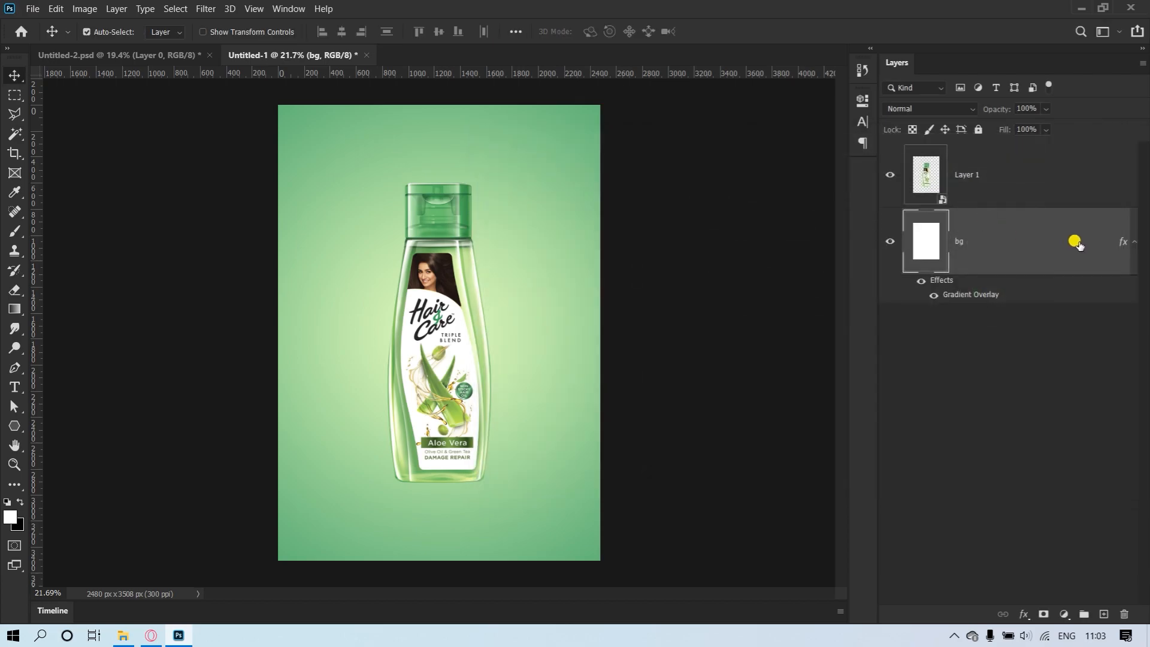
pyautogui.click(1133, 242)
pyautogui.click(982, 130)
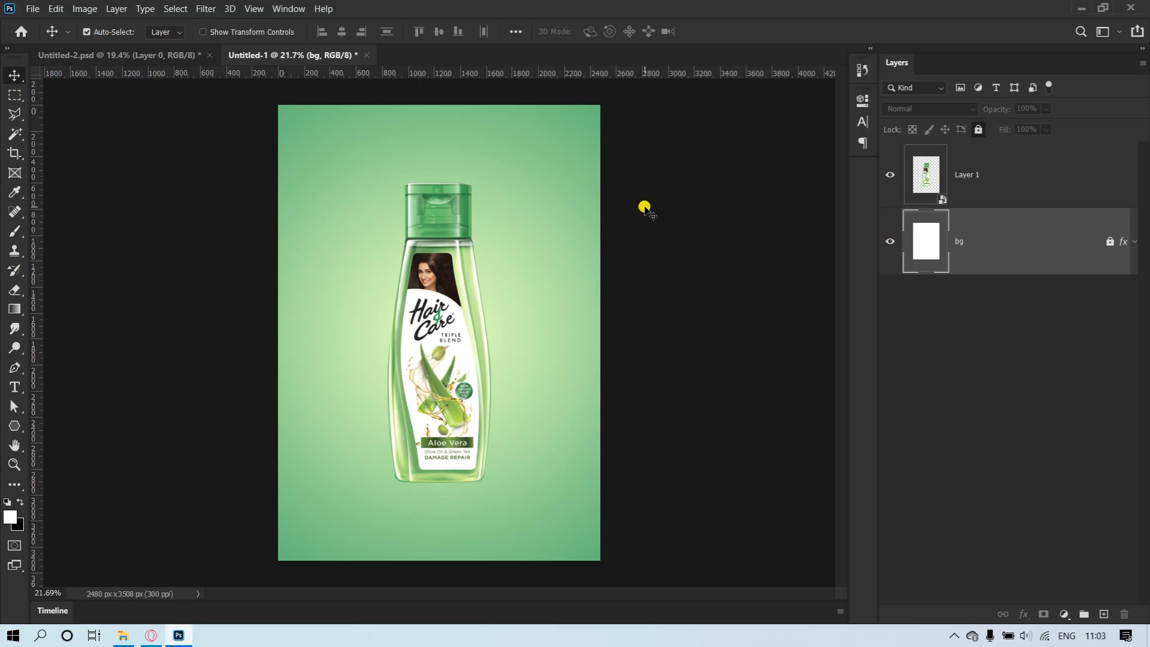
# - Place the Aloe image from the Hair&Care folder between the bottle and bg layers, enlarging it slightly from its centre
pyautogui.hotkey('alt', 'Tab')
pyautogui.hotkey('alt', 'Tab')
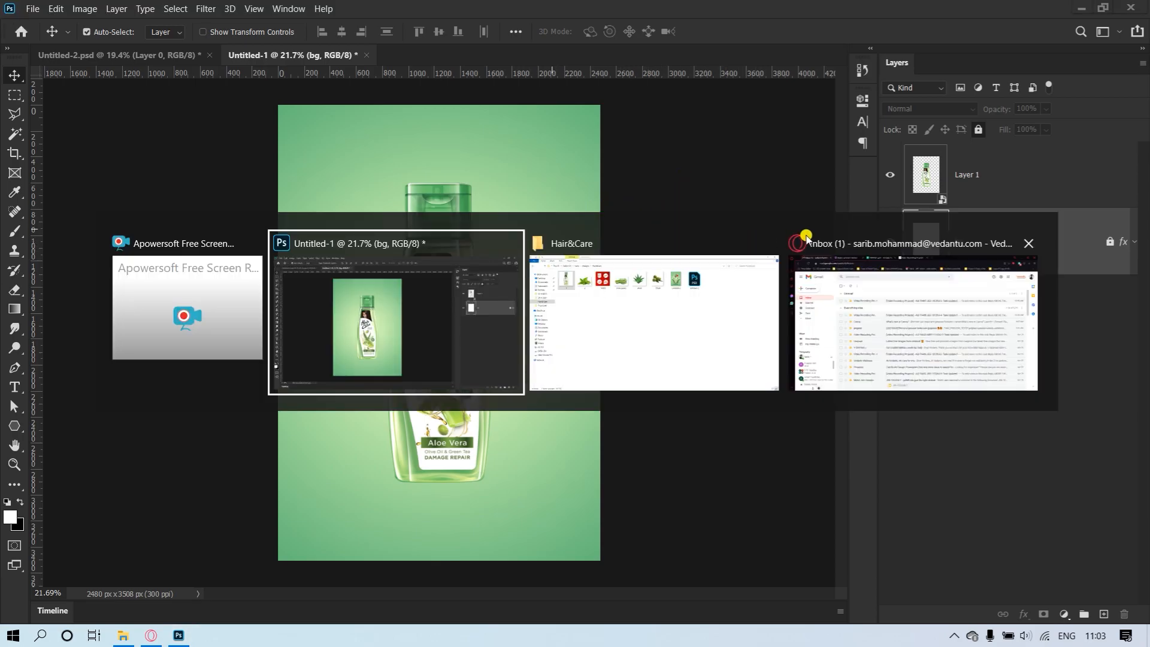
pyautogui.hotkey('alt', 'Tab')
pyautogui.moveTo(507, 113); pyautogui.dragTo(490, 263)
pyautogui.hotkey('alt', 'Tab')
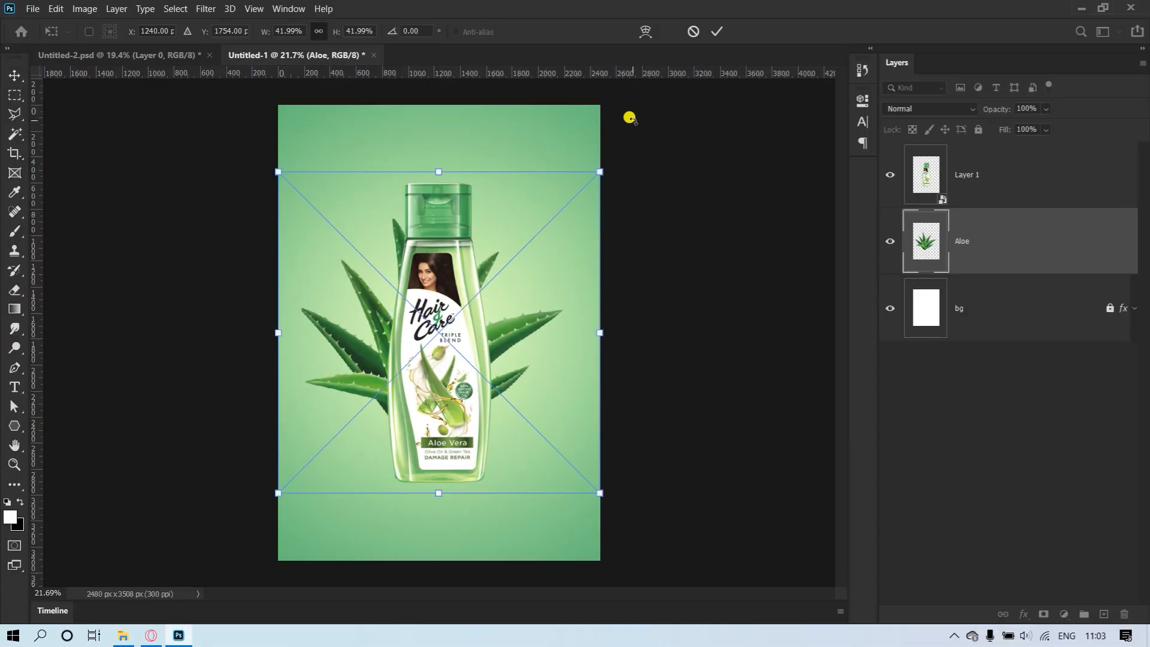
pyautogui.moveTo(599, 171); pyautogui.dragTo(637, 157)
pyautogui.click(717, 31)
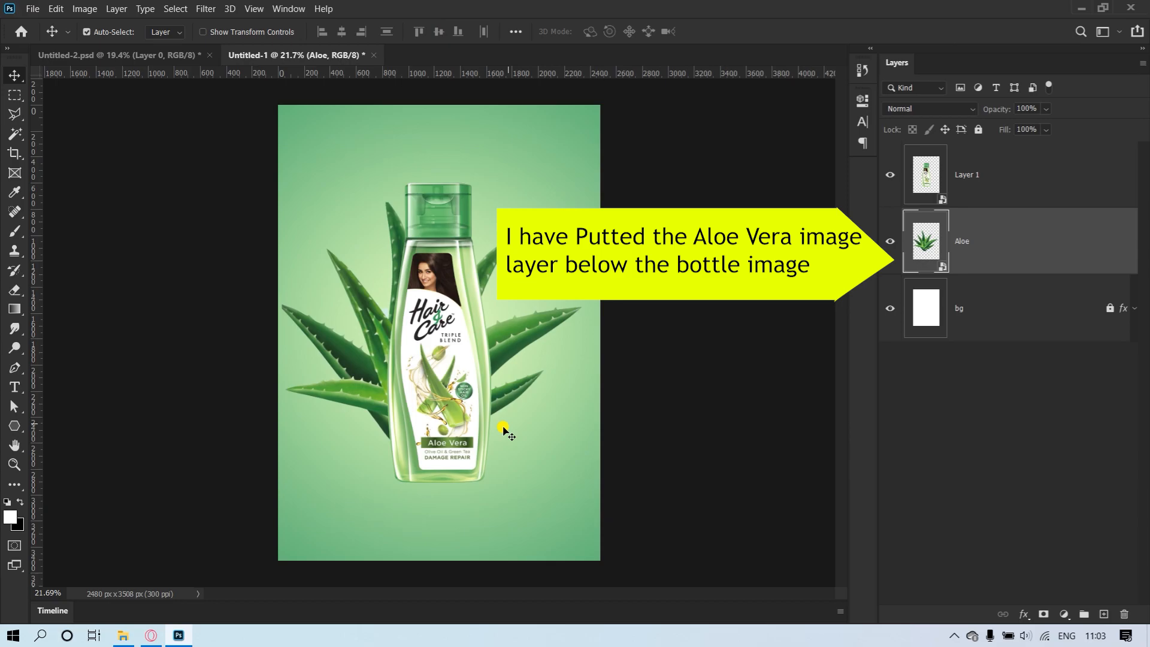
# - Move the aloe plant lower behind the bottle, and shift the bottle and aloe layers together slightly left
pyautogui.moveTo(504, 430); pyautogui.dragTo(603, 378)
pyautogui.scroll(1, 508, 401)
pyautogui.scroll(-1, 509, 400)
pyautogui.keyDown('shift'); pyautogui.click(985, 175); pyautogui.keyUp('shift')
pyautogui.moveTo(673, 303); pyautogui.dragTo(665, 302)
# - Add a Brightness/Contrast adjustment clipped to the Aloe layer and lower its brightness to about -10
pyautogui.click(994, 249)
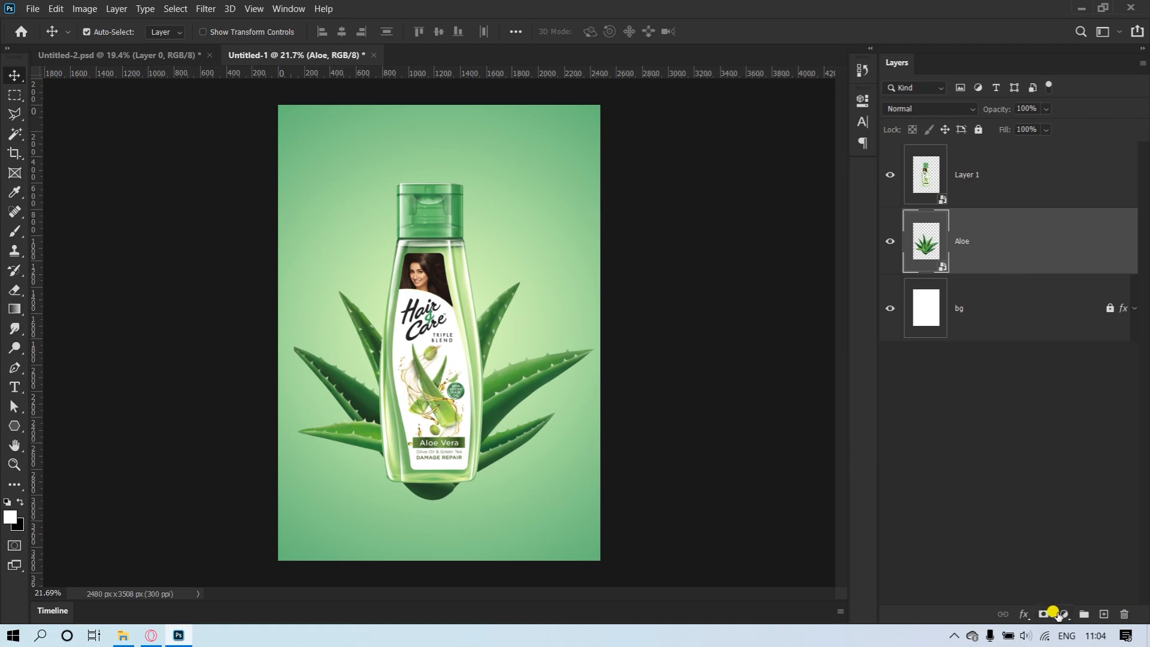
pyautogui.click(1062, 614)
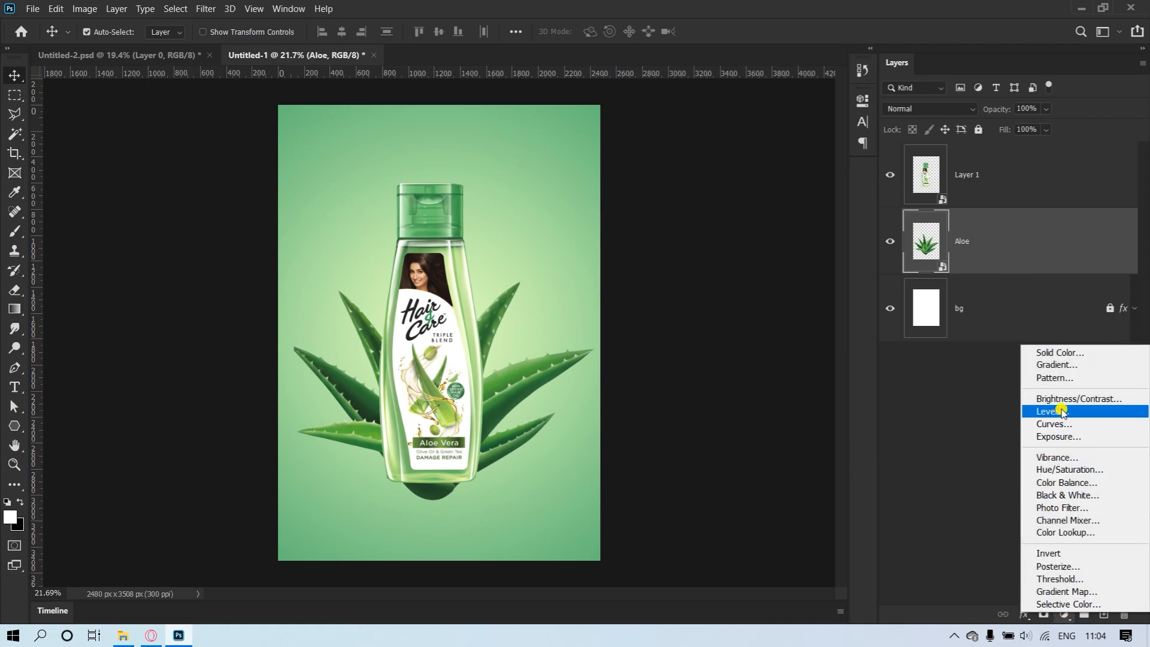
pyautogui.click(1078, 399)
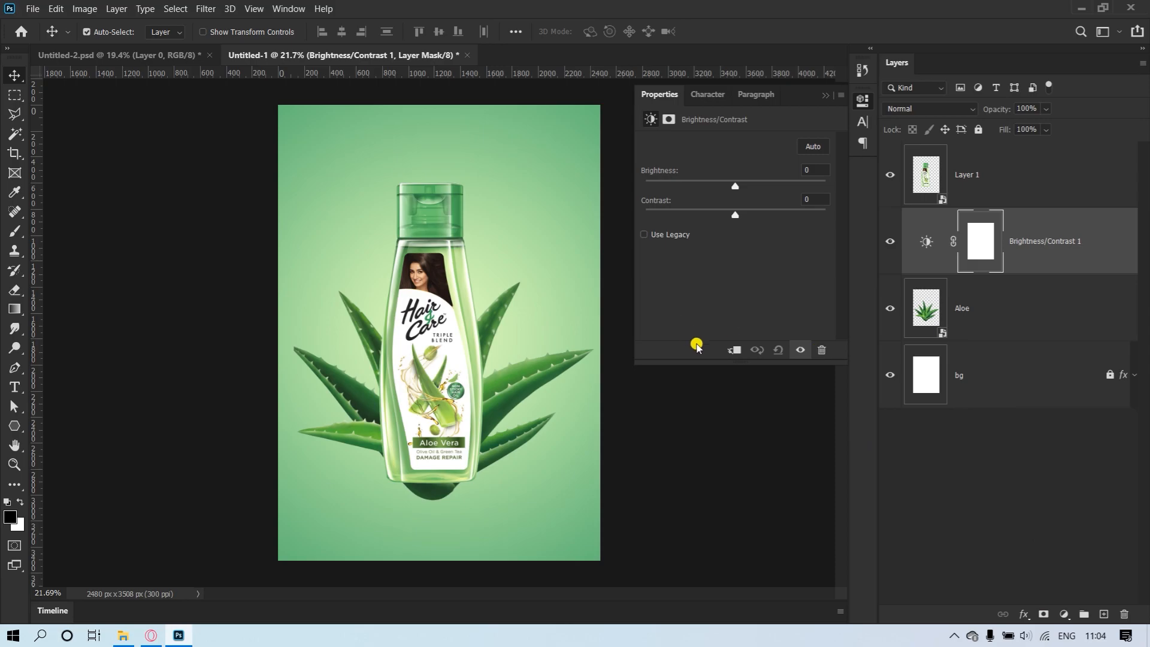
pyautogui.click(734, 350)
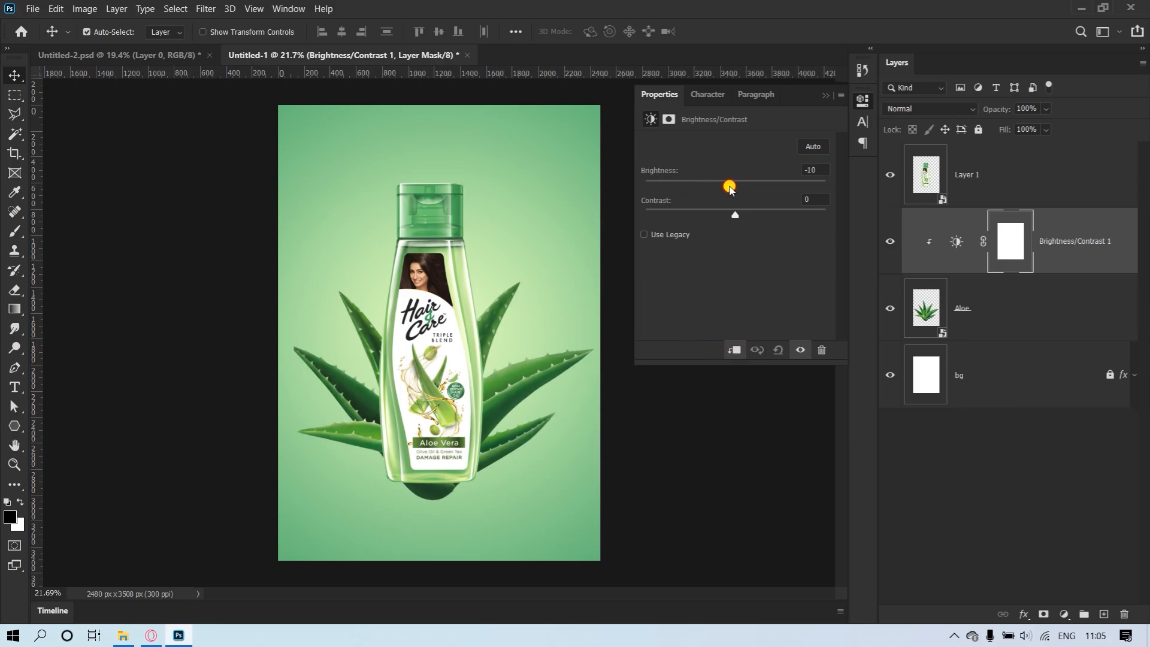
pyautogui.moveTo(729, 187); pyautogui.dragTo(728, 186)
pyautogui.click(826, 96)
# - Add a layer mask to the Aloe layer
pyautogui.click(427, 467)
pyautogui.scroll(3, 426, 478)
pyautogui.click(627, 293)
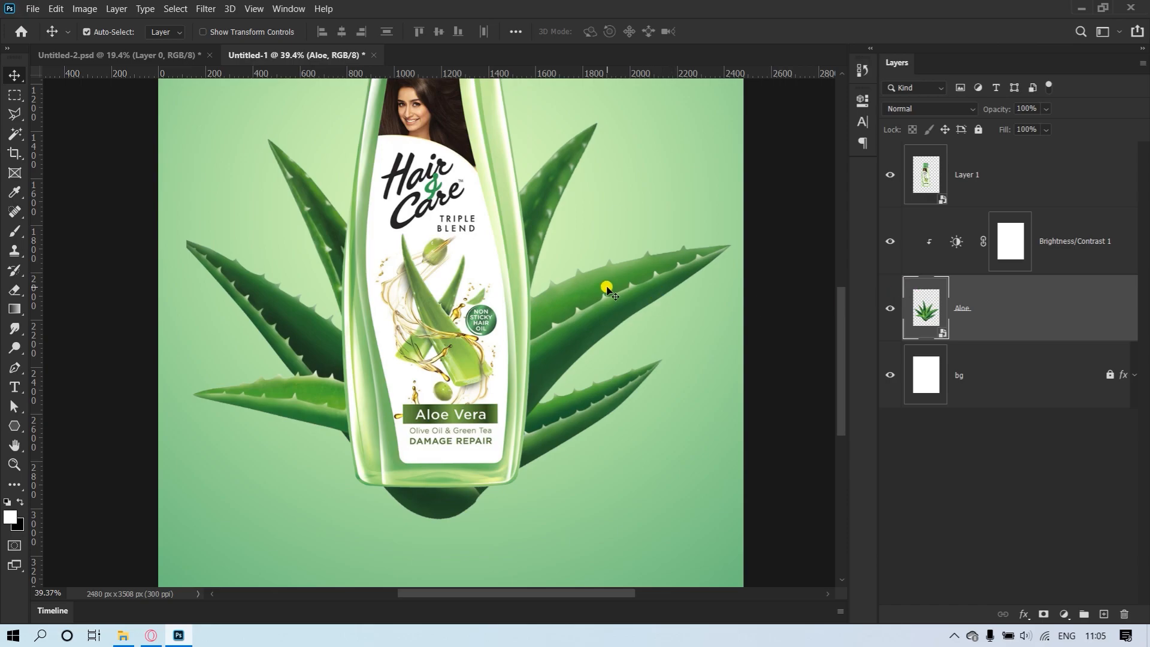
pyautogui.click(1043, 614)
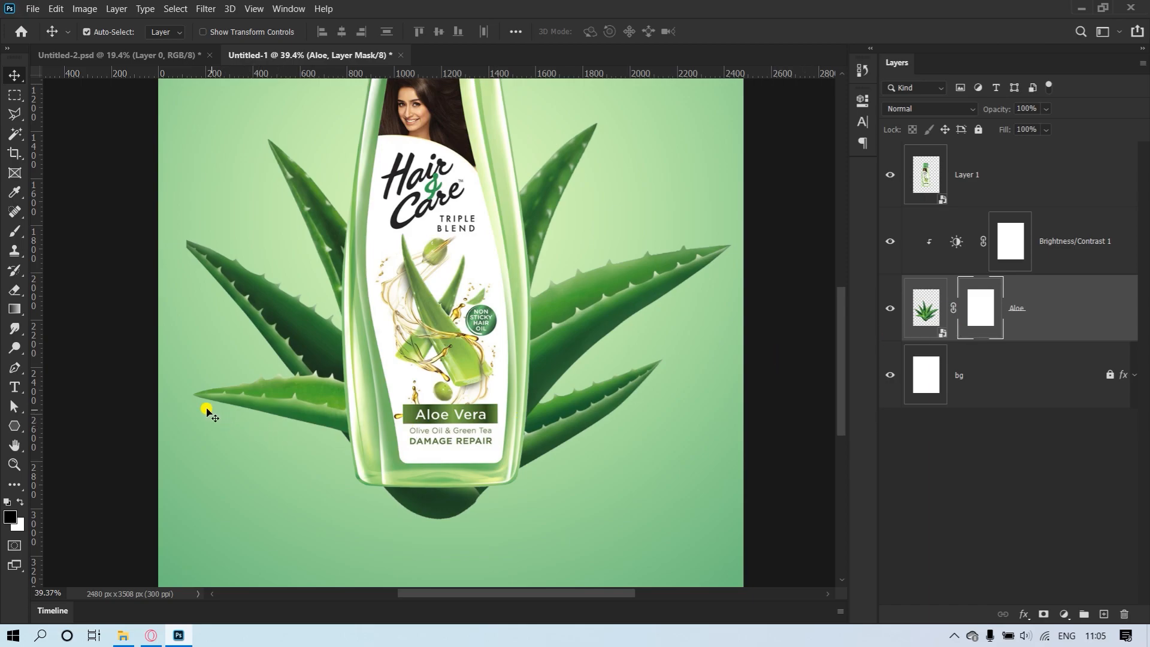
# - Hide the aloe base below the bottle by painting black on the Aloe mask with a 127 px Soft Round brush
pyautogui.click(13, 225)
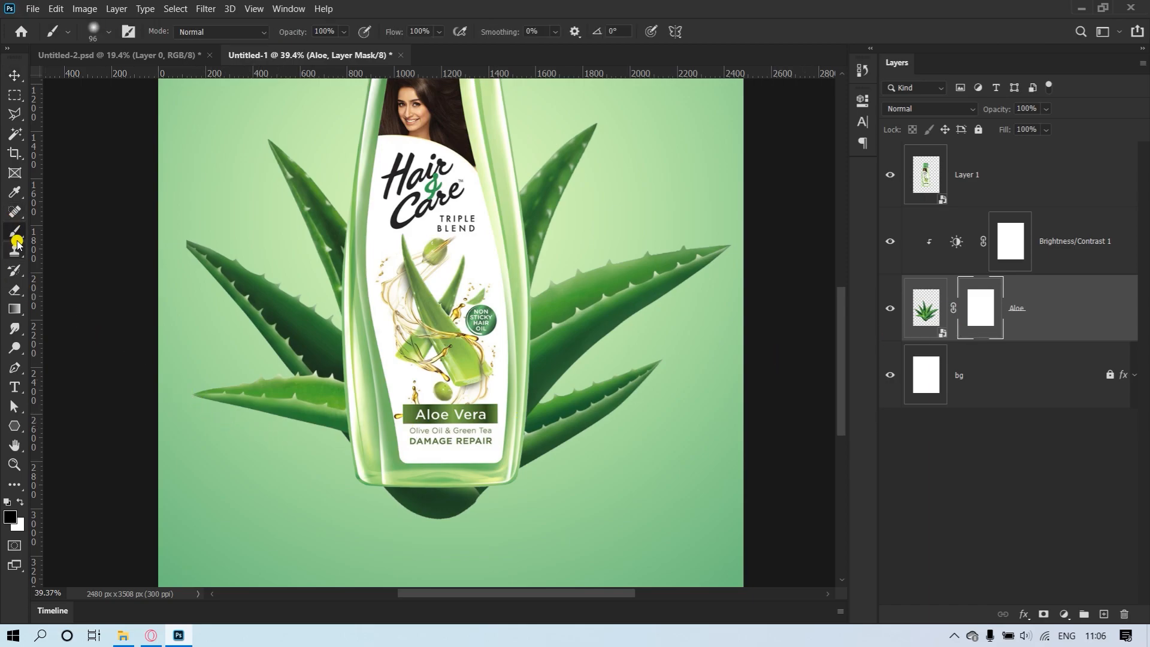
pyautogui.rightClick(14, 235)
pyautogui.click(59, 236)
pyautogui.rightClick(354, 318)
pyautogui.moveTo(481, 354); pyautogui.dragTo(488, 357)
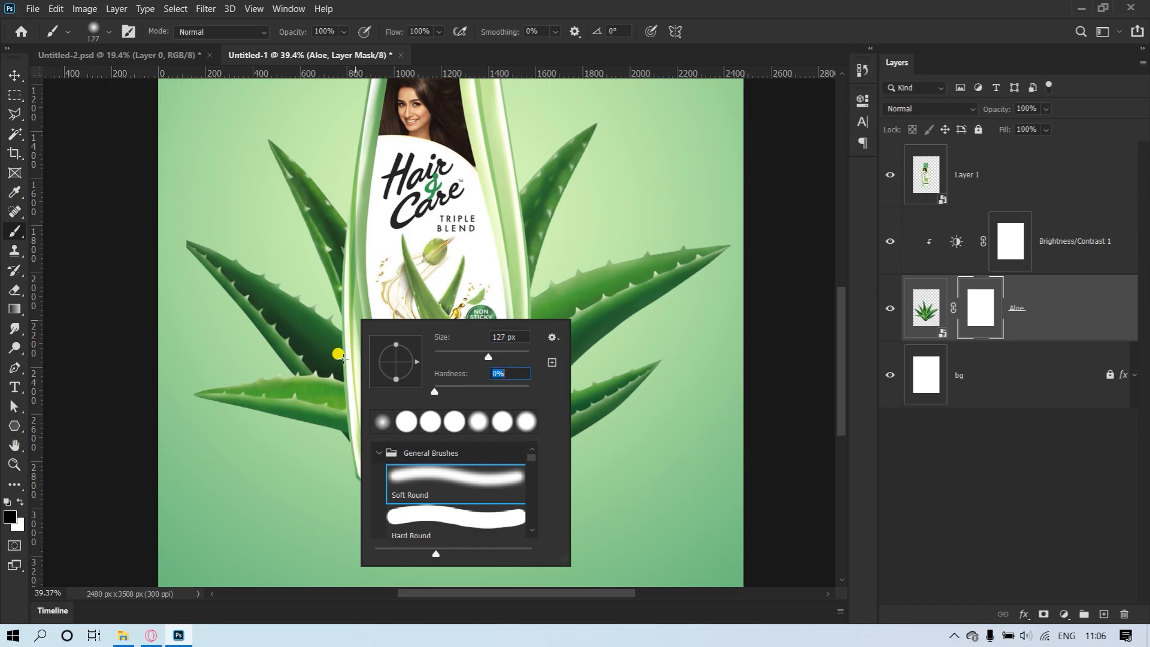
pyautogui.click(996, 311)
pyautogui.moveTo(392, 490)
pyautogui.mouseDown()
pyautogui.moveTo(537, 495)
pyautogui.moveTo(373, 500)
pyautogui.moveTo(487, 495)
pyautogui.moveTo(407, 487)
pyautogui.moveTo(479, 506)
pyautogui.moveTo(391, 501)
pyautogui.mouseUp()
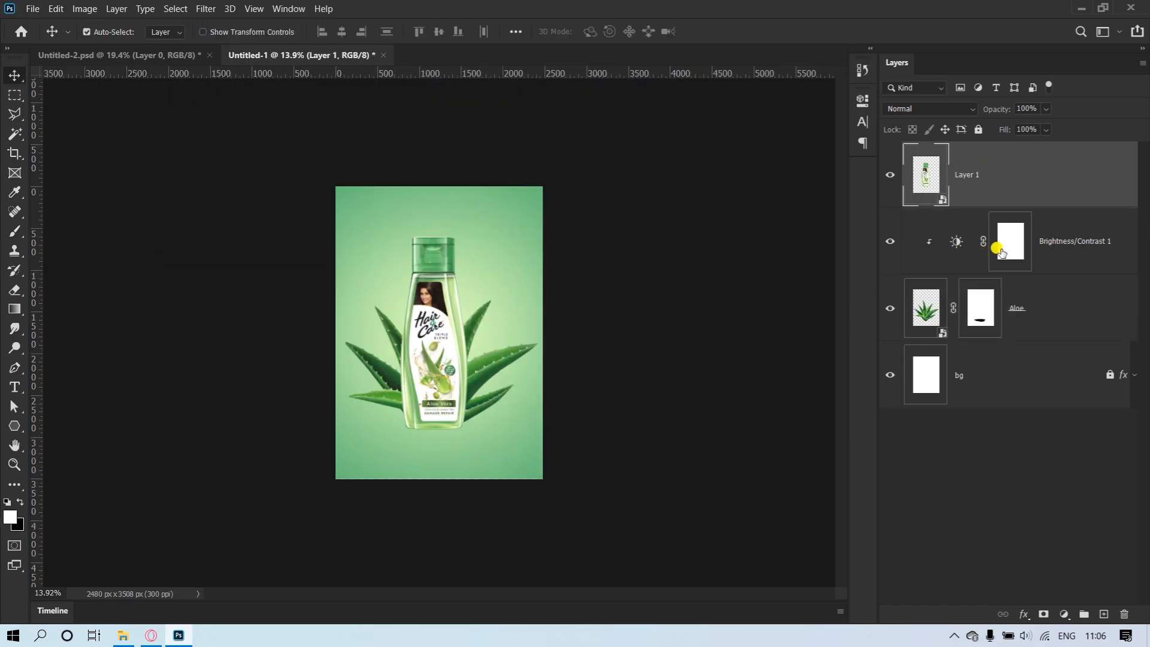
# - Place the Oliva image above the bottle layer, sized small and positioned at the right of the bottle's base
pyautogui.hotkey('alt', 'Tab')
pyautogui.moveTo(585, 123); pyautogui.dragTo(521, 391)
pyautogui.hotkey('alt', 'Tab')
pyautogui.moveTo(432, 332); pyautogui.dragTo(457, 422)
pyautogui.moveTo(490, 387); pyautogui.dragTo(494, 384)
pyautogui.press('Return')
# - Place the green leaves image 2, scaled down, at the left of the bottle's base
pyautogui.hotkey('alt', 'Tab')
pyautogui.hotkey('alt', 'Tab')
pyautogui.moveTo(254, 111); pyautogui.dragTo(496, 296)
pyautogui.moveTo(440, 334); pyautogui.dragTo(404, 419)
pyautogui.moveTo(458, 382); pyautogui.dragTo(475, 417)
pyautogui.click(717, 31)
# - Apply a transform to the olives beside the bottle's base
pyautogui.scroll(5, 466, 431)
pyautogui.scroll(1, 533, 321)
pyautogui.click(56, 9)
pyautogui.click(88, 318)
pyautogui.rightClick(487, 433)
pyautogui.click(516, 411)
pyautogui.click(717, 31)
# - Place the Aloe peace image above the Oliva layer and open its smart object contents for editing
pyautogui.scroll(-5, 520, 352)
pyautogui.hotkey('alt', 'Tab')
pyautogui.hotkey('alt', 'Tab')
pyautogui.moveTo(336, 110); pyautogui.dragTo(528, 285)
pyautogui.click(718, 33)
pyautogui.click(932, 257)
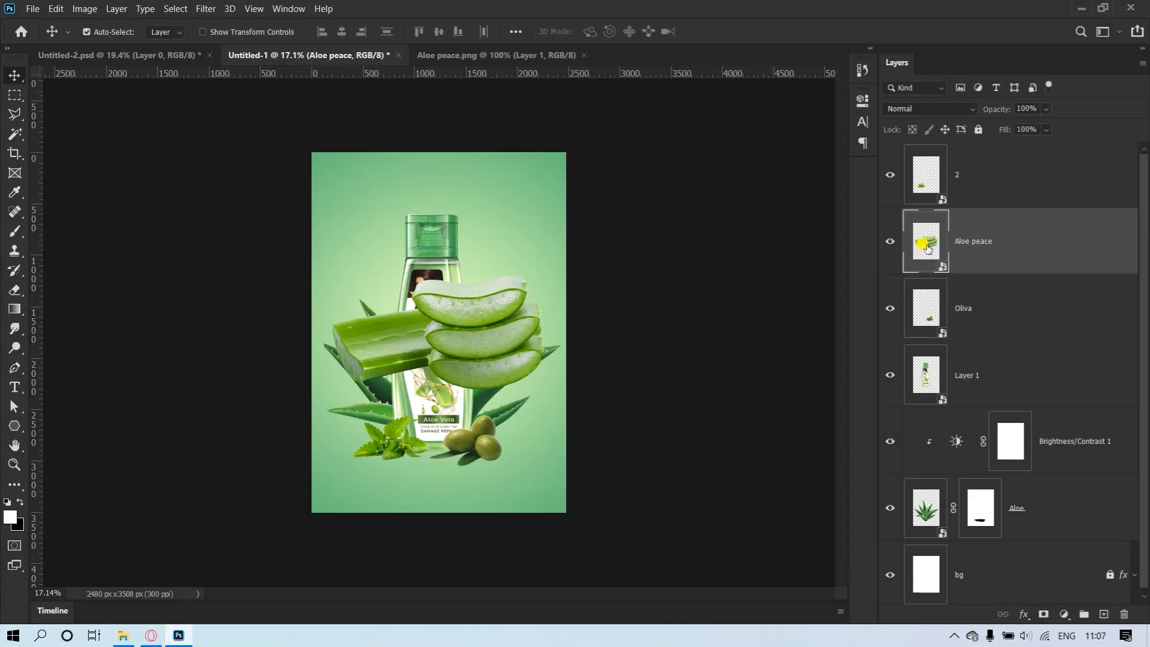
pyautogui.doubleClick(927, 247)
# - Trace the lower edge of the topmost aloe slice with the Pen tool in Path mode
pyautogui.scroll(-5, 664, 323)
pyautogui.press('e')
pyautogui.keyDown('ctrl'); pyautogui.click(628, 274); pyautogui.keyUp('ctrl')
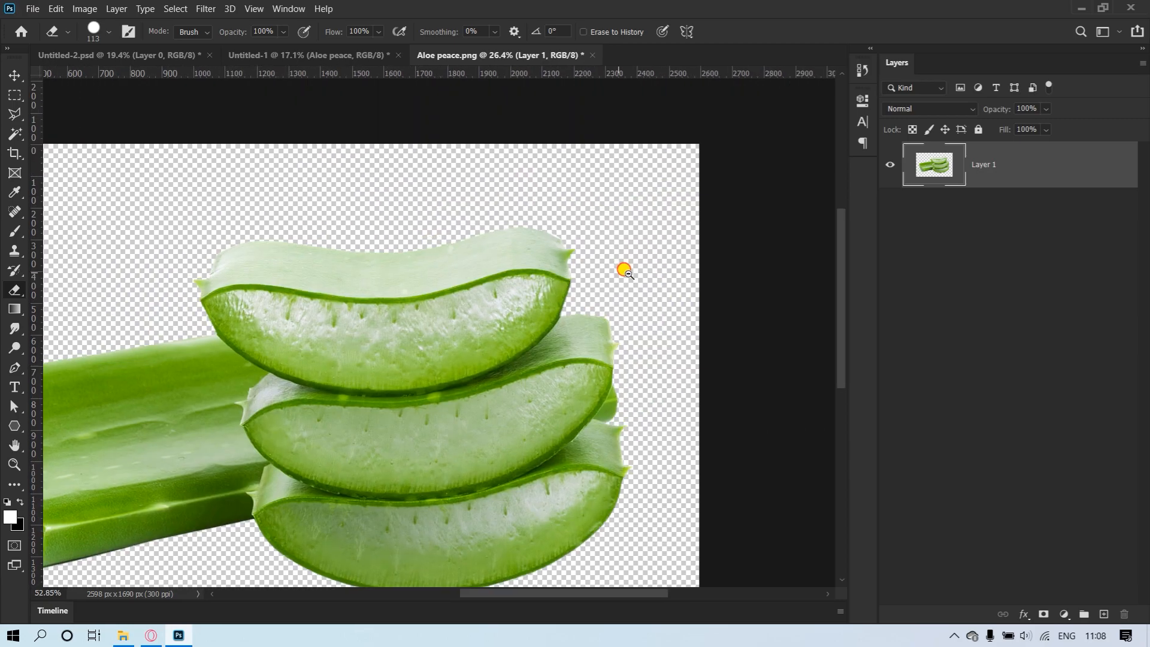
pyautogui.moveTo(628, 274); pyautogui.dragTo(637, 275)
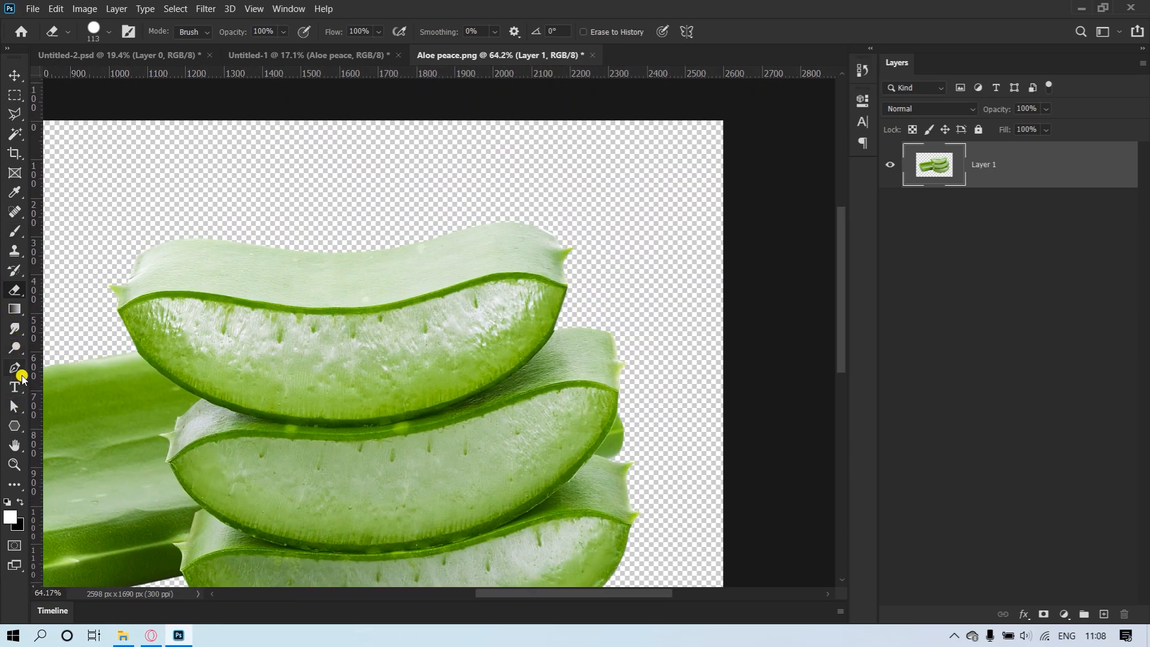
pyautogui.click(18, 371)
pyautogui.click(115, 30)
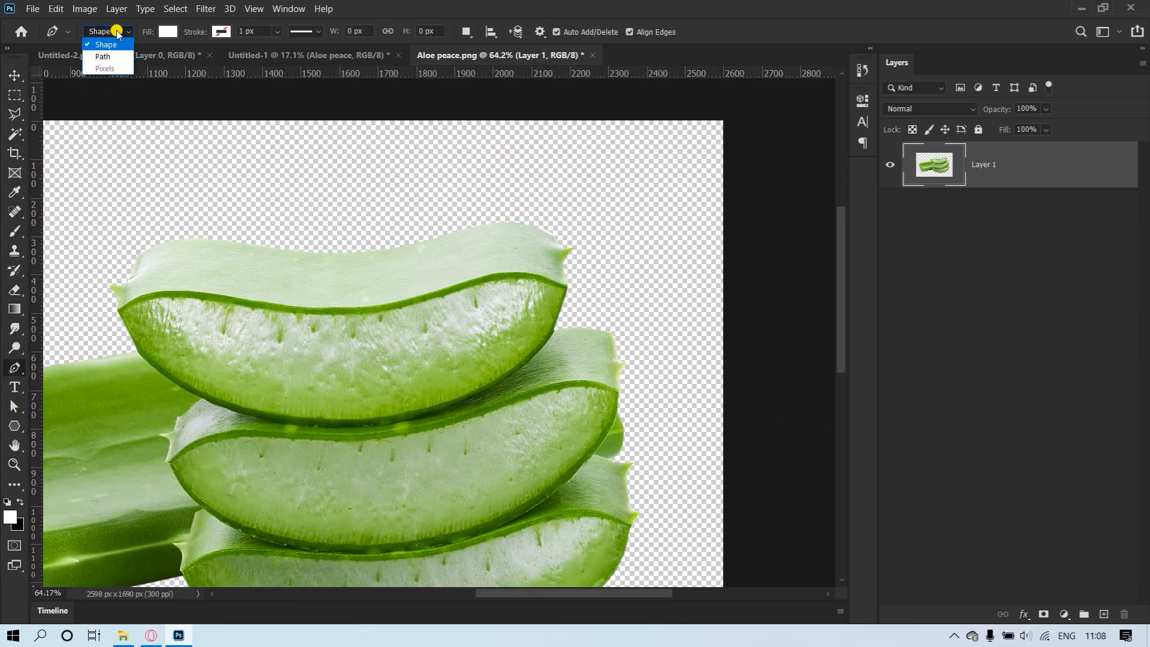
pyautogui.click(117, 58)
pyautogui.moveTo(291, 368); pyautogui.dragTo(414, 262)
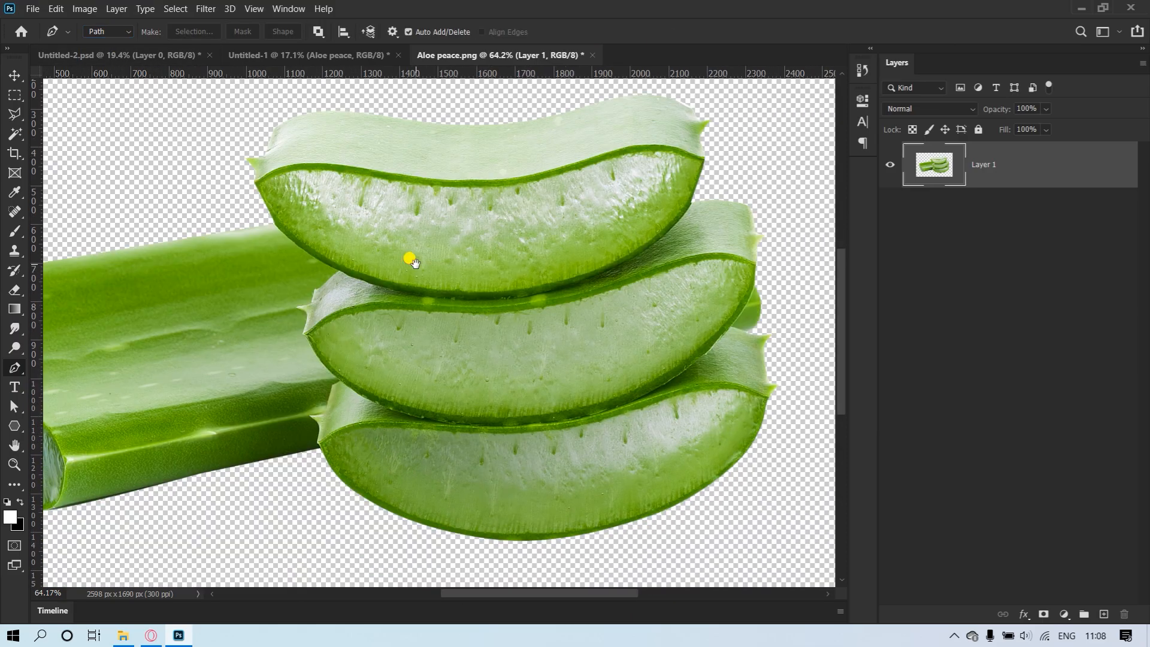
pyautogui.moveTo(268, 206); pyautogui.dragTo(297, 222)
pyautogui.moveTo(287, 278); pyautogui.dragTo(337, 299)
pyautogui.click(275, 221)
pyautogui.moveTo(509, 351); pyautogui.dragTo(293, 278)
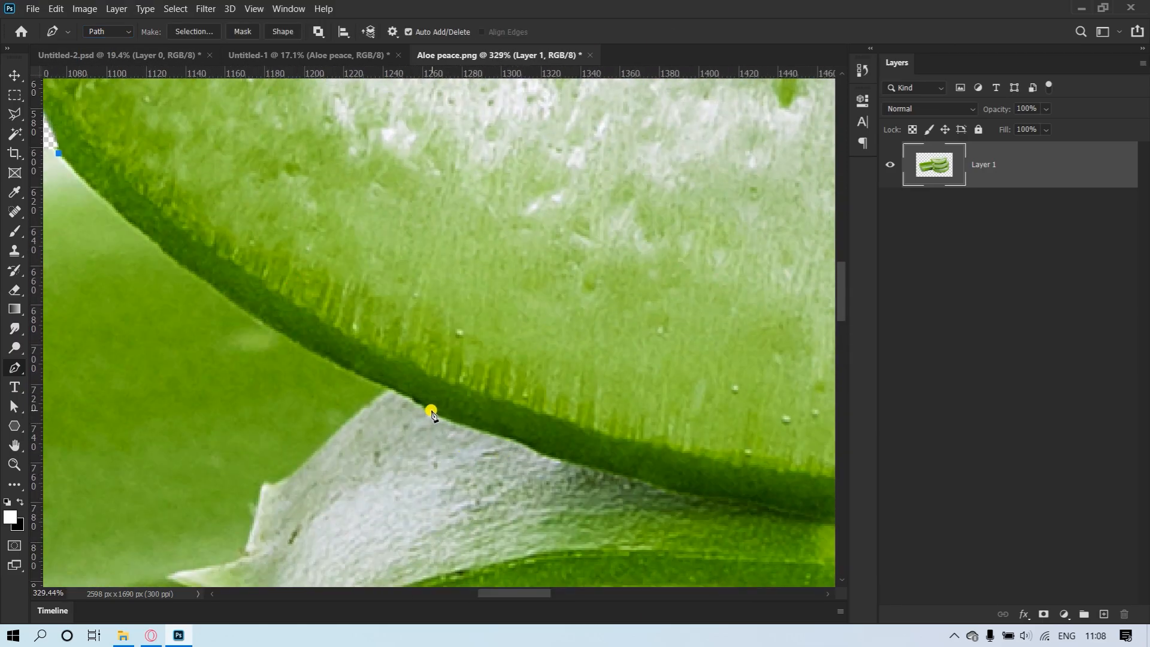
pyautogui.moveTo(431, 412); pyautogui.dragTo(615, 474)
pyautogui.moveTo(615, 474); pyautogui.dragTo(277, 359)
pyautogui.moveTo(652, 423); pyautogui.dragTo(820, 424)
pyautogui.moveTo(819, 423); pyautogui.dragTo(461, 389)
pyautogui.moveTo(433, 405); pyautogui.dragTo(395, 397)
pyautogui.moveTo(678, 352); pyautogui.dragTo(778, 308)
pyautogui.moveTo(762, 312); pyautogui.dragTo(329, 451)
# - Continue the path up the slice's right side, run it loosely around the top, and close it at the starting point
pyautogui.moveTo(512, 309); pyautogui.dragTo(523, 286)
pyautogui.moveTo(560, 186); pyautogui.dragTo(560, 204)
pyautogui.click(145, 123)
pyautogui.click(140, 217)
pyautogui.click(203, 253)
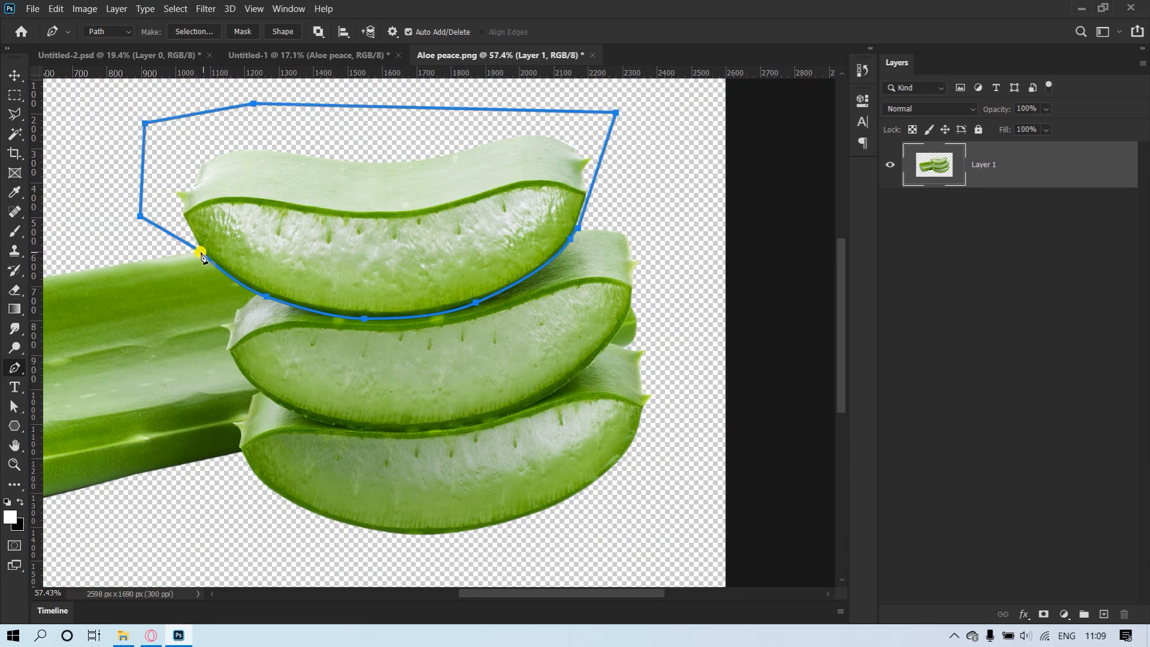
# - Convert the path to a selection with 0 px feather and isolate the top slice on a new layer, deleting the original layer
pyautogui.click(191, 32)
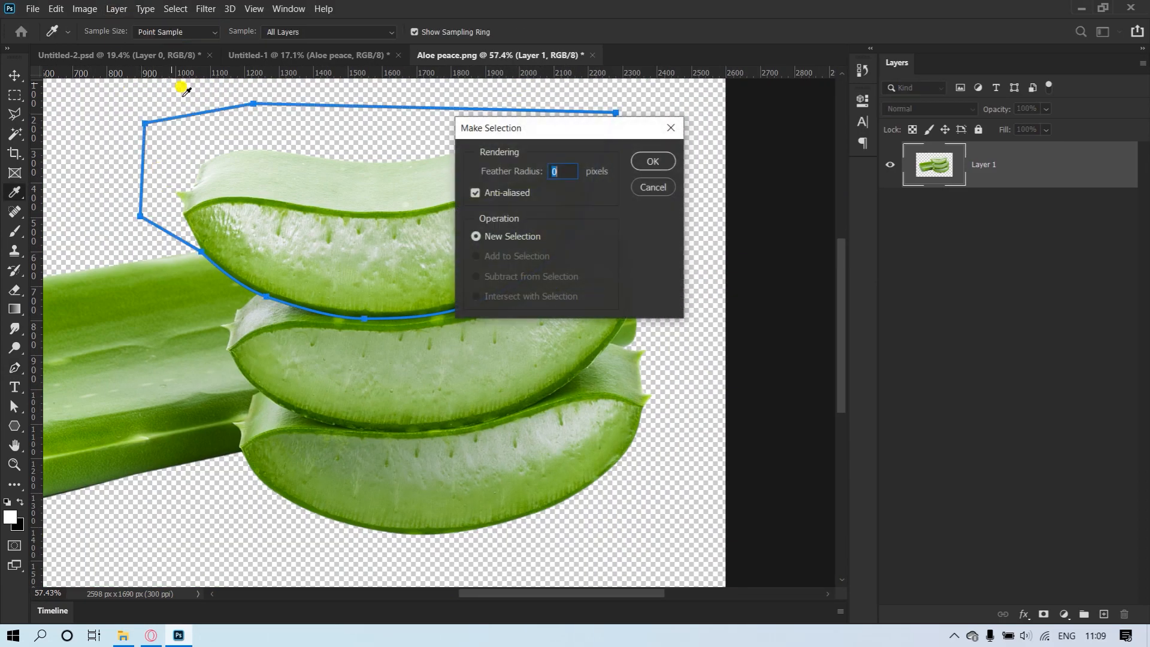
pyautogui.click(653, 162)
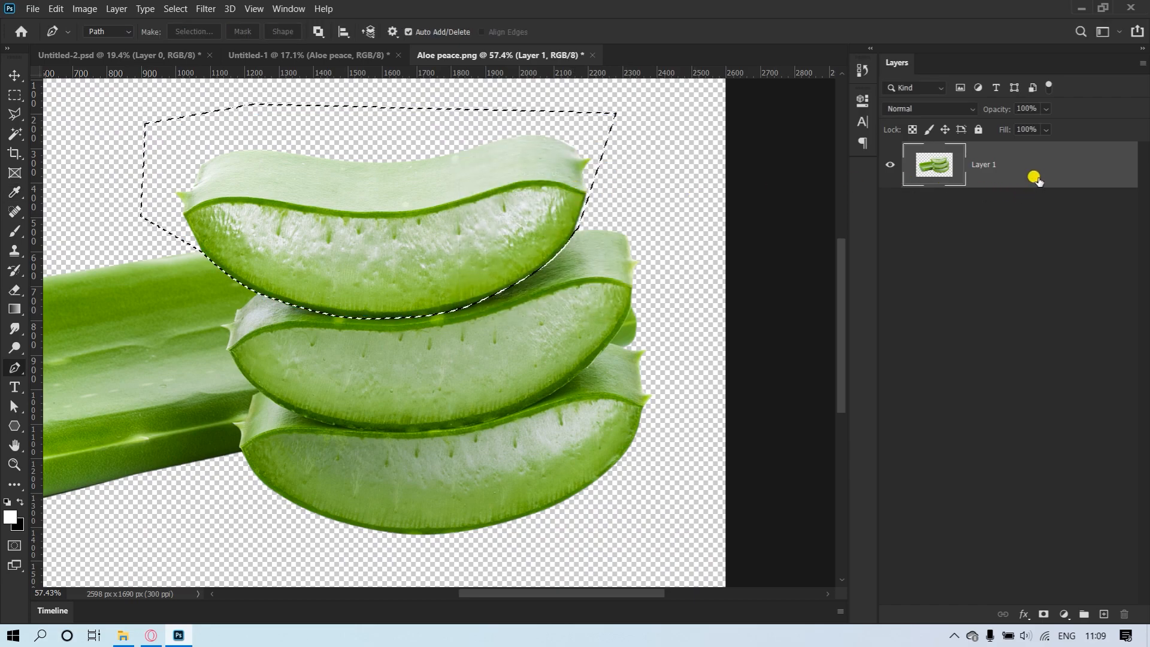
pyautogui.hotkey('ctrl', 'j')
pyautogui.click(1006, 212)
pyautogui.press('Delete')
pyautogui.scroll(-4, 468, 190)
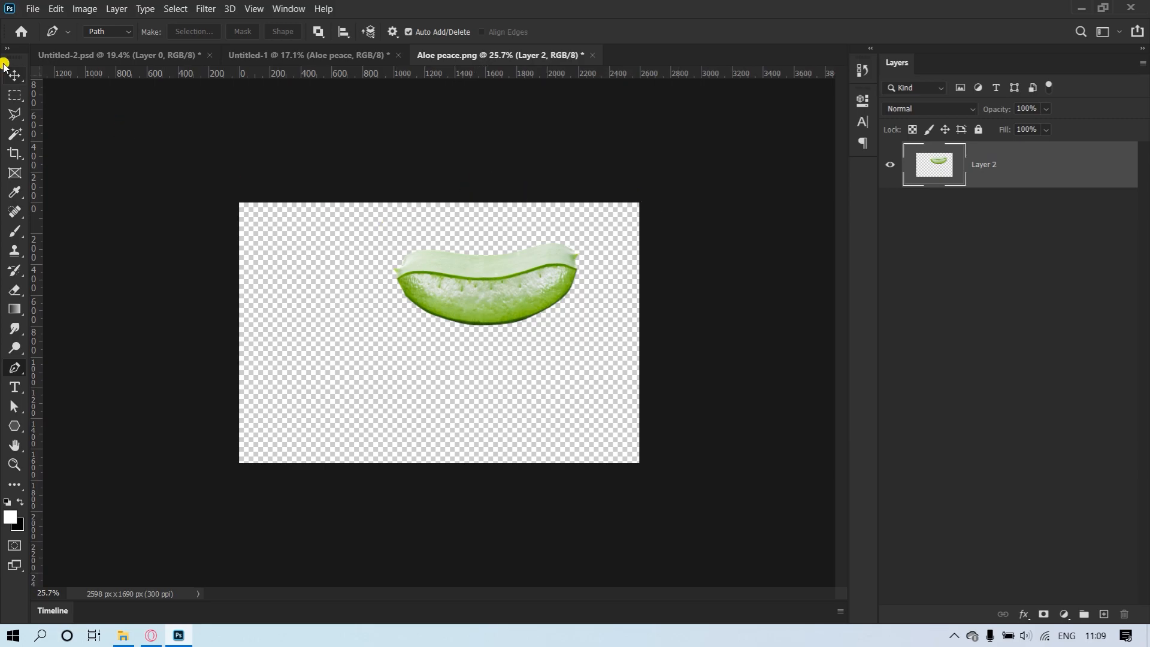
# - Save the edited Aloe peace contents and return to the Untitled-1 poster
pyautogui.click(27, 8)
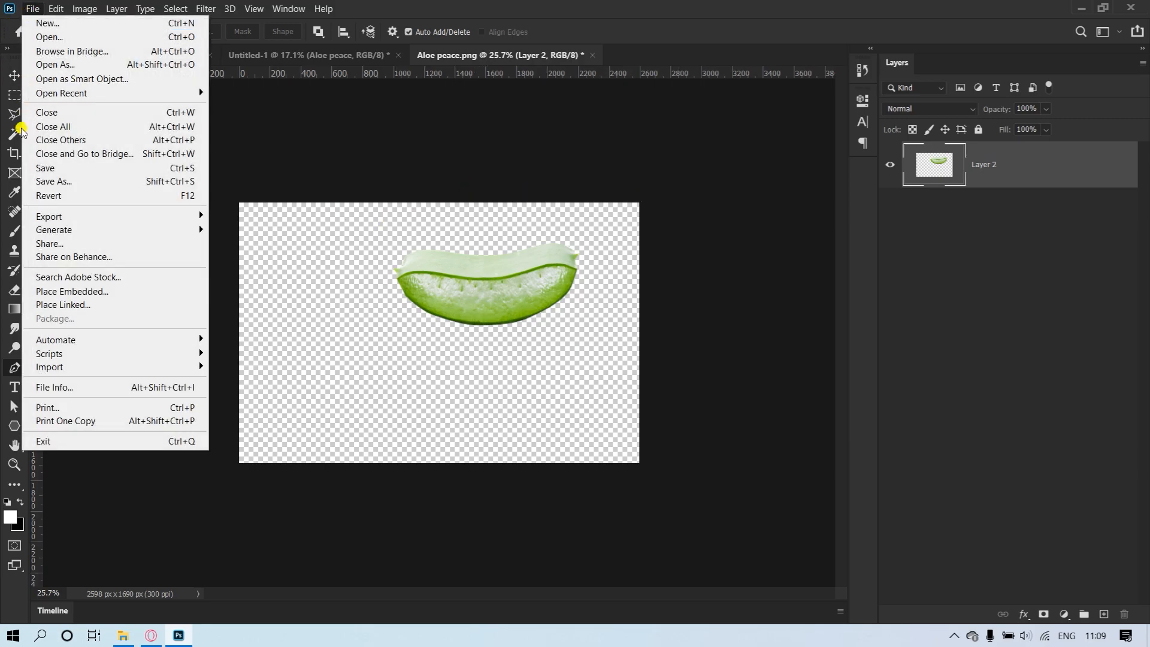
pyautogui.click(156, 170)
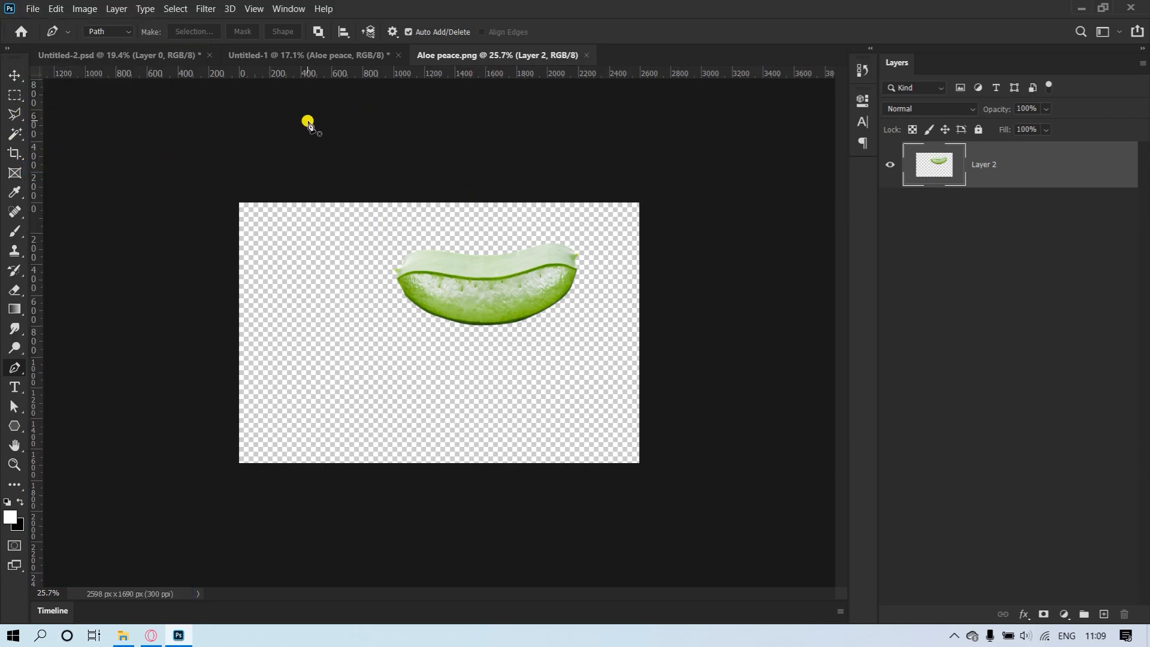
pyautogui.click(320, 55)
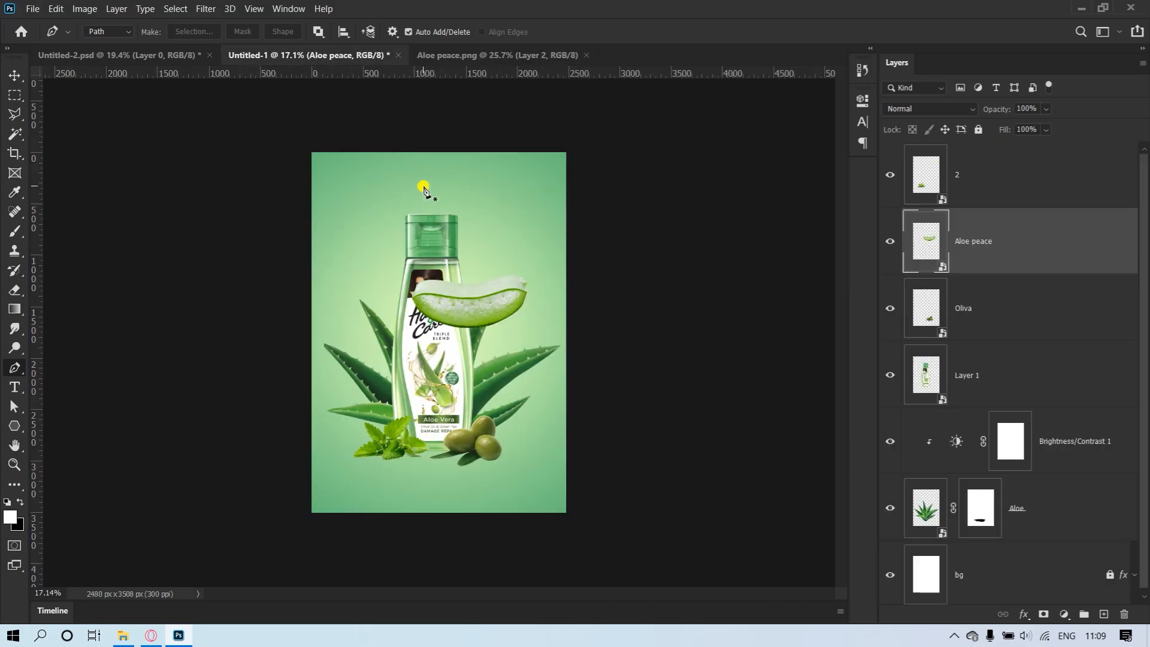
# - Move the aloe slice up beside the bottle cap and scale it down
pyautogui.scroll(6, 506, 324)
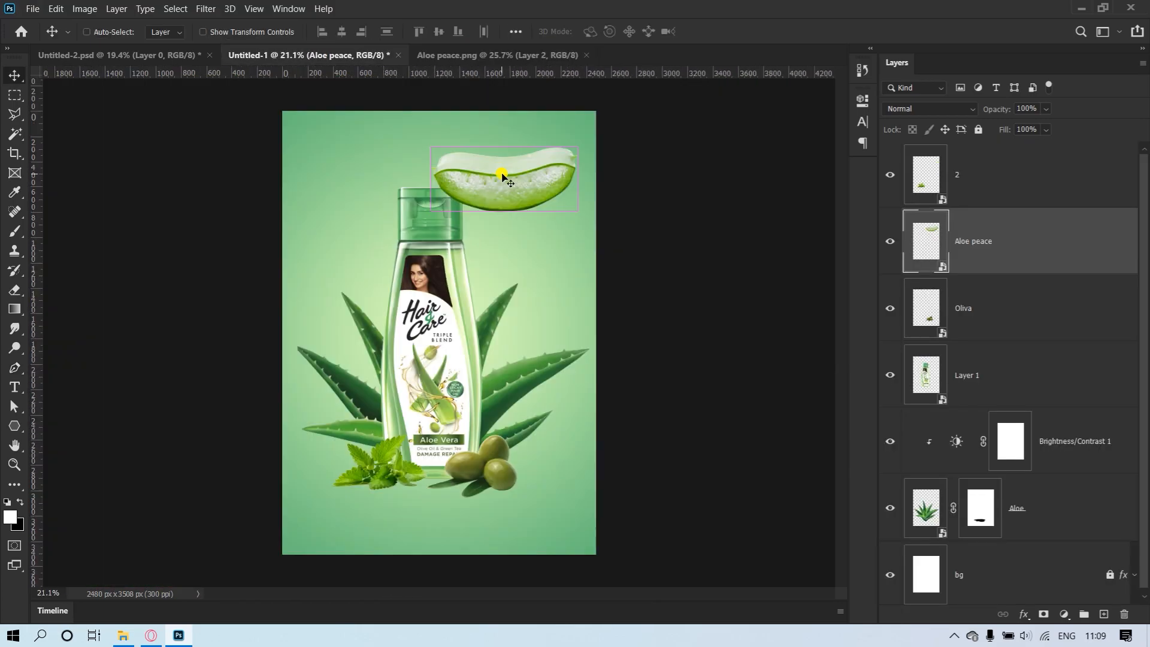
pyautogui.hotkey('ctrl', 't')
pyautogui.moveTo(578, 211); pyautogui.dragTo(580, 262)
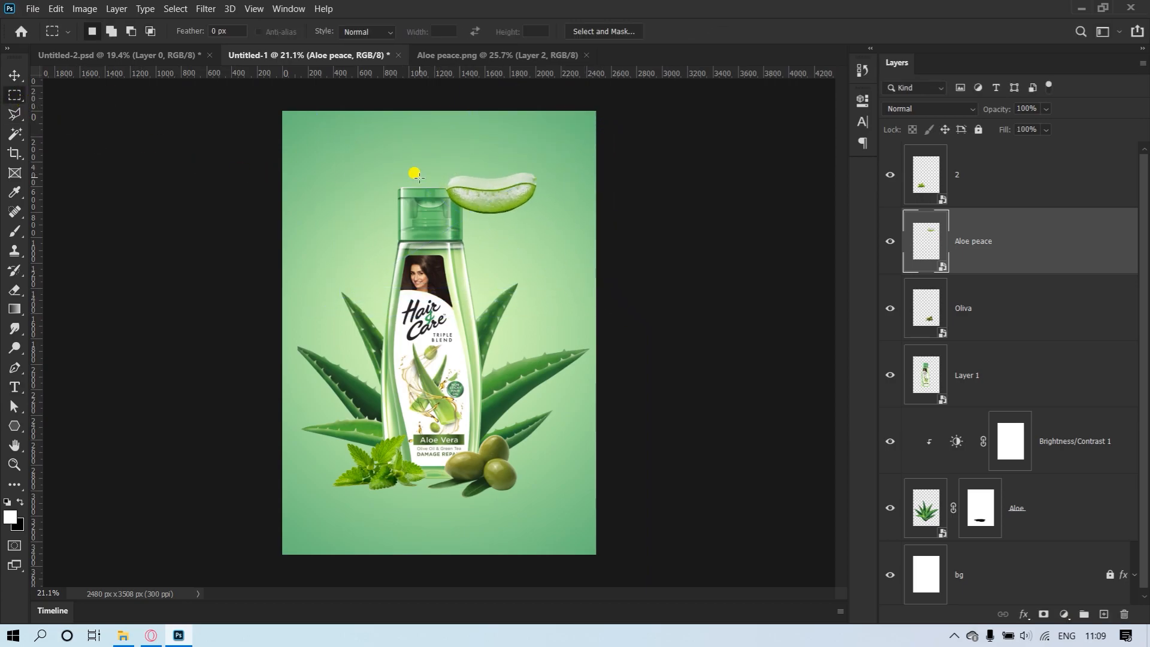
# - Copy the marquee-selected aloe slice to a new layer and delete the Aloe peace smart object layer
pyautogui.moveTo(430, 166); pyautogui.dragTo(546, 222)
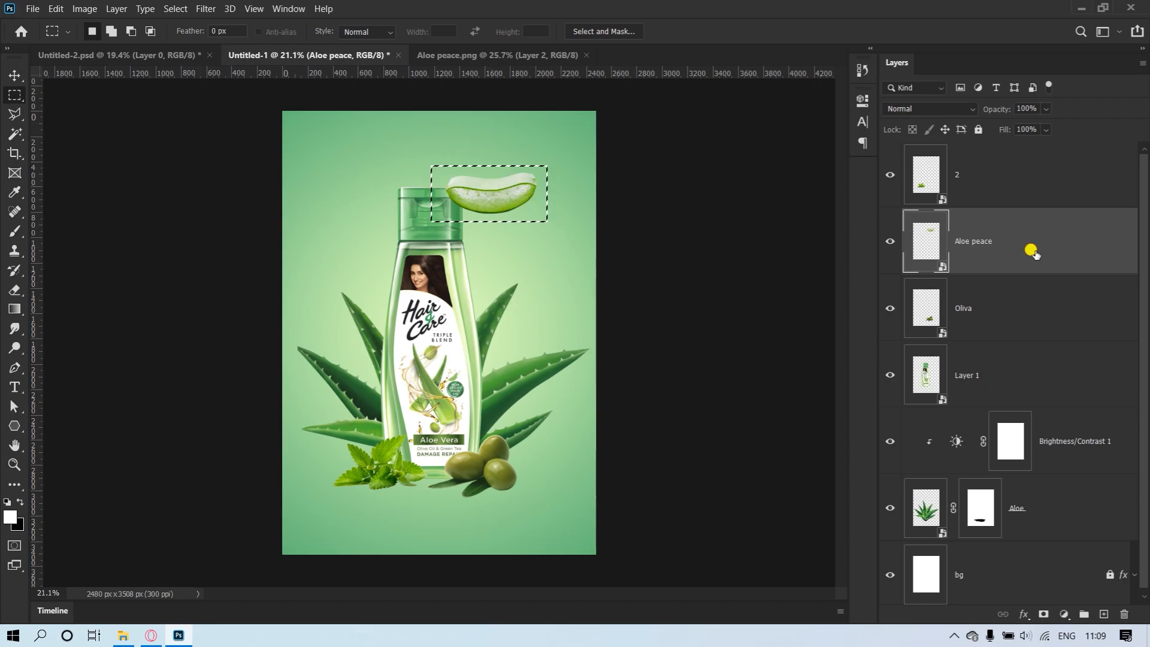
pyautogui.hotkey('ctrl', 'j')
pyautogui.click(997, 311)
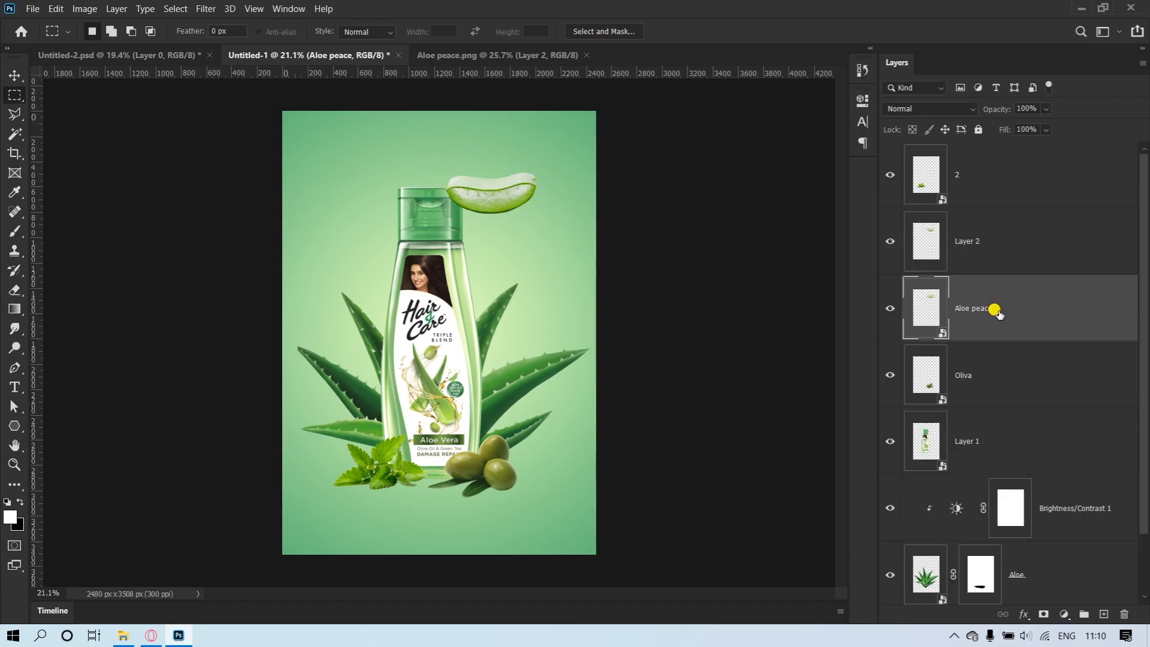
pyautogui.press('Delete')
# - Shrink and tilt the aloe slice, and position it in the poster's upper-right corner
pyautogui.press('v')
pyautogui.moveTo(510, 208); pyautogui.dragTo(542, 173)
pyautogui.hotkey('ctrl', 't')
pyautogui.scroll(9, 555, 165)
pyautogui.scroll(-6, 546, 206)
pyautogui.moveTo(542, 174); pyautogui.dragTo(550, 180)
pyautogui.moveTo(521, 186); pyautogui.dragTo(564, 149)
pyautogui.scroll(-3, 557, 143)
pyautogui.press('Return')
# - Duplicate the aloe slice to the poster's upper-left corner, rotate it about 83° and stretch it slightly larger
pyautogui.press('ctrl')
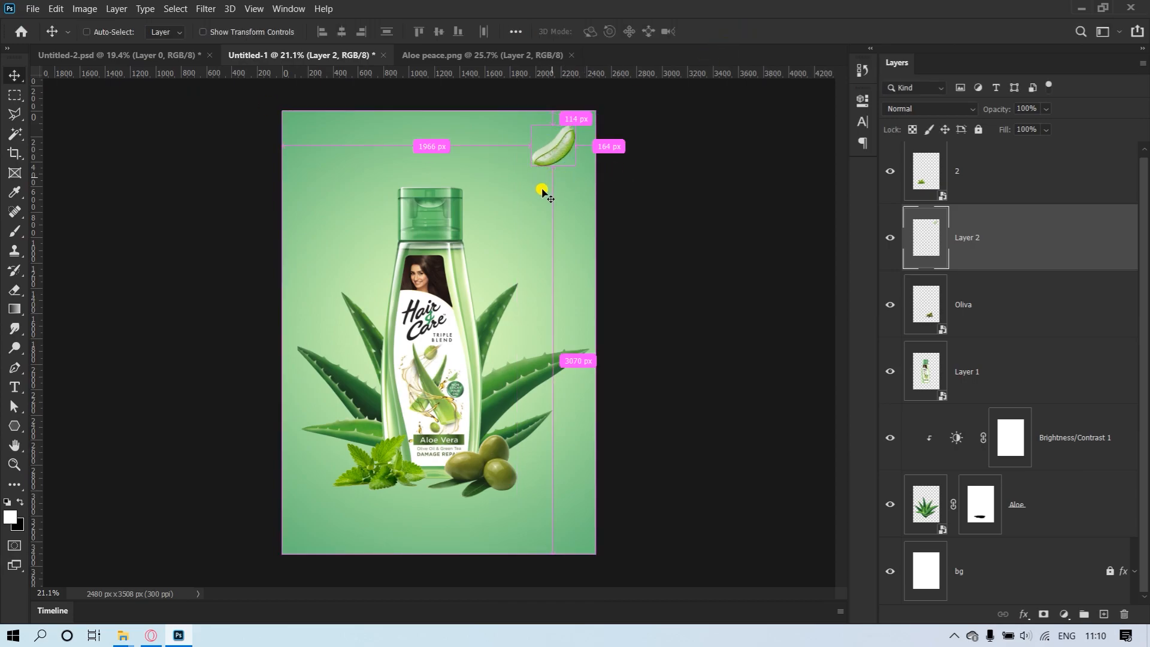
pyautogui.moveTo(522, 202); pyautogui.dragTo(335, 198)
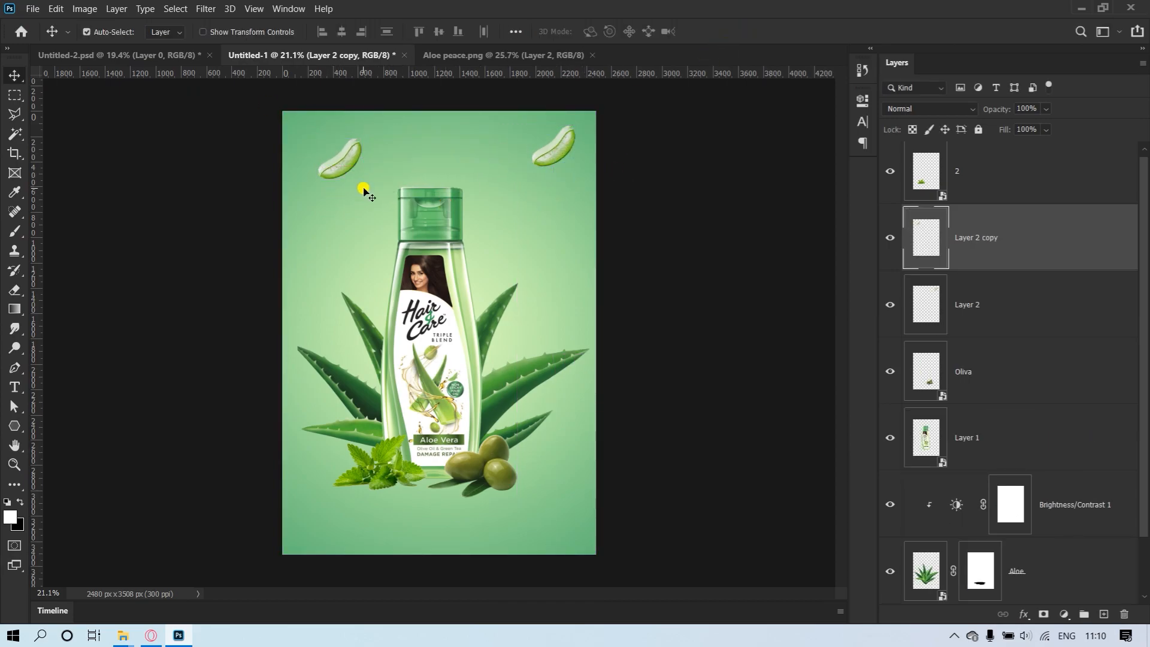
pyautogui.hotkey('ctrl', 't')
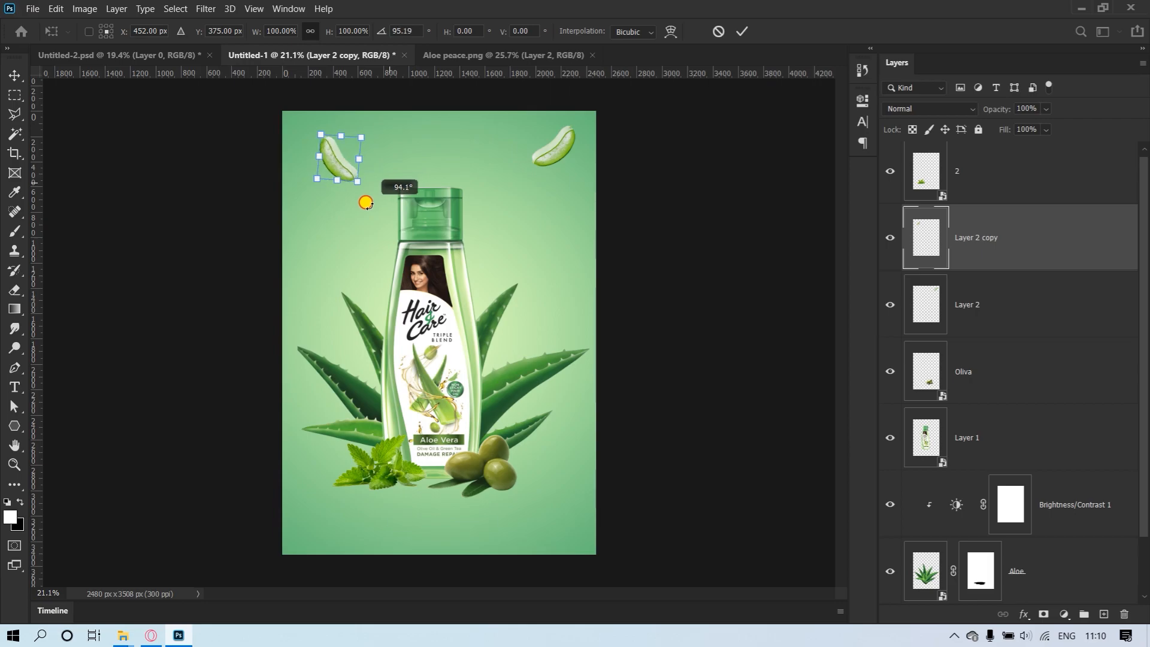
pyautogui.moveTo(377, 195); pyautogui.dragTo(350, 132)
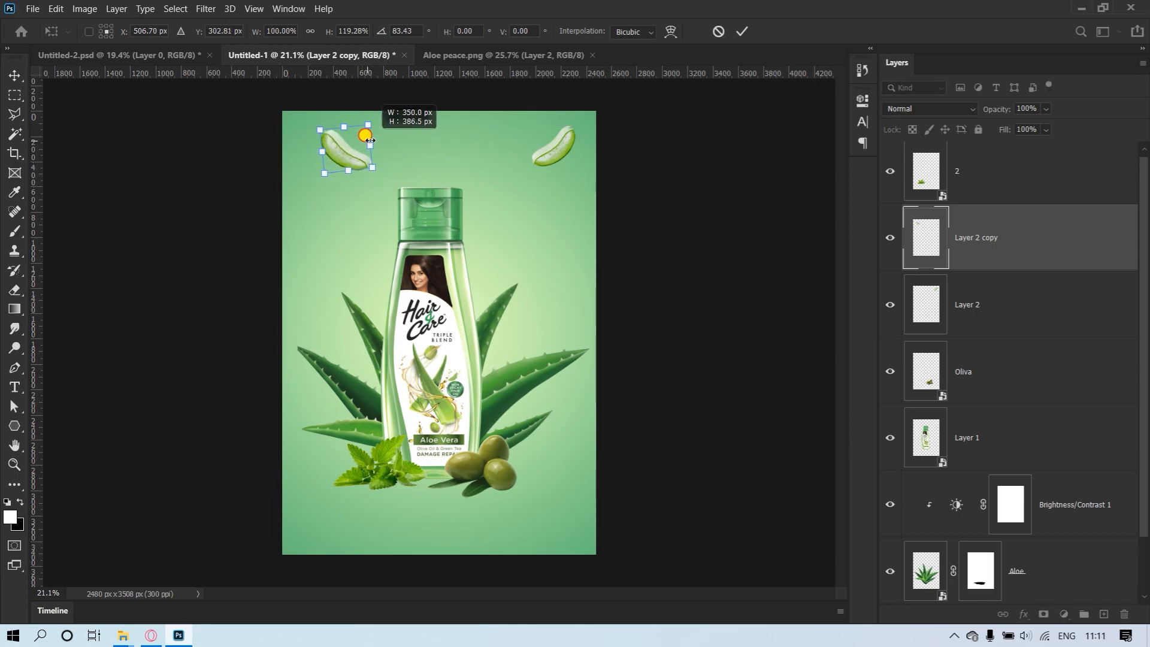
pyautogui.press('Return')
# - Duplicate the aloe slice again, adjust its angle and place it left of the bottle above the aloe leaves
pyautogui.moveTo(380, 159); pyautogui.dragTo(305, 227)
pyautogui.hotkey('ctrl', 't')
pyautogui.click(742, 31)
pyautogui.moveTo(397, 241); pyautogui.dragTo(375, 255)
# - Shift the upper-left aloe slice slightly up and outward, and lower the upper-right slice slightly
pyautogui.click(340, 151)
pyautogui.moveTo(340, 151); pyautogui.dragTo(332, 139)
pyautogui.moveTo(556, 148); pyautogui.dragTo(557, 161)
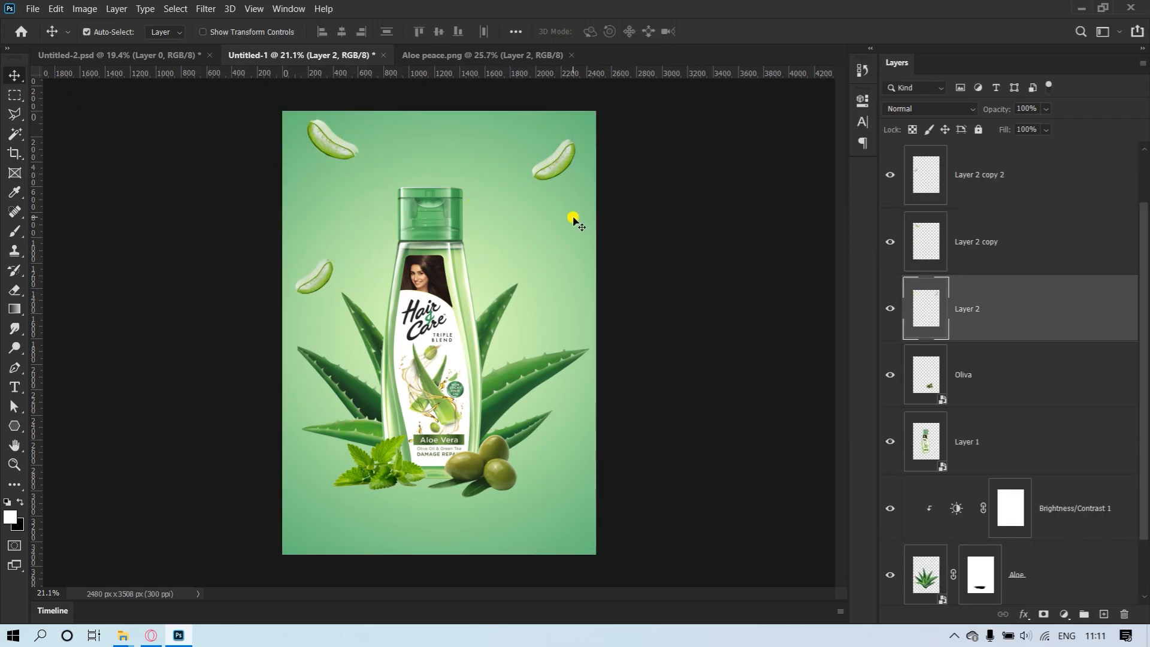
# - Place the Olives branch image over the bottle, above Layer 2
pyautogui.hotkey('alt', 'Tab')
pyautogui.moveTo(674, 117); pyautogui.dragTo(440, 335)
pyautogui.hotkey('alt', 'Tab')
pyautogui.click(716, 31)
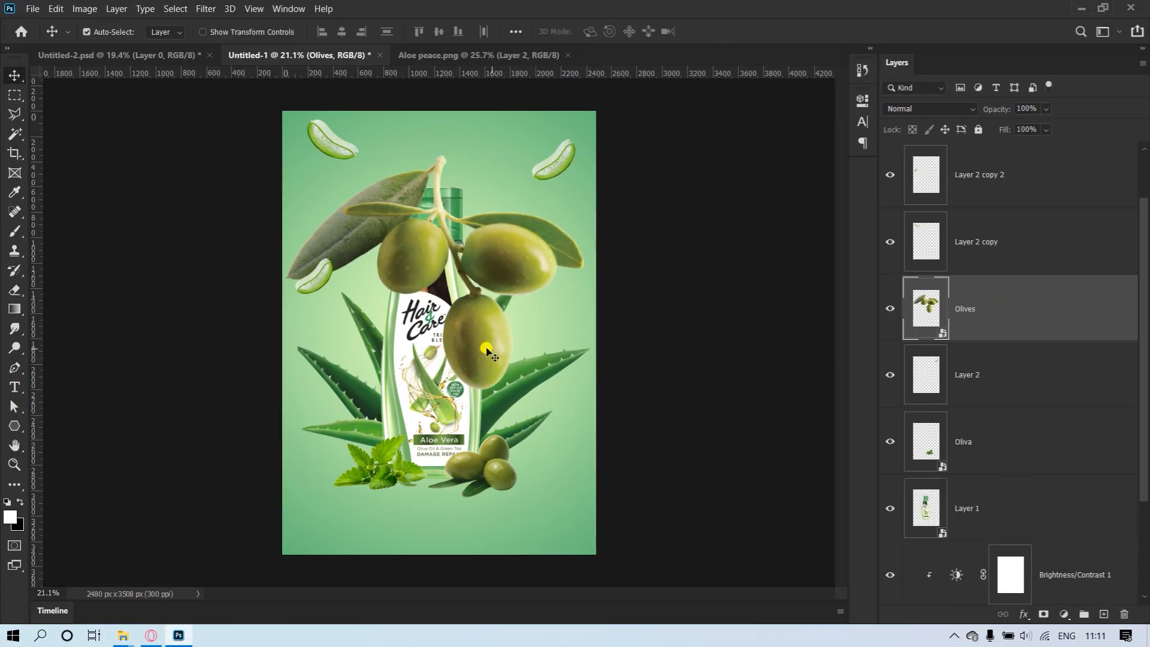
# - Rasterize the Olives layer
pyautogui.scroll(5, 561, 329)
pyautogui.rightClick(1024, 319)
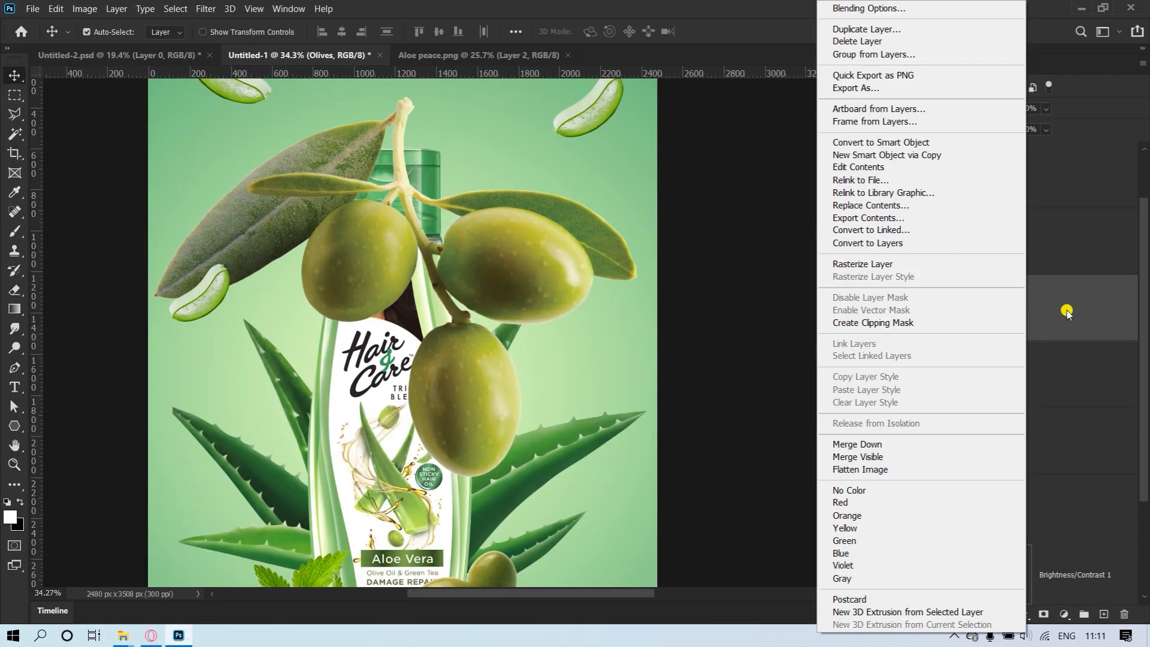
pyautogui.click(883, 264)
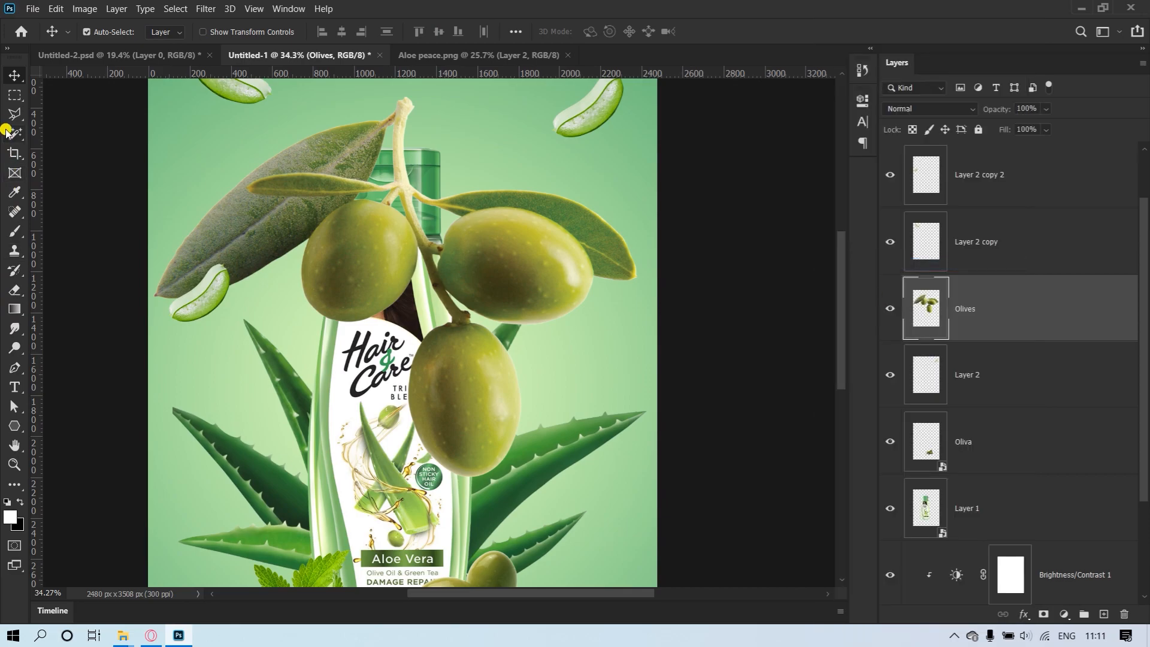
# - Erase the leaves, stems and two upper olives from the Olives layer, keeping only the lowest olive
pyautogui.press('e')
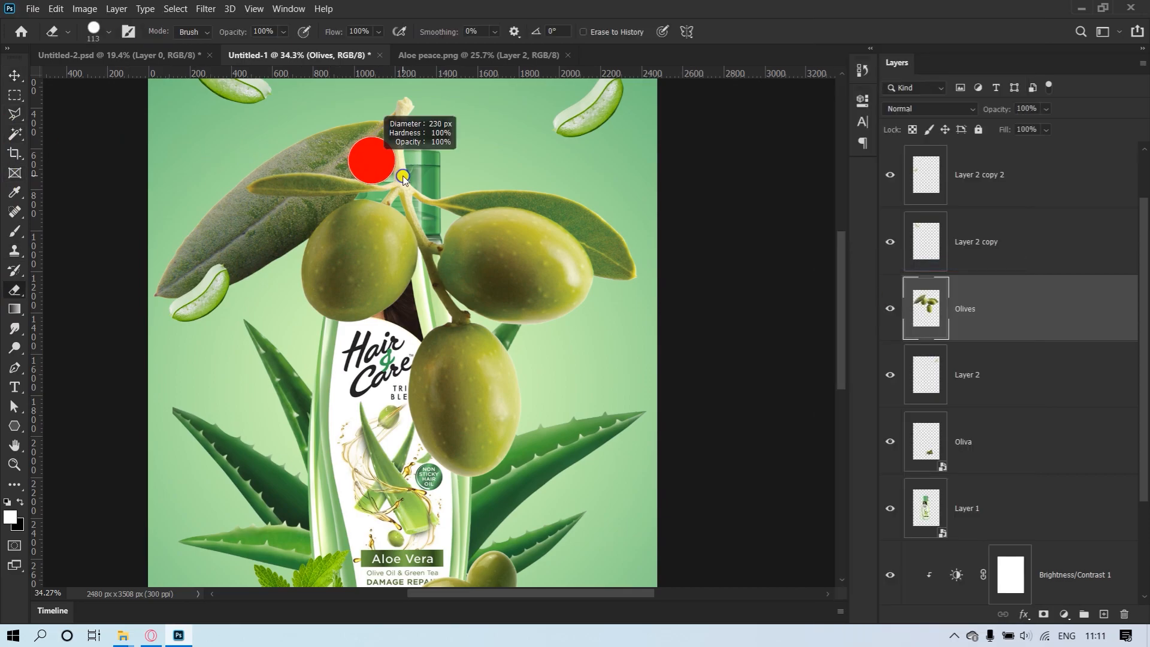
pyautogui.moveTo(403, 112)
pyautogui.mouseDown()
pyautogui.moveTo(321, 115)
pyautogui.moveTo(249, 275)
pyautogui.moveTo(371, 264)
pyautogui.moveTo(296, 278)
pyautogui.mouseUp()
pyautogui.moveTo(522, 316); pyautogui.dragTo(635, 316)
pyautogui.moveTo(299, 270); pyautogui.dragTo(353, 270)
pyautogui.moveTo(511, 295); pyautogui.dragTo(374, 305)
pyautogui.moveTo(341, 352)
pyautogui.mouseDown()
pyautogui.moveTo(391, 359)
pyautogui.moveTo(324, 360)
pyautogui.mouseUp()
pyautogui.moveTo(417, 419); pyautogui.dragTo(458, 416)
pyautogui.moveTo(258, 360)
pyautogui.mouseDown()
pyautogui.moveTo(495, 384)
pyautogui.moveTo(339, 388)
pyautogui.mouseUp()
# - Scale the remaining olive to 34.37% and place it right of the bottle, below the upper-right aloe slice
pyautogui.press('v')
pyautogui.moveTo(523, 403)
pyautogui.mouseDown()
pyautogui.moveTo(513, 336)
pyautogui.moveTo(530, 299)
pyautogui.mouseUp()
pyautogui.press('t')
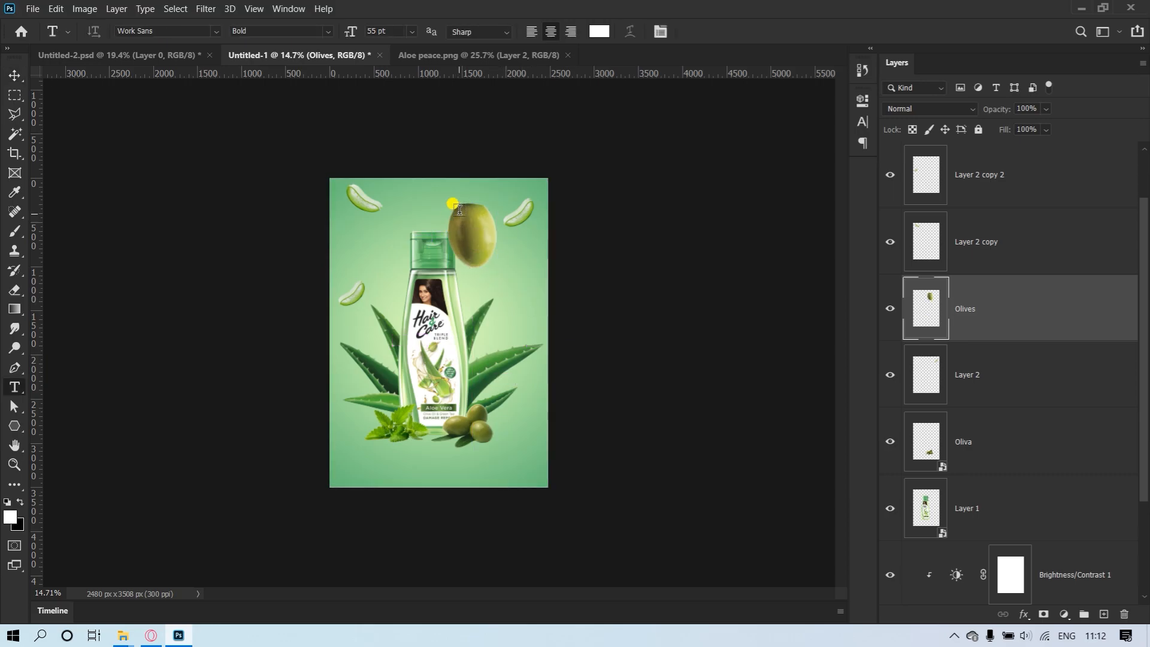
pyautogui.hotkey('ctrl', 't')
pyautogui.moveTo(497, 203); pyautogui.dragTo(480, 224)
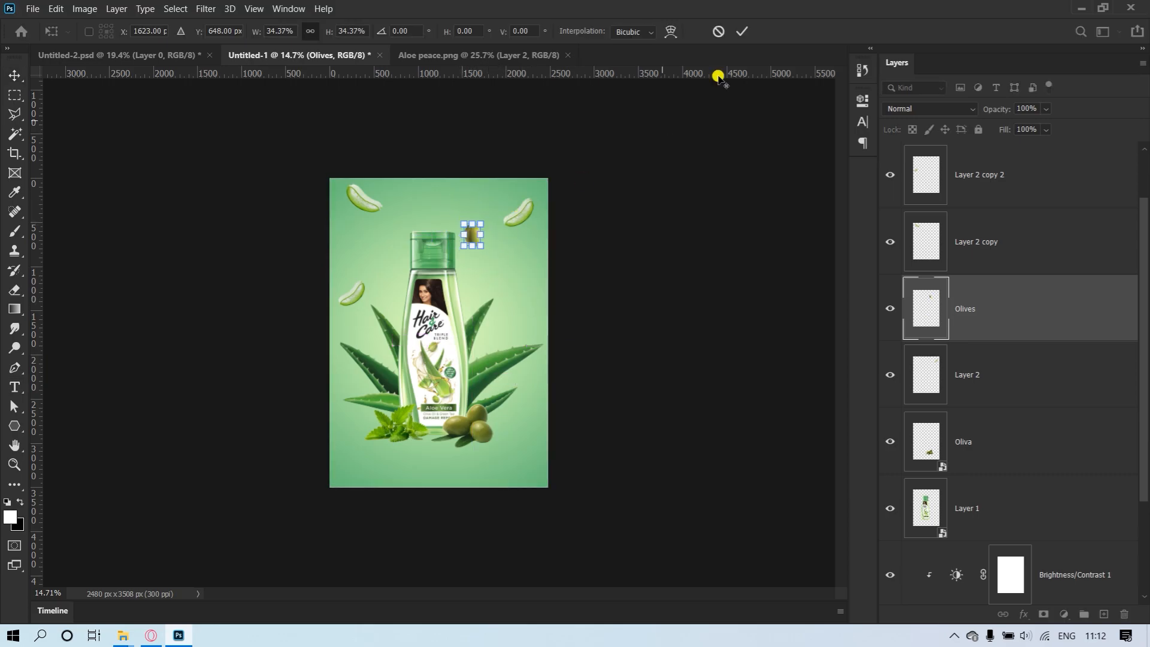
pyautogui.click(741, 33)
pyautogui.scroll(5, 508, 233)
pyautogui.moveTo(543, 284); pyautogui.dragTo(425, 165)
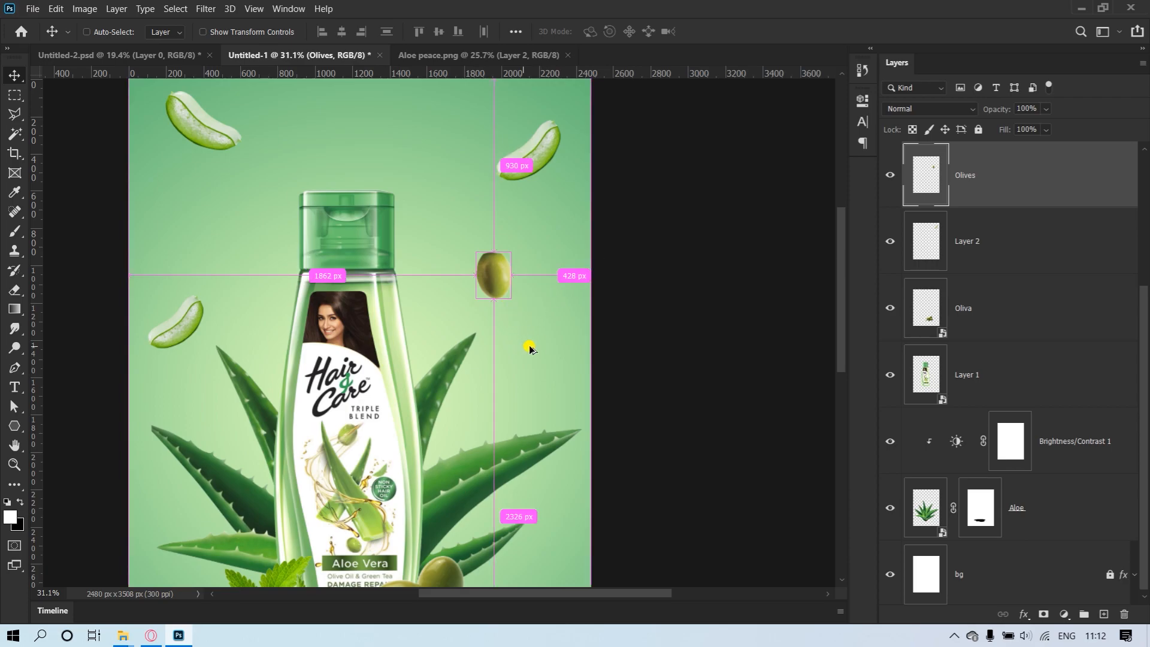
# - Duplicate the small olive above the bottle cap and rotate it to lie nearly horizontal
pyautogui.moveTo(433, 106); pyautogui.dragTo(375, 174)
pyautogui.hotkey('ctrl', 't')
pyautogui.click(742, 31)
# - Duplicate the olive again to the left of the bottle cap, make it smaller, tilt it and fine-tune its position
pyautogui.moveTo(443, 249); pyautogui.dragTo(198, 398)
pyautogui.hotkey('ctrl', 't')
pyautogui.click(747, 33)
pyautogui.scroll(-2, 547, 297)
pyautogui.click(649, 179)
pyautogui.moveTo(296, 246)
pyautogui.mouseDown()
pyautogui.moveTo(341, 210)
pyautogui.moveTo(303, 235)
pyautogui.mouseUp()
# - Apply a slight Gaussian Blur to the olive right of the bottle
pyautogui.click(503, 267)
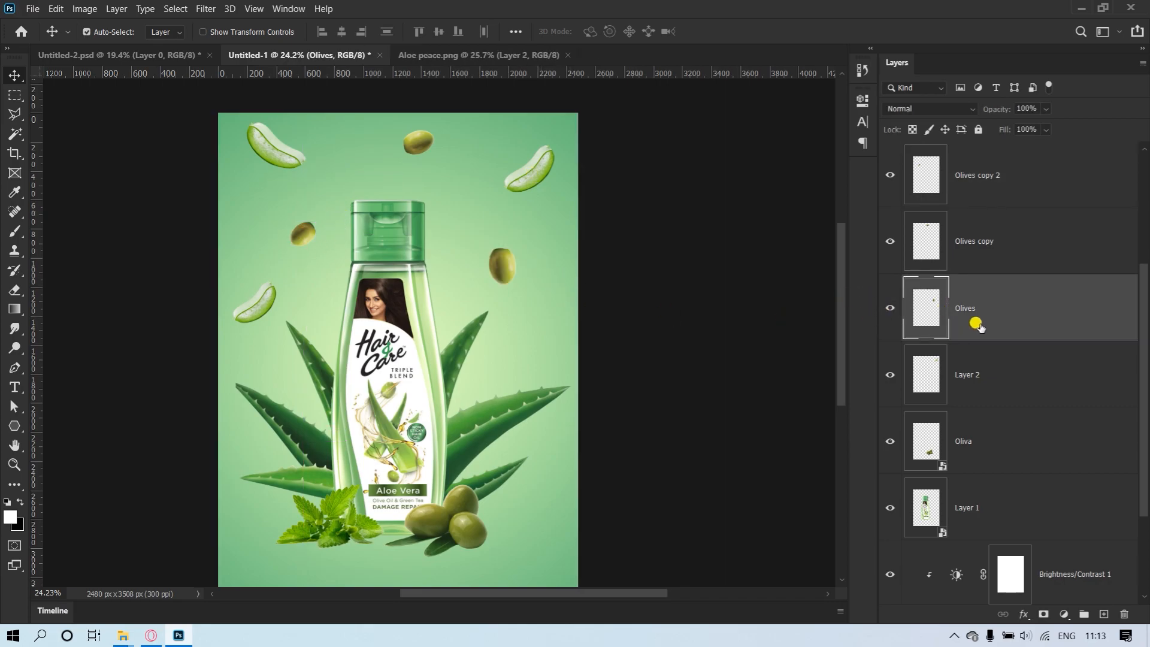
pyautogui.click(206, 8)
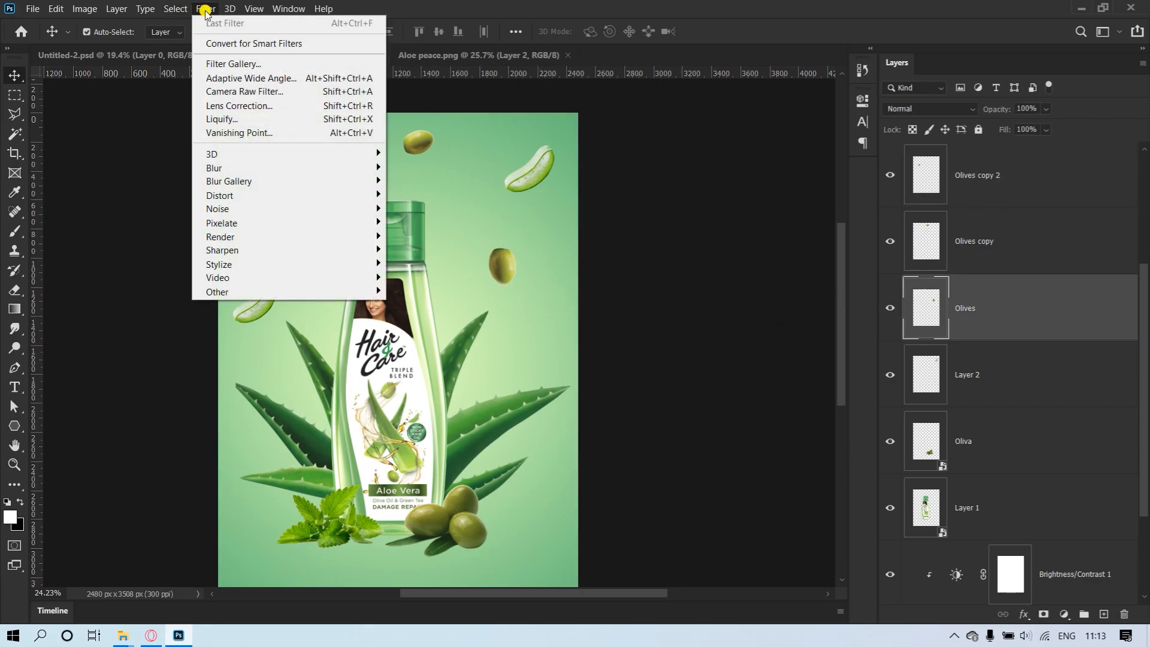
pyautogui.moveTo(228, 168)
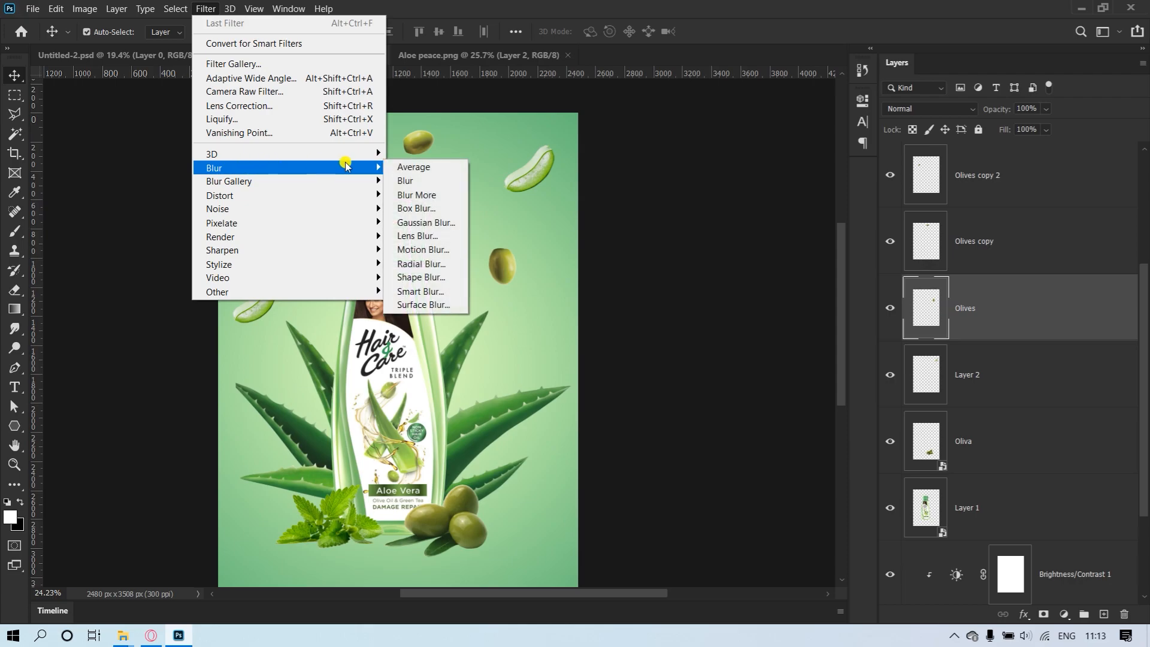
pyautogui.click(414, 222)
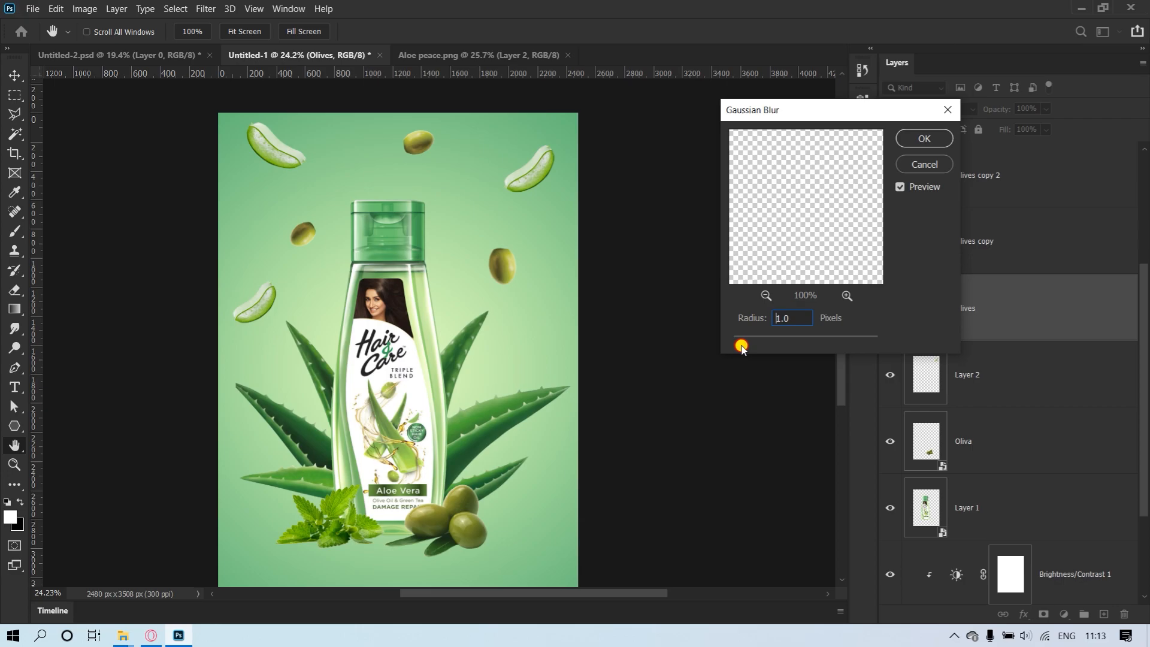
pyautogui.moveTo(736, 352); pyautogui.dragTo(759, 352)
pyautogui.click(924, 139)
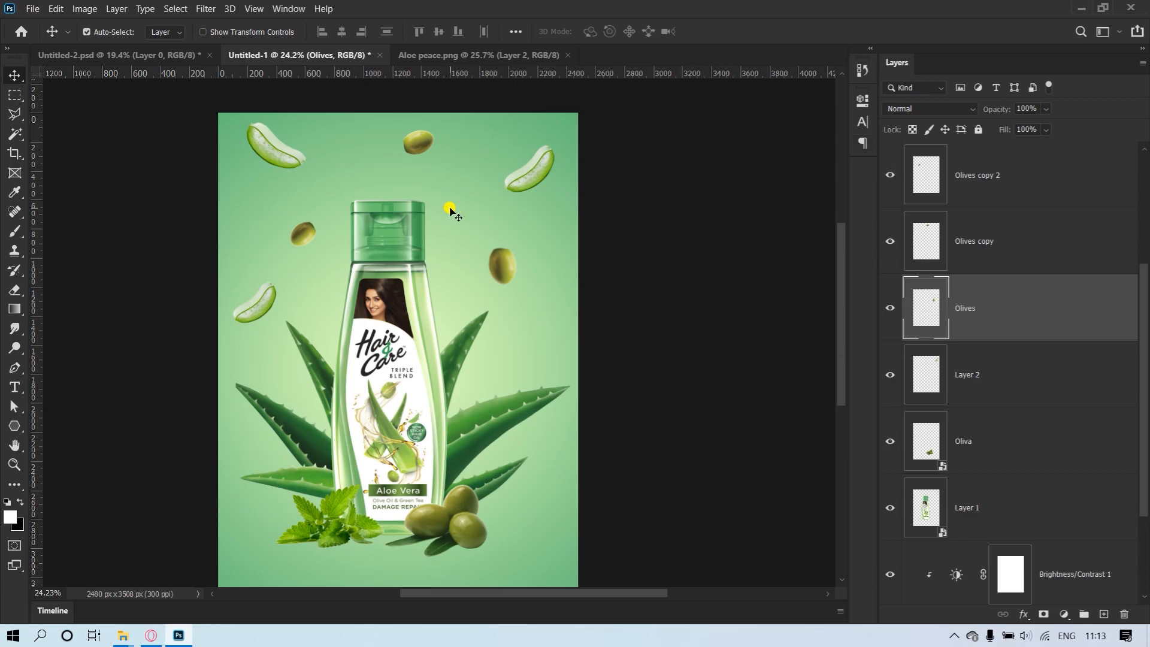
# - Reapply the last Gaussian Blur to the upper-right aloe slice and to the olive above the bottle cap
pyautogui.click(531, 170)
pyautogui.click(211, 11)
pyautogui.click(217, 22)
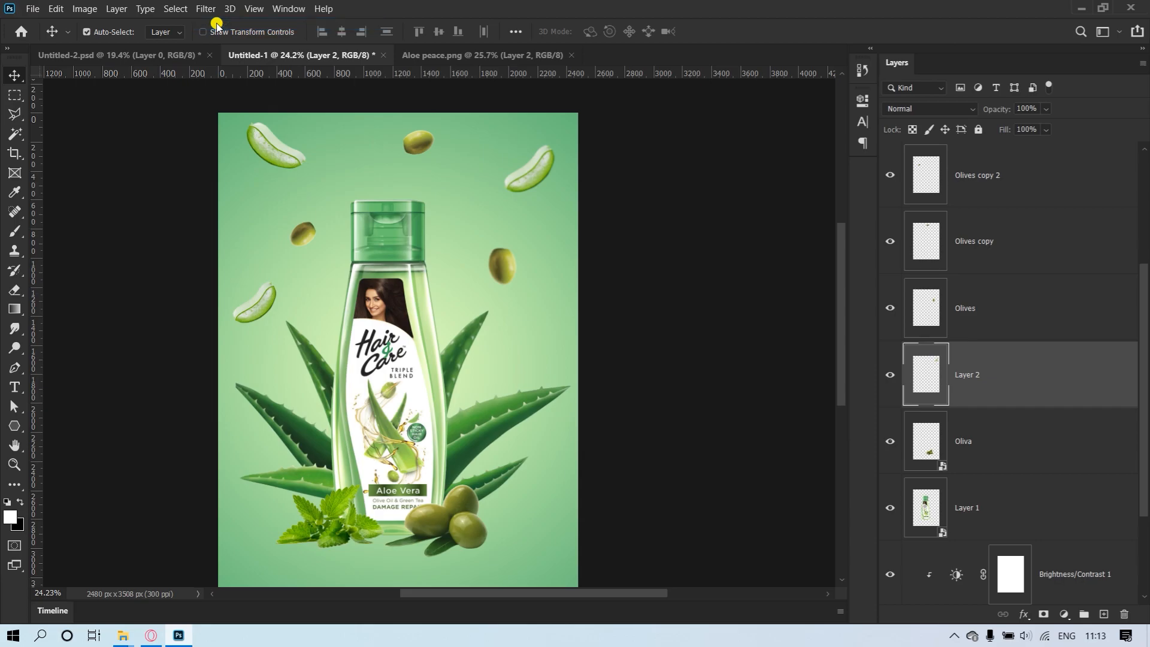
pyautogui.click(416, 147)
pyautogui.click(205, 8)
pyautogui.click(217, 23)
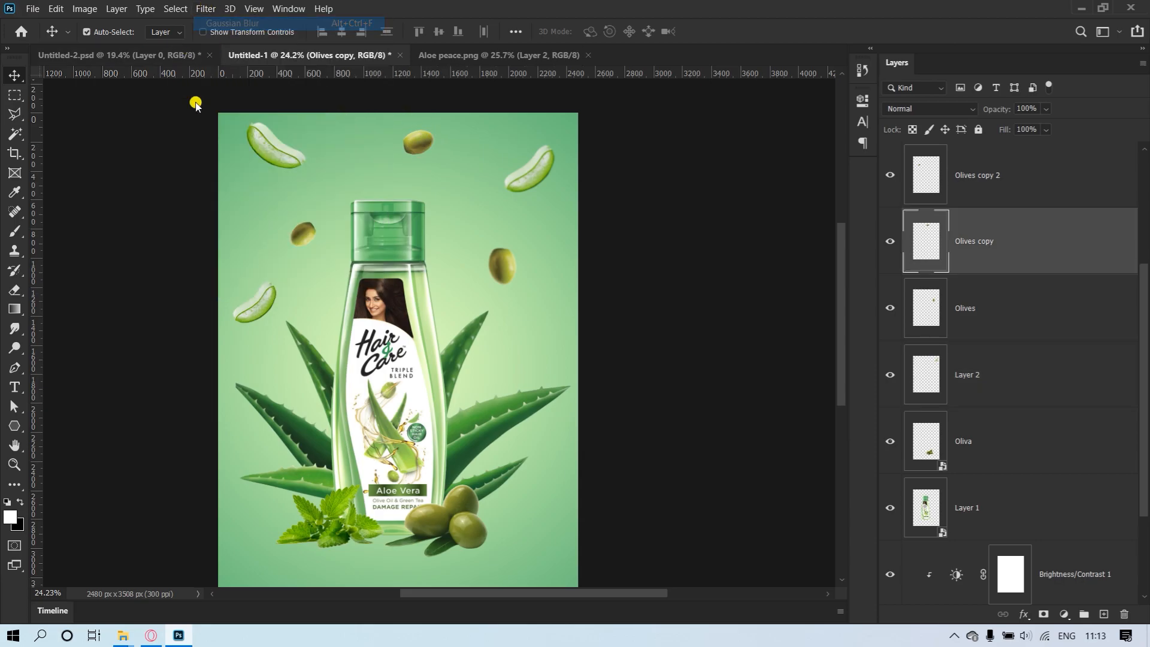
# - Reapply the last Gaussian Blur to the upper-left aloe slice, the left olive and the aloe slice left of the bottle
pyautogui.click(263, 145)
pyautogui.click(206, 9)
pyautogui.click(209, 24)
pyautogui.click(307, 232)
pyautogui.click(206, 10)
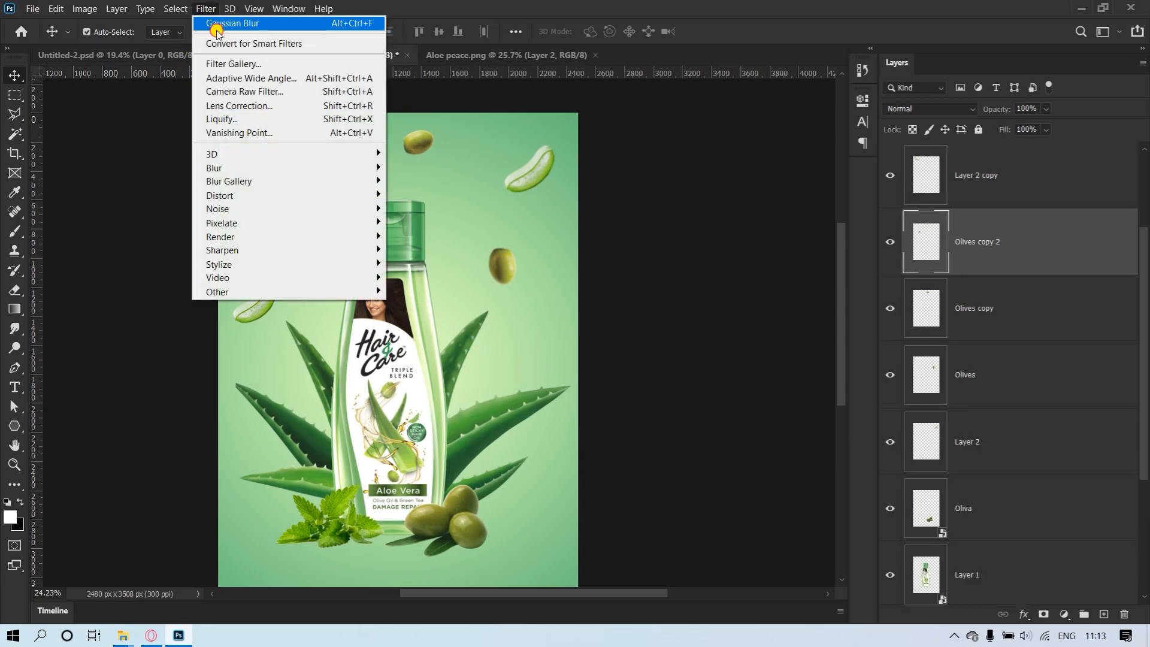
pyautogui.click(214, 26)
pyautogui.click(263, 300)
pyautogui.click(206, 10)
pyautogui.click(216, 23)
pyautogui.click(655, 192)
# - Add a Hue/Saturation adjustment clipped to the mint leaves layer 2 and set its hue to +5
pyautogui.scroll(-3, 659, 192)
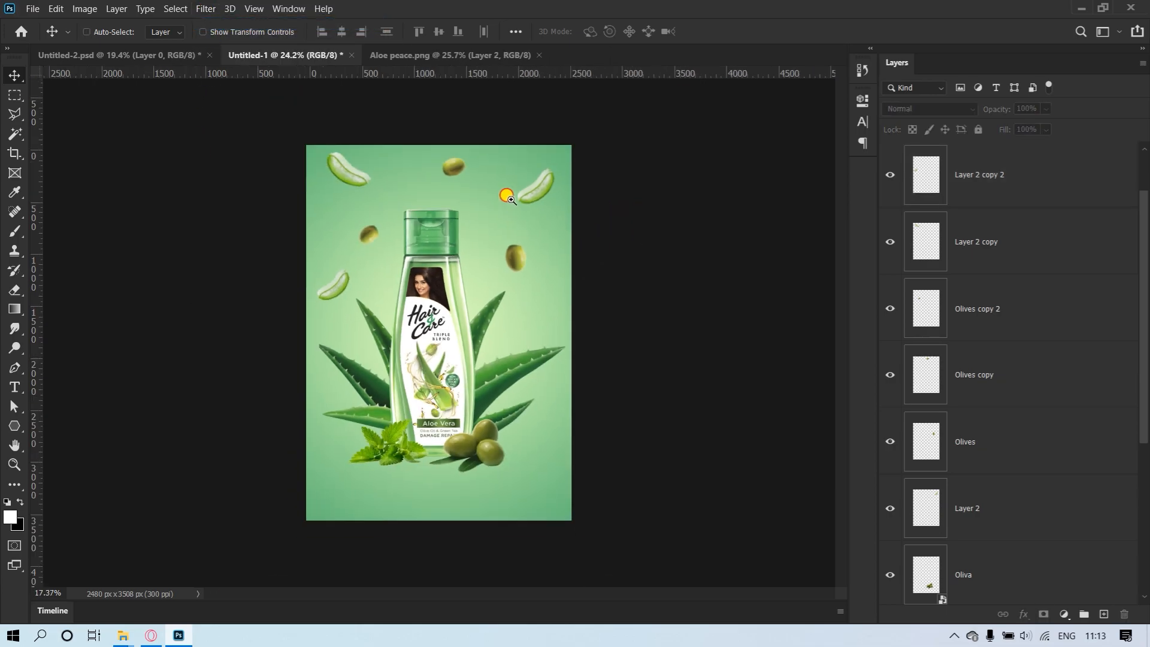
pyautogui.scroll(5, 462, 487)
pyautogui.click(529, 437)
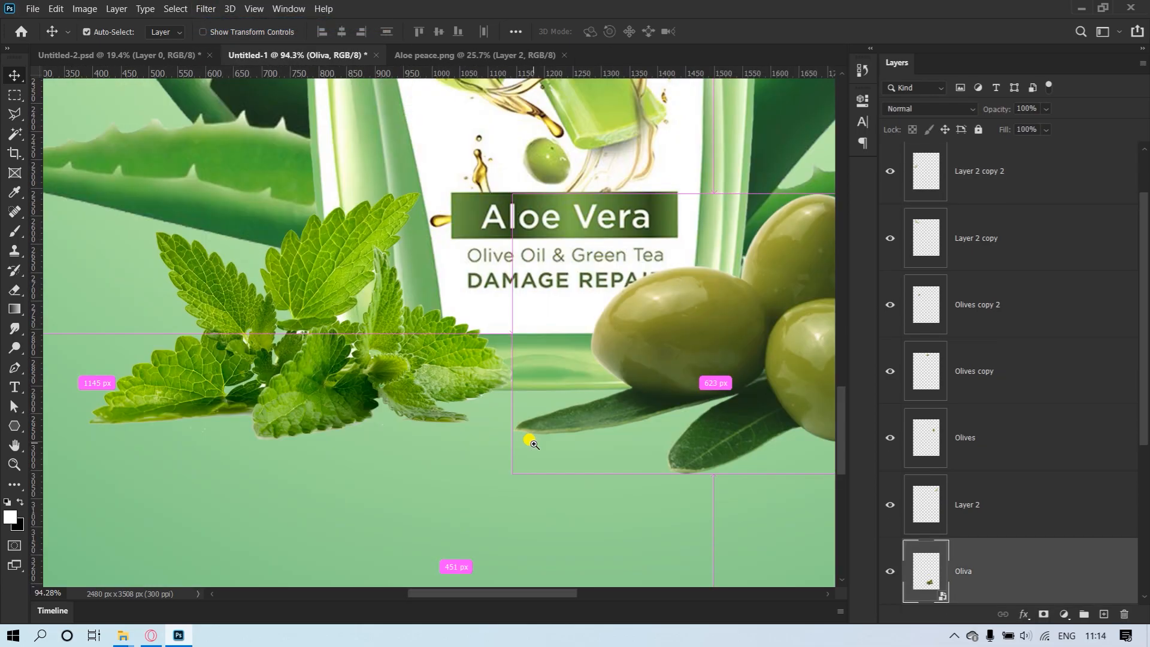
pyautogui.scroll(-2, 455, 355)
pyautogui.click(377, 368)
pyautogui.scroll(-2, 377, 368)
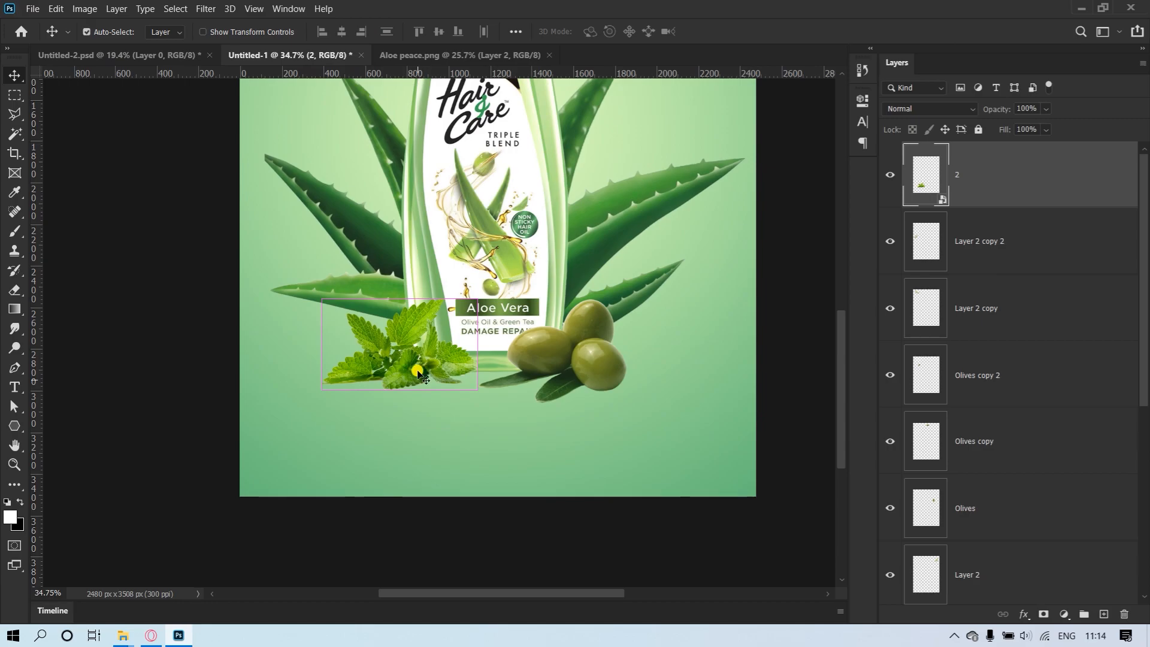
pyautogui.press('ctrl')
pyautogui.scroll(-2, 505, 242)
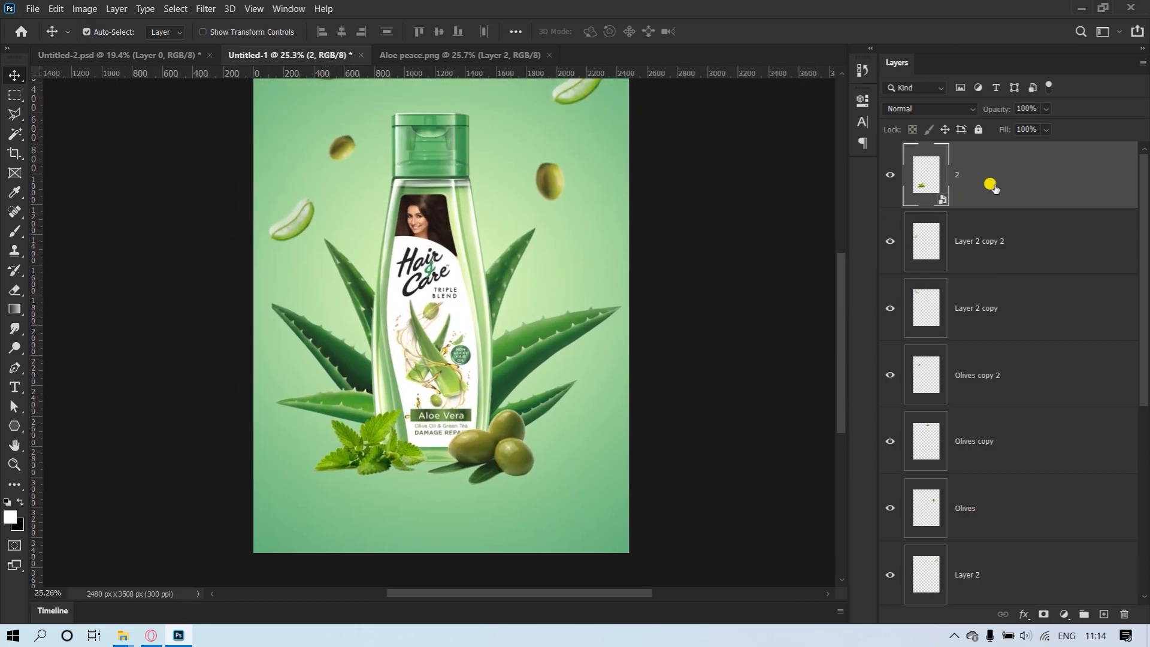
pyautogui.click(1064, 617)
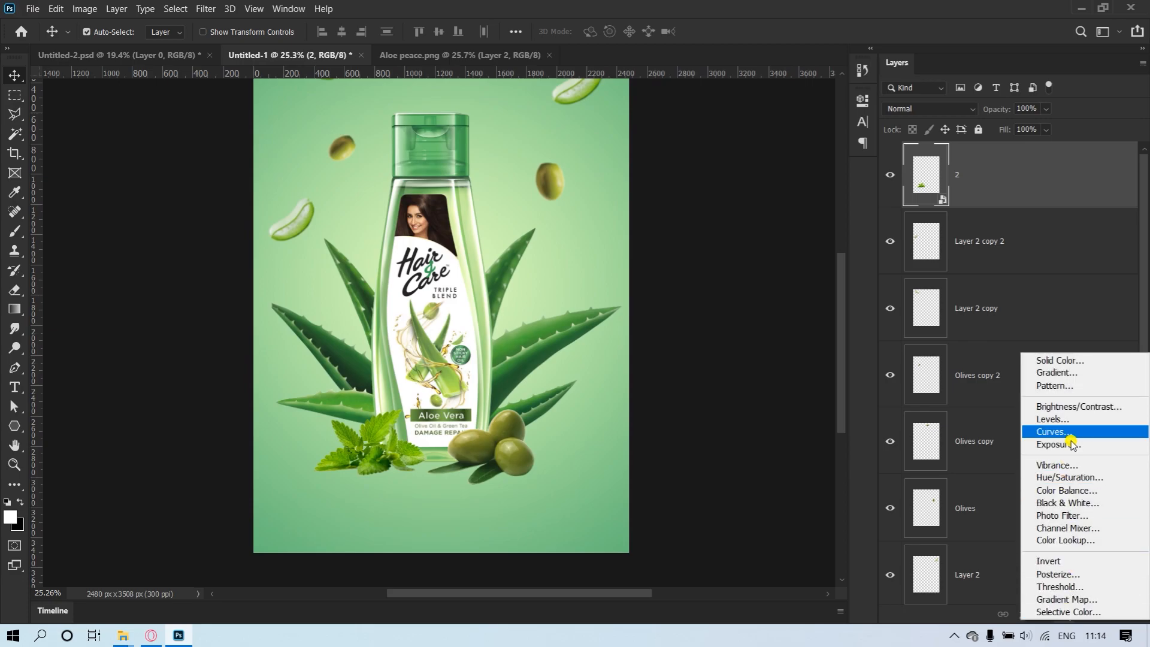
pyautogui.click(1016, 473)
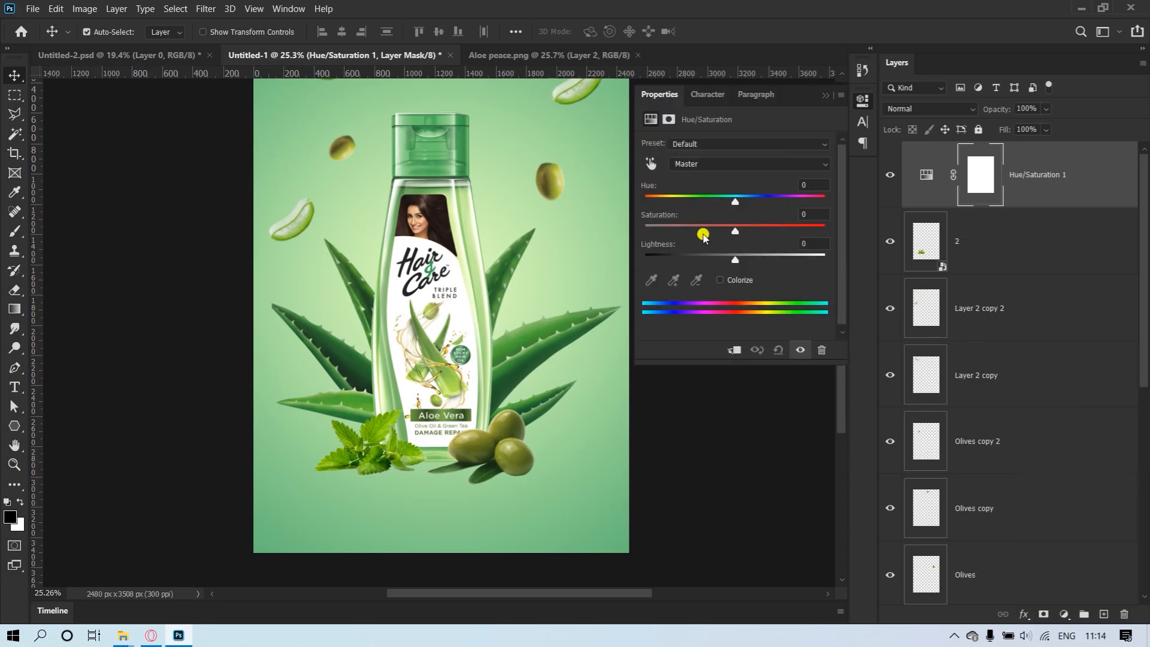
pyautogui.click(734, 351)
pyautogui.moveTo(737, 205)
pyautogui.mouseDown()
pyautogui.moveTo(724, 206)
pyautogui.moveTo(740, 208)
pyautogui.mouseUp()
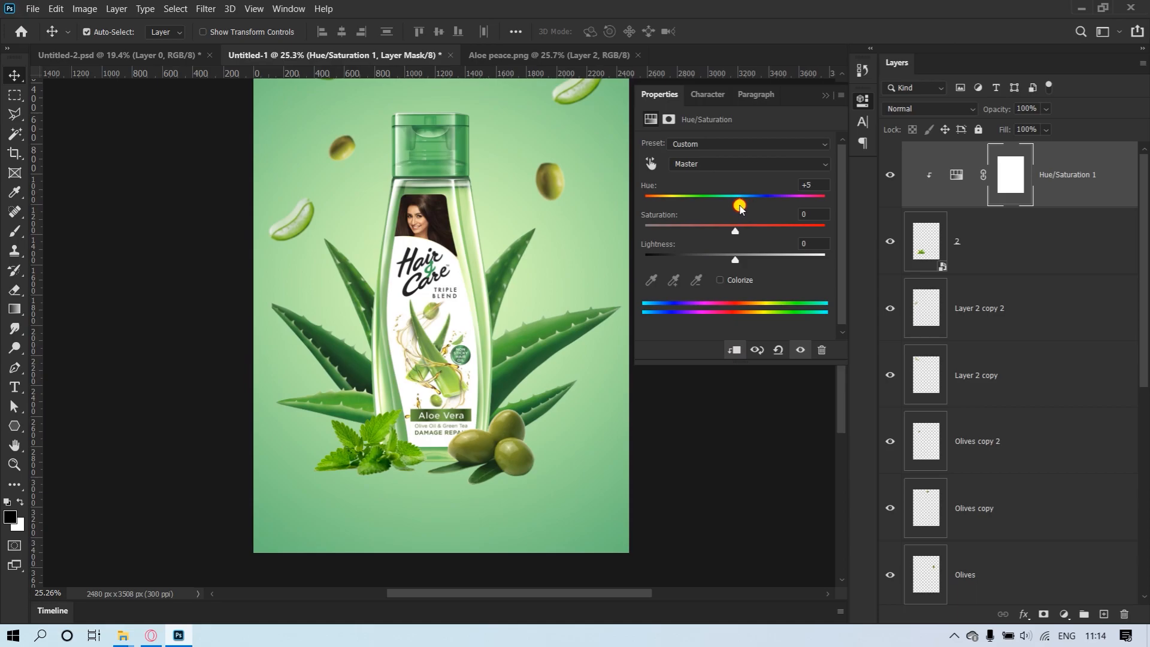
pyautogui.click(824, 96)
# - Examine the mint leaves' edges up close for white fringe and toggle layer 2's visibility to compare
pyautogui.moveTo(378, 463); pyautogui.dragTo(641, 483)
pyautogui.moveTo(713, 474)
pyautogui.mouseDown()
pyautogui.moveTo(775, 501)
pyautogui.moveTo(702, 464)
pyautogui.moveTo(694, 475)
pyautogui.mouseUp()
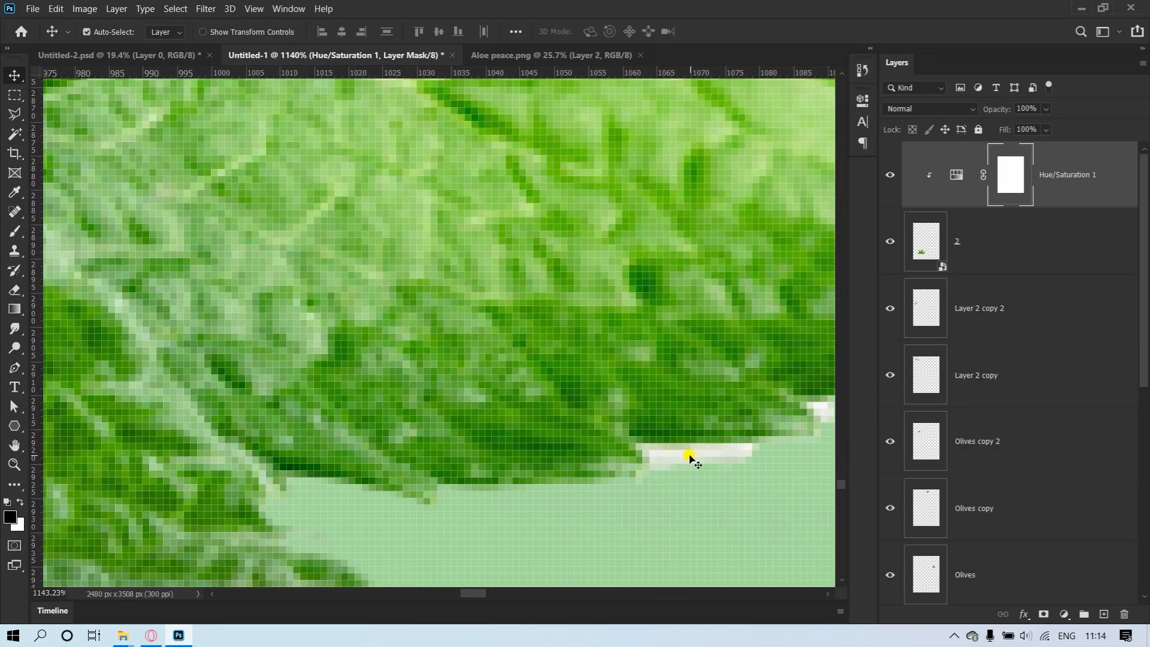
pyautogui.moveTo(648, 385); pyautogui.dragTo(581, 398)
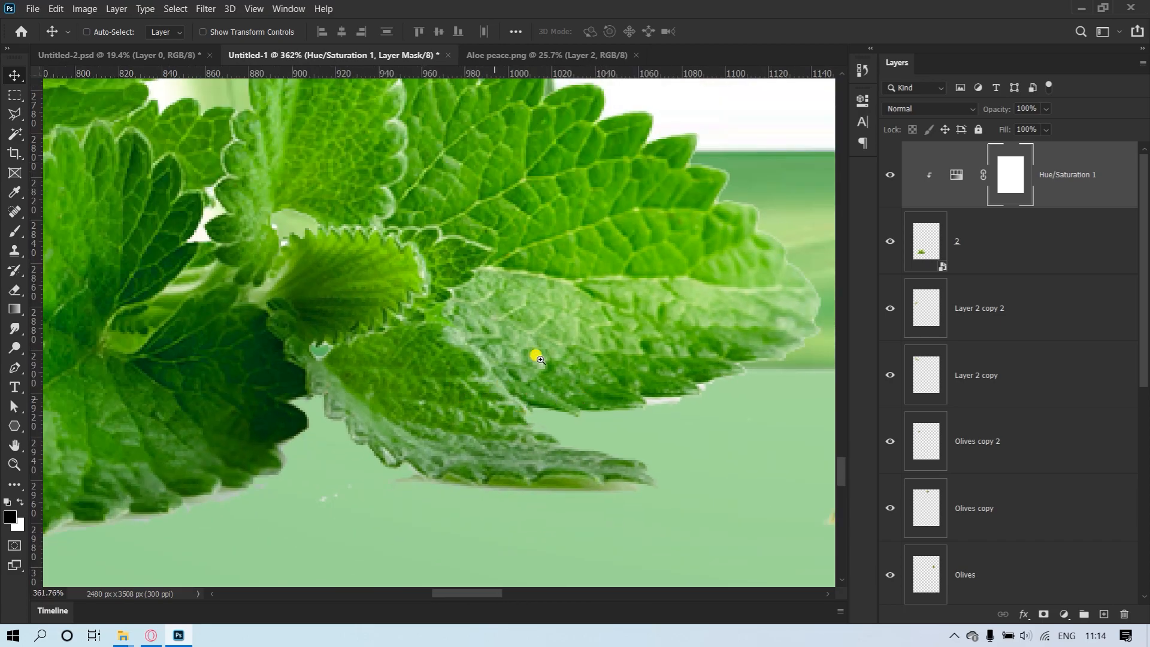
pyautogui.moveTo(519, 327); pyautogui.dragTo(466, 360)
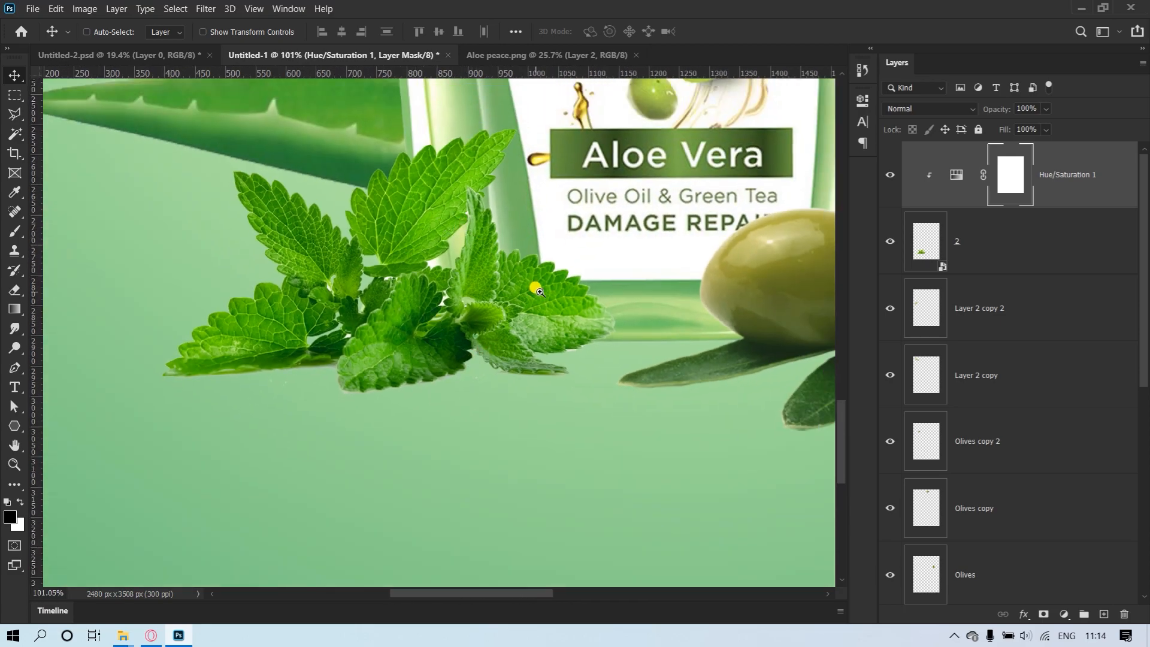
pyautogui.moveTo(569, 289); pyautogui.dragTo(530, 293)
pyautogui.click(982, 242)
pyautogui.click(891, 242)
pyautogui.click(891, 242)
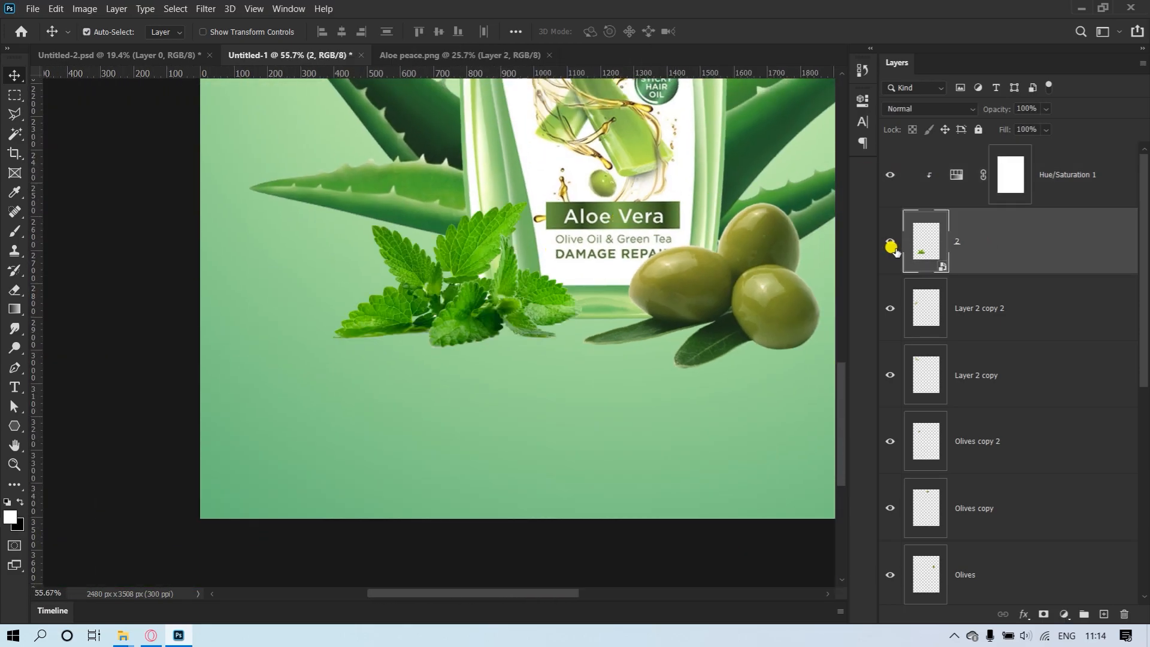
# - Select the pixels of the mint leaves layer 2 and contract the selection by 2 pixels
pyautogui.rightClick(922, 248)
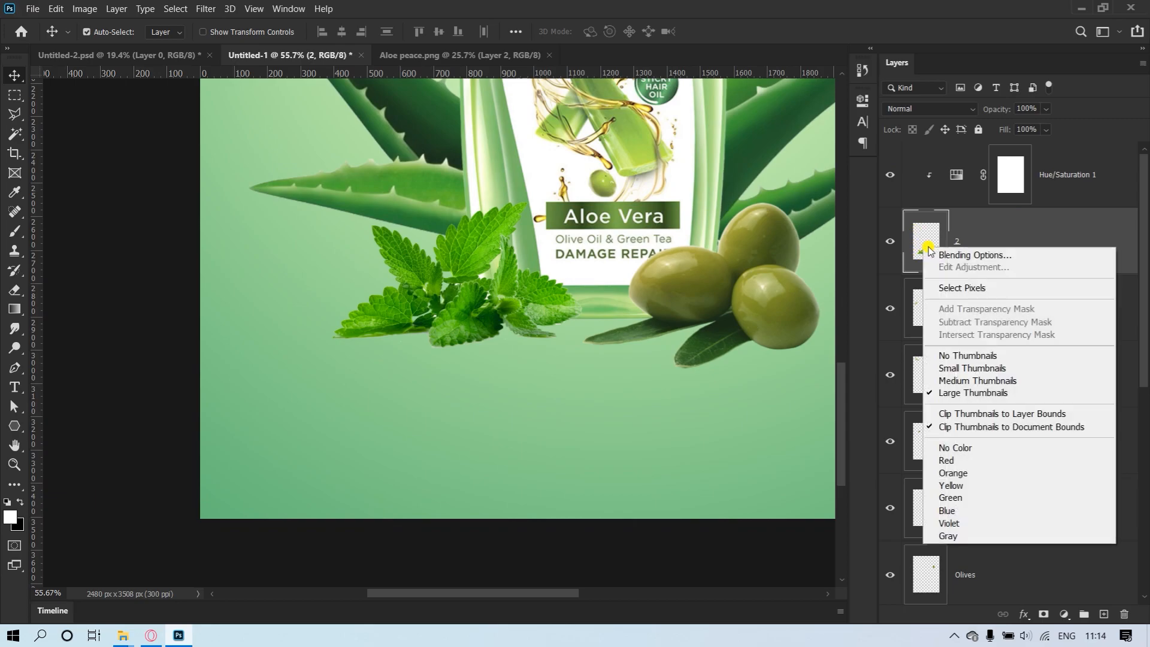
pyautogui.click(963, 288)
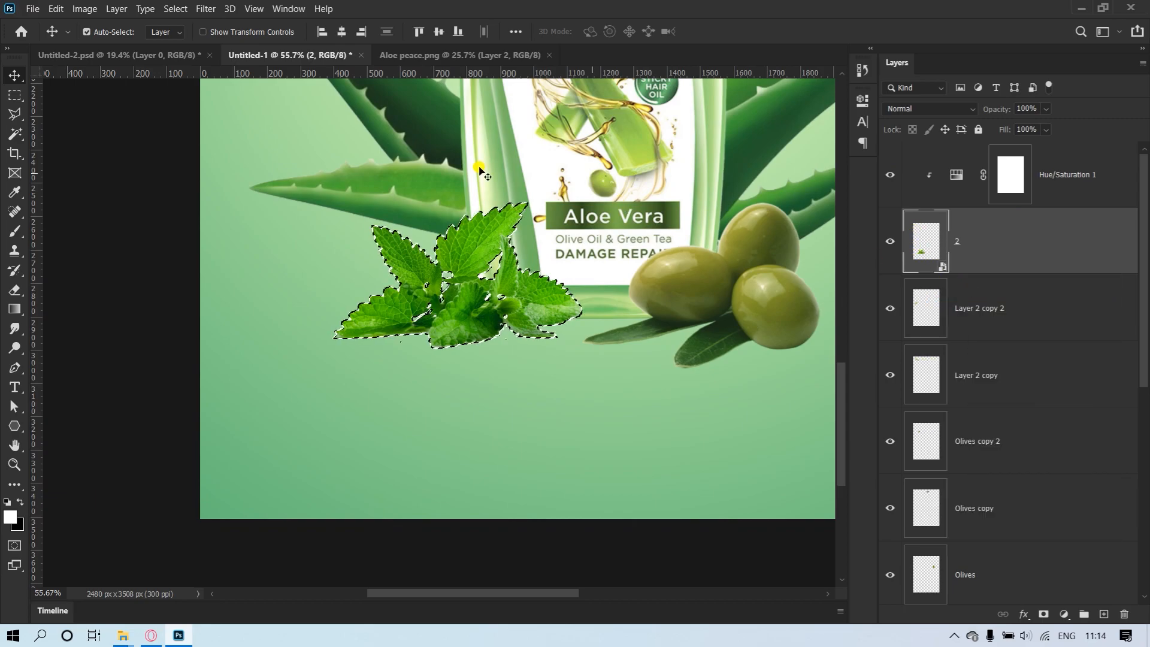
pyautogui.click(177, 8)
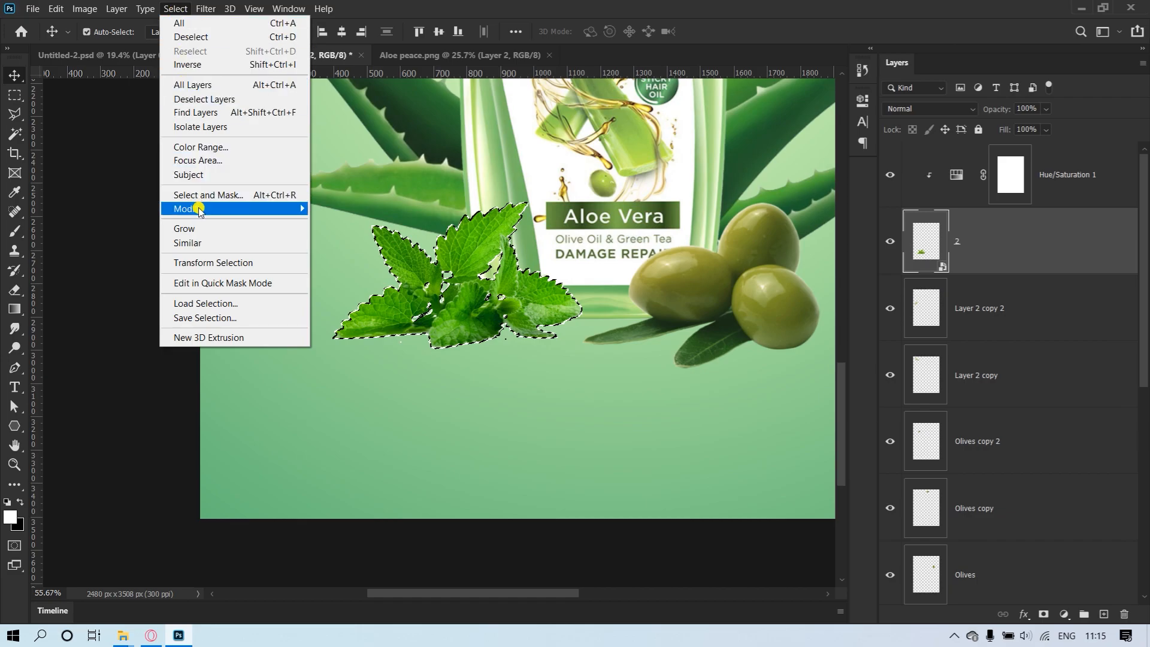
pyautogui.moveTo(200, 210)
pyautogui.click(368, 249)
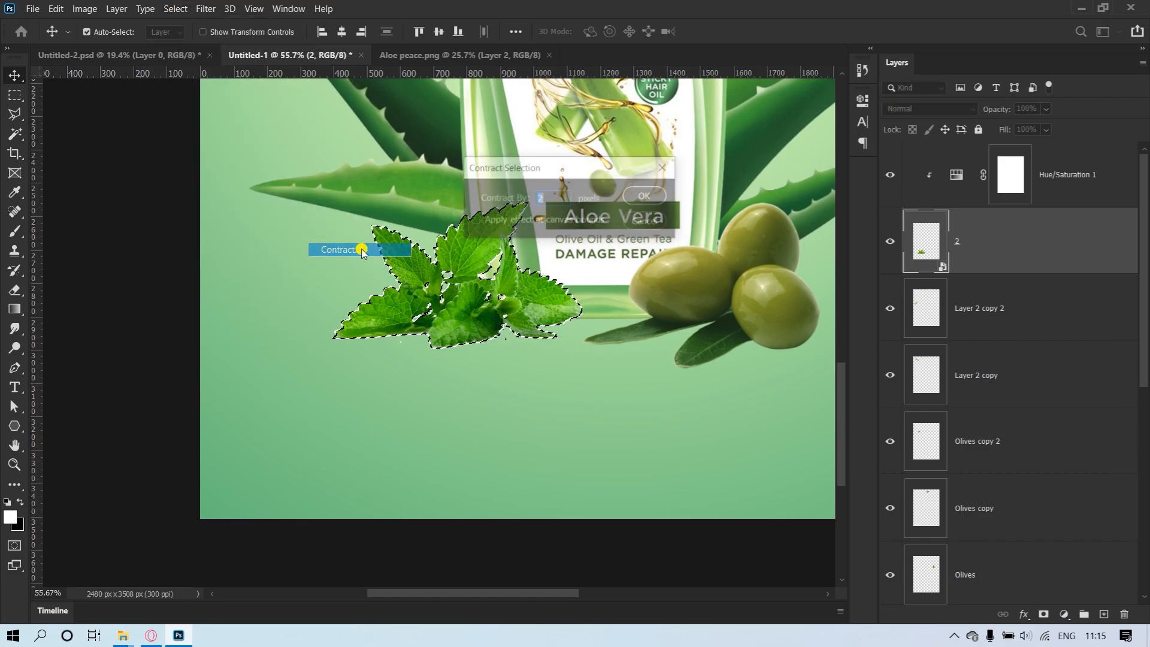
pyautogui.click(646, 196)
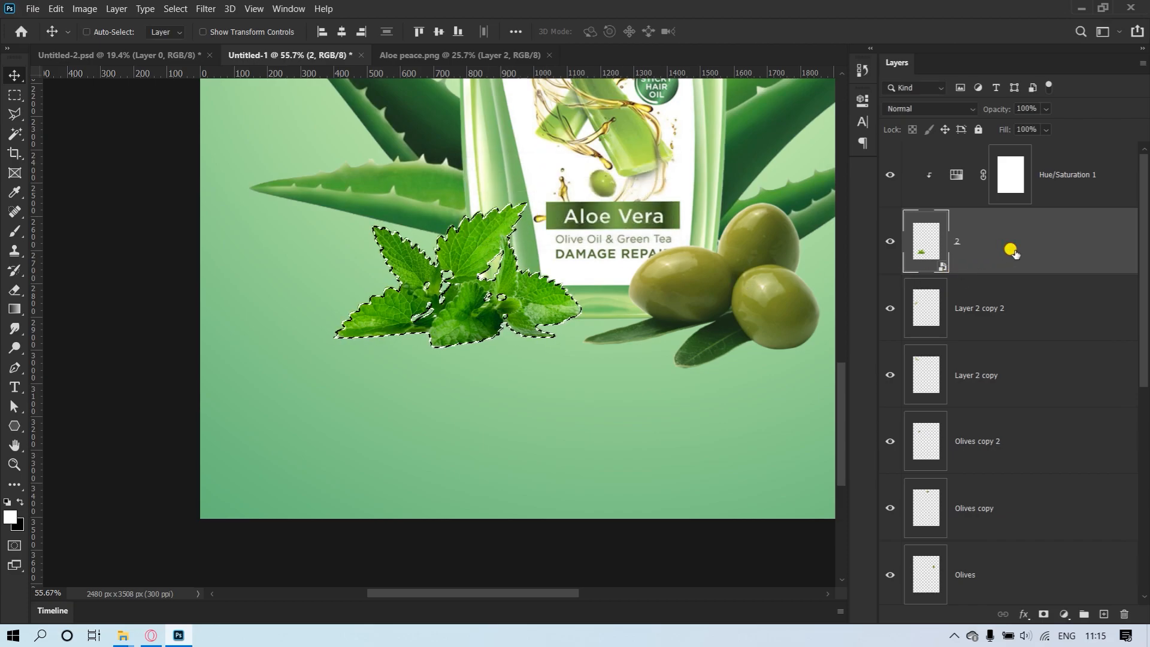
# - Copy the contracted mint selection to a new layer and delete the original layer 2
pyautogui.hotkey('ctrl', 'j')
pyautogui.click(1002, 313)
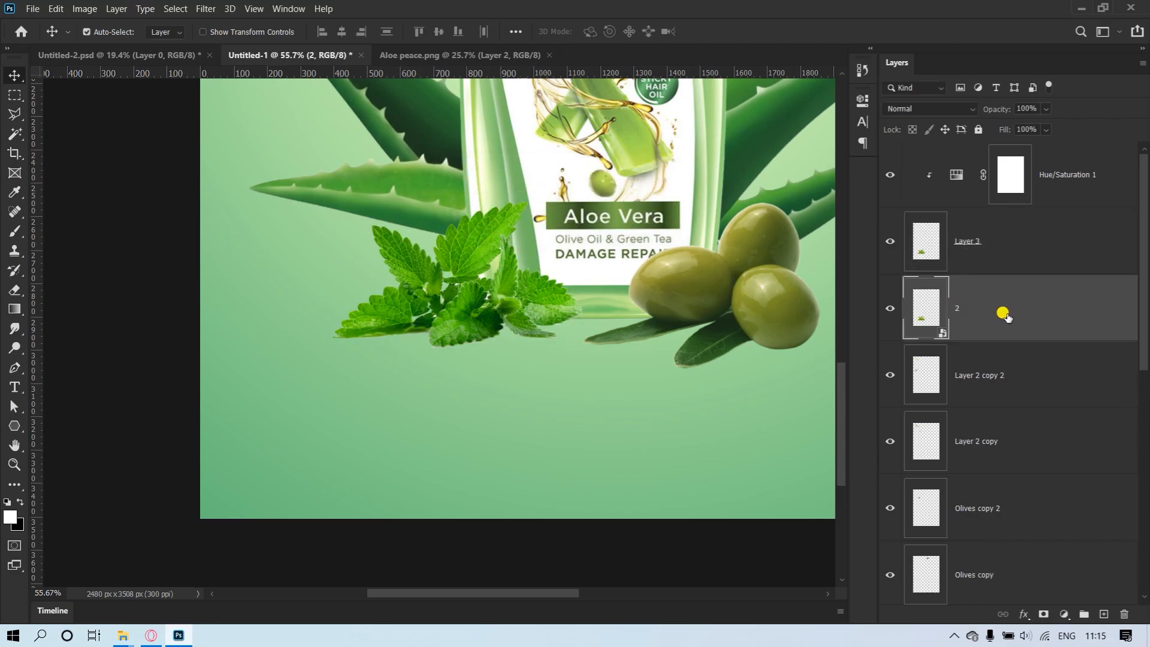
pyautogui.press('Delete')
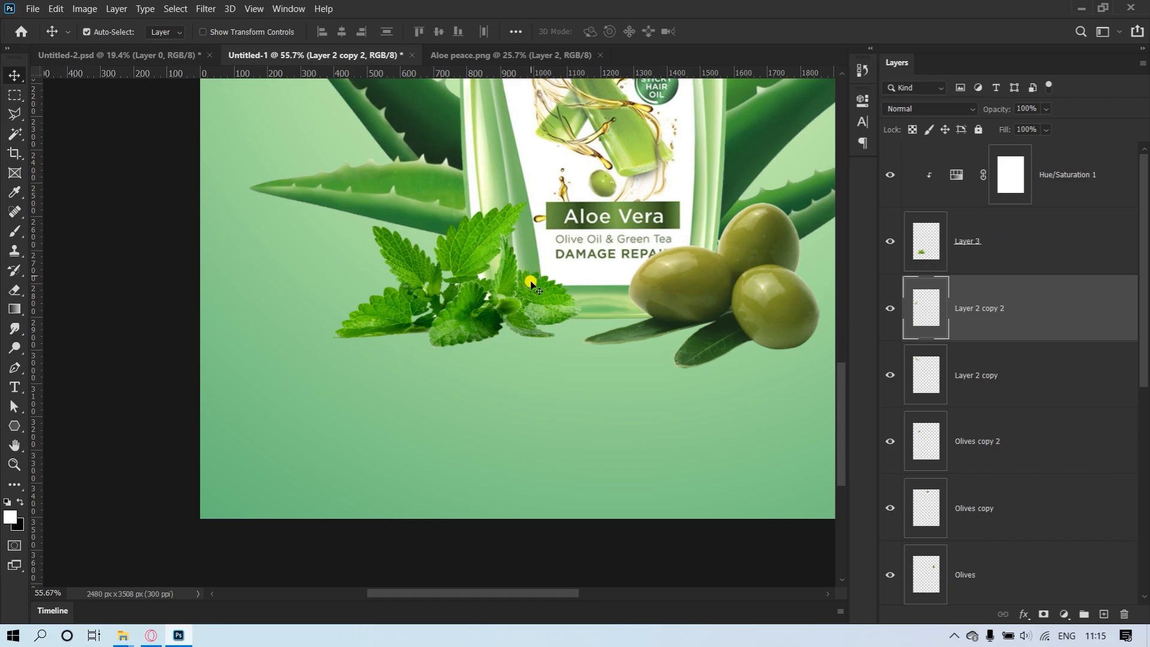
# - Inspect the trimmed edges of the mint leaves up close and review the whole poster
pyautogui.scroll(10, 532, 282)
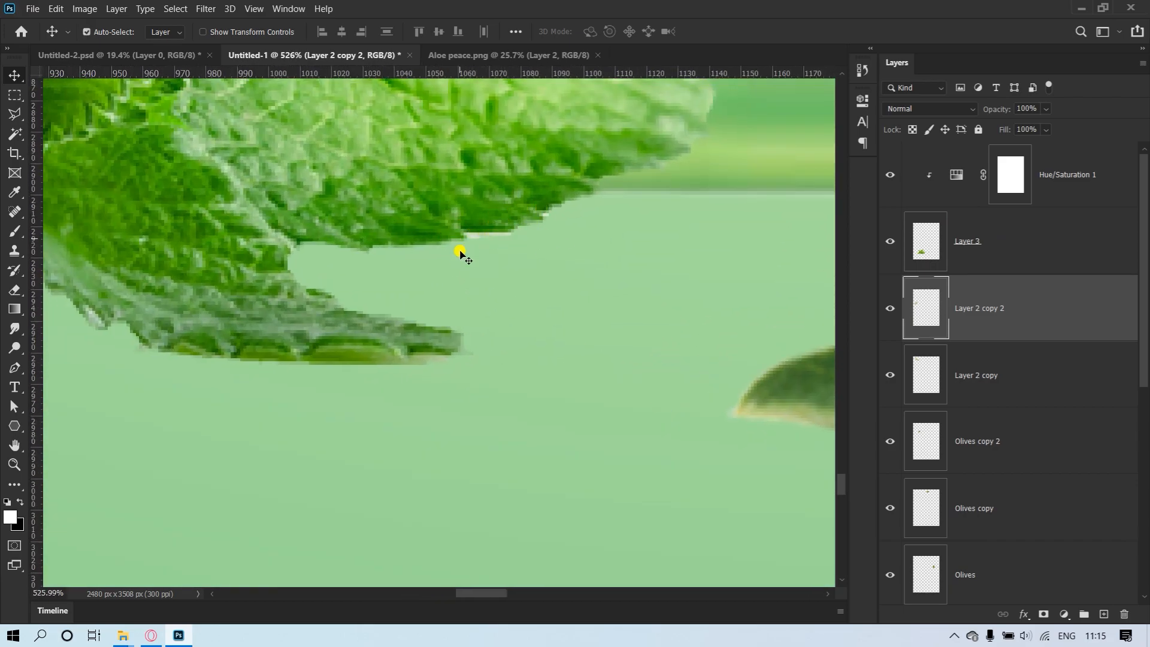
pyautogui.scroll(-10, 527, 232)
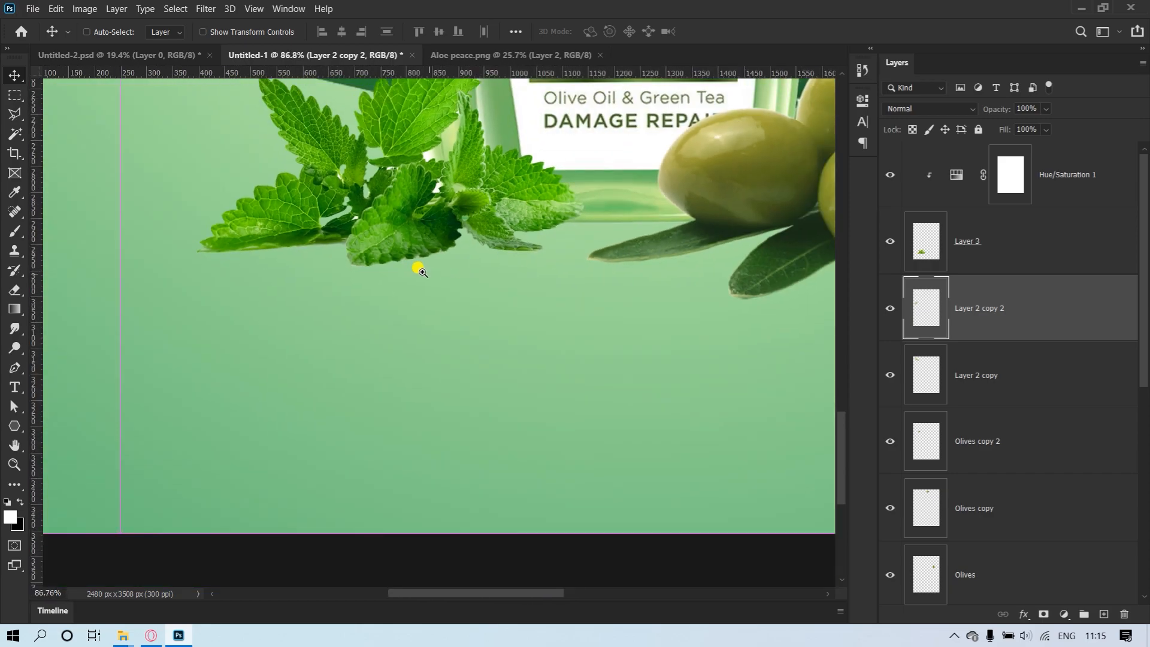
pyautogui.moveTo(498, 232); pyautogui.dragTo(451, 264)
pyautogui.moveTo(484, 183); pyautogui.dragTo(399, 385)
pyautogui.moveTo(475, 326); pyautogui.dragTo(434, 343)
pyautogui.moveTo(531, 277); pyautogui.dragTo(505, 286)
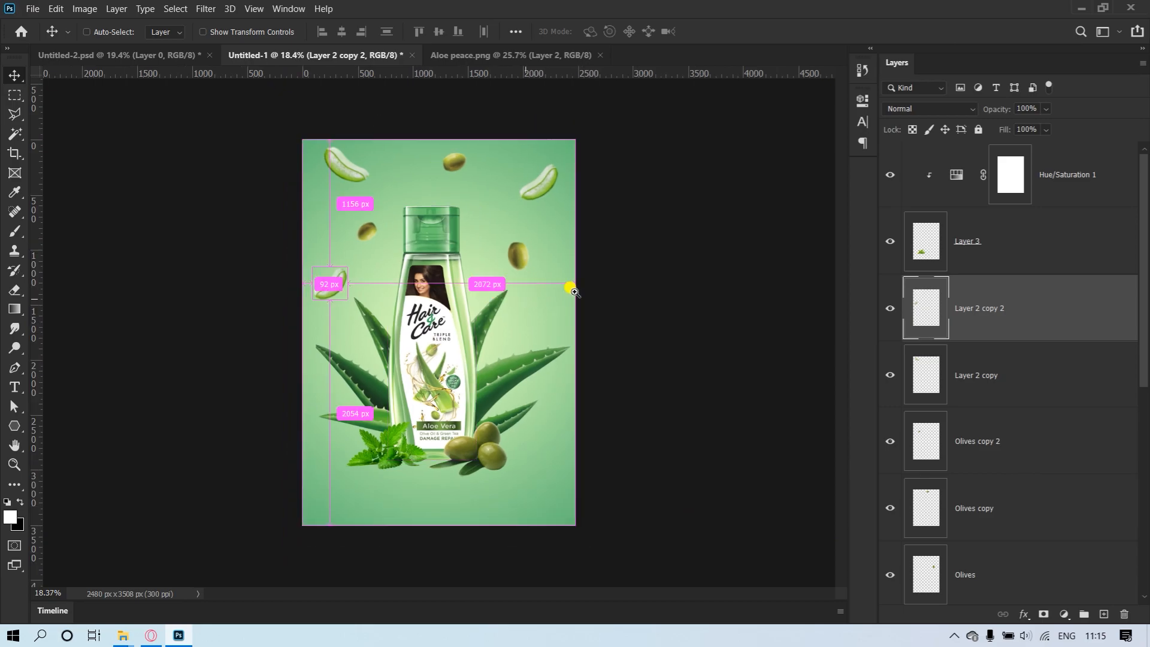
# - Add a new empty layer directly above the bg layer for the shadows at the bottle's base
pyautogui.keyDown('ctrl'); pyautogui.click(651, 296); pyautogui.keyUp('ctrl')
pyautogui.moveTo(440, 496); pyautogui.dragTo(501, 521)
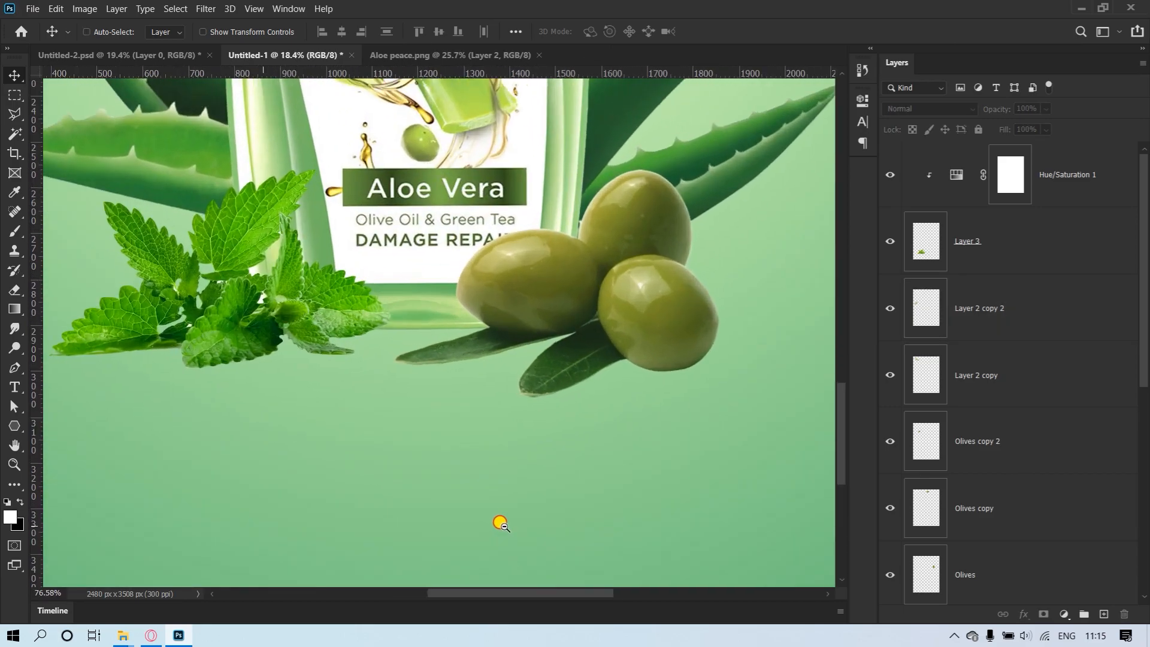
pyautogui.scroll(-6, 1086, 234)
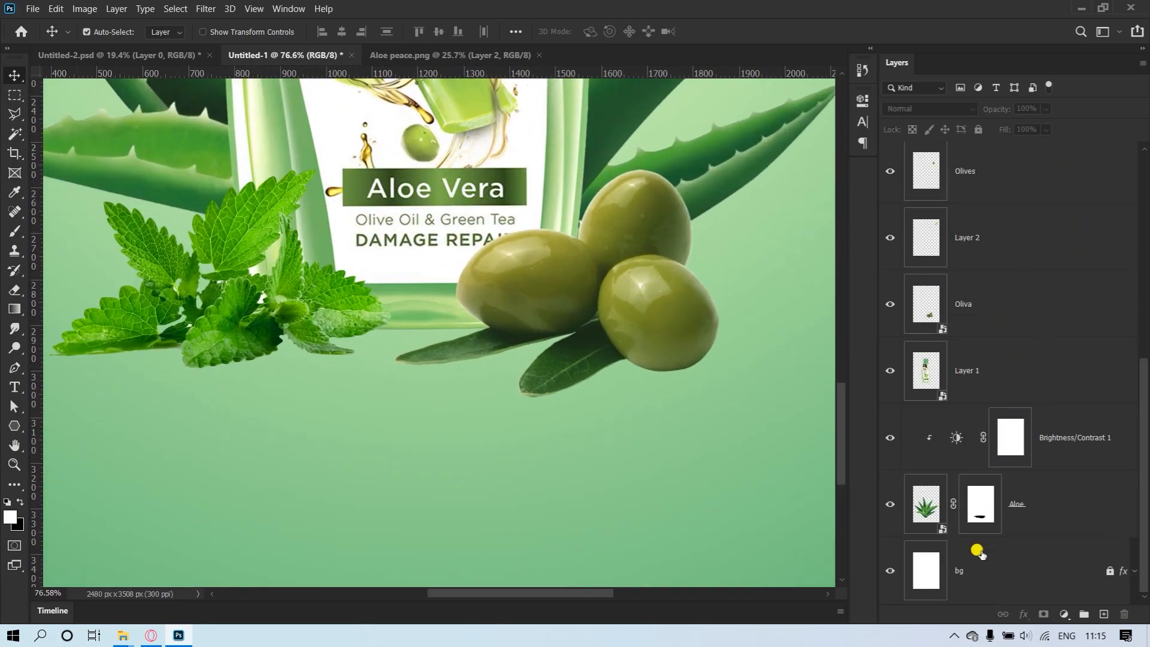
pyautogui.click(923, 579)
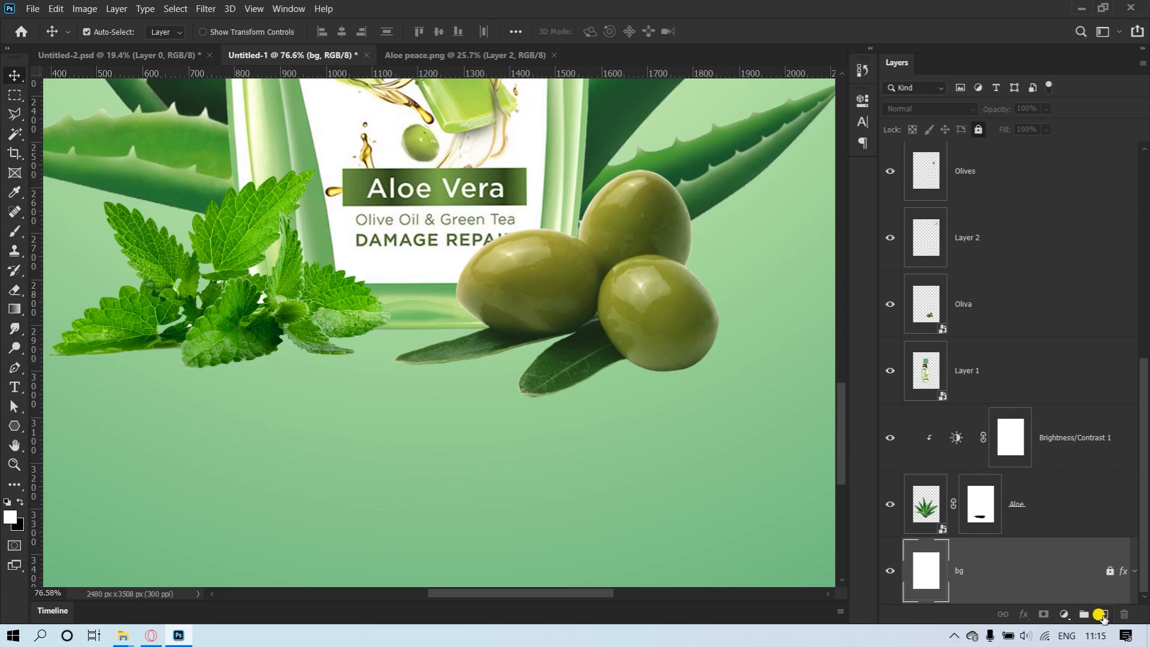
pyautogui.click(1104, 615)
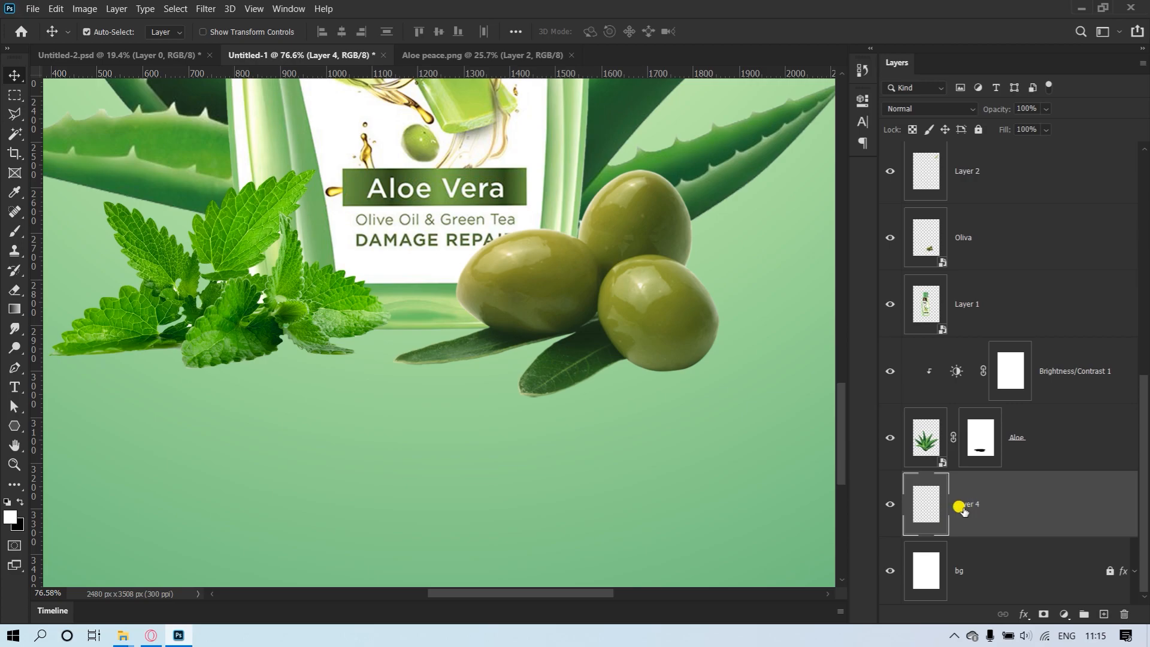
# - Paint one black dab below the mint leaves with a soft round 83 px brush at 0% hardness
pyautogui.click(15, 232)
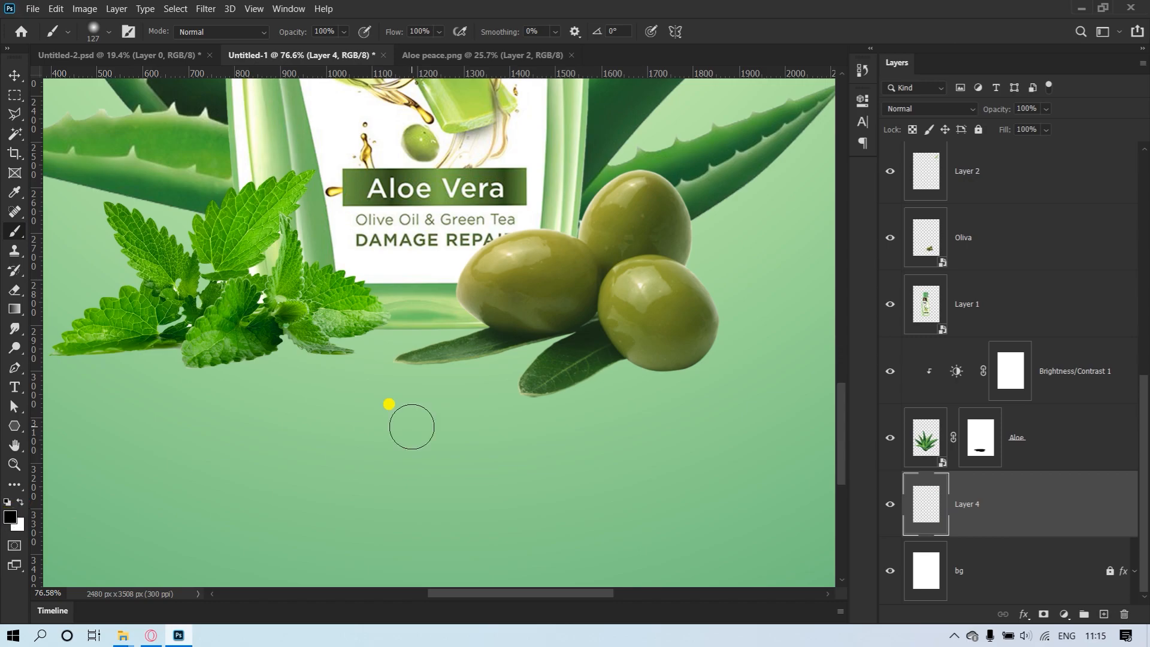
pyautogui.rightClick(389, 405)
pyautogui.moveTo(502, 452); pyautogui.dragTo(439, 456)
pyautogui.moveTo(541, 420); pyautogui.dragTo(529, 418)
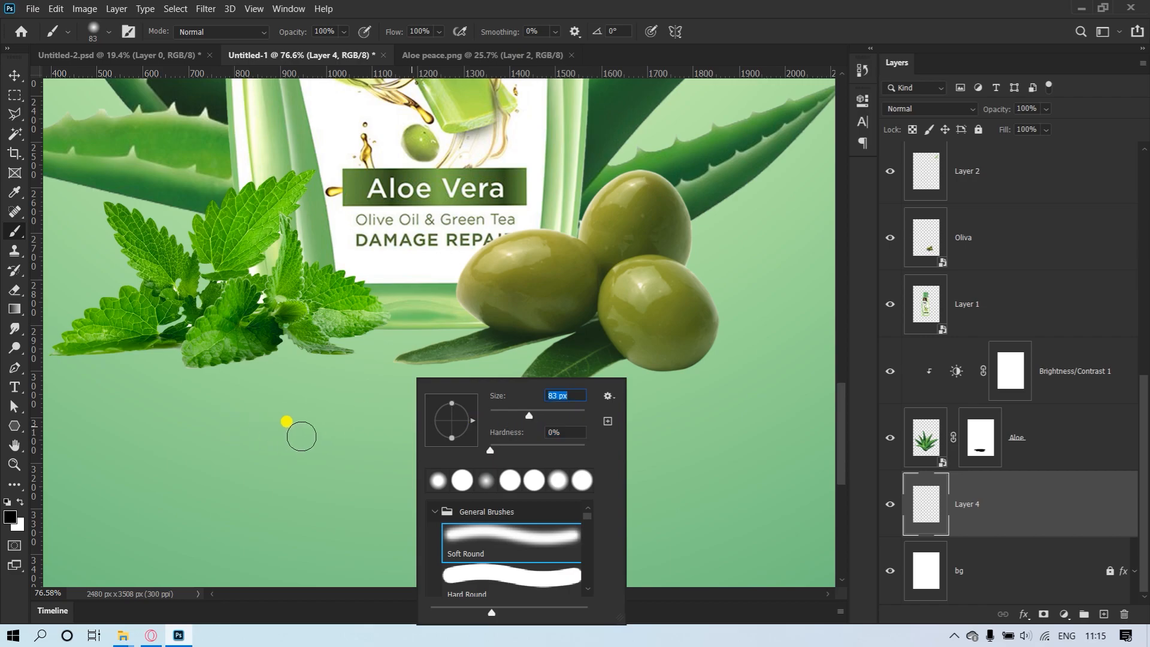
pyautogui.click(300, 437)
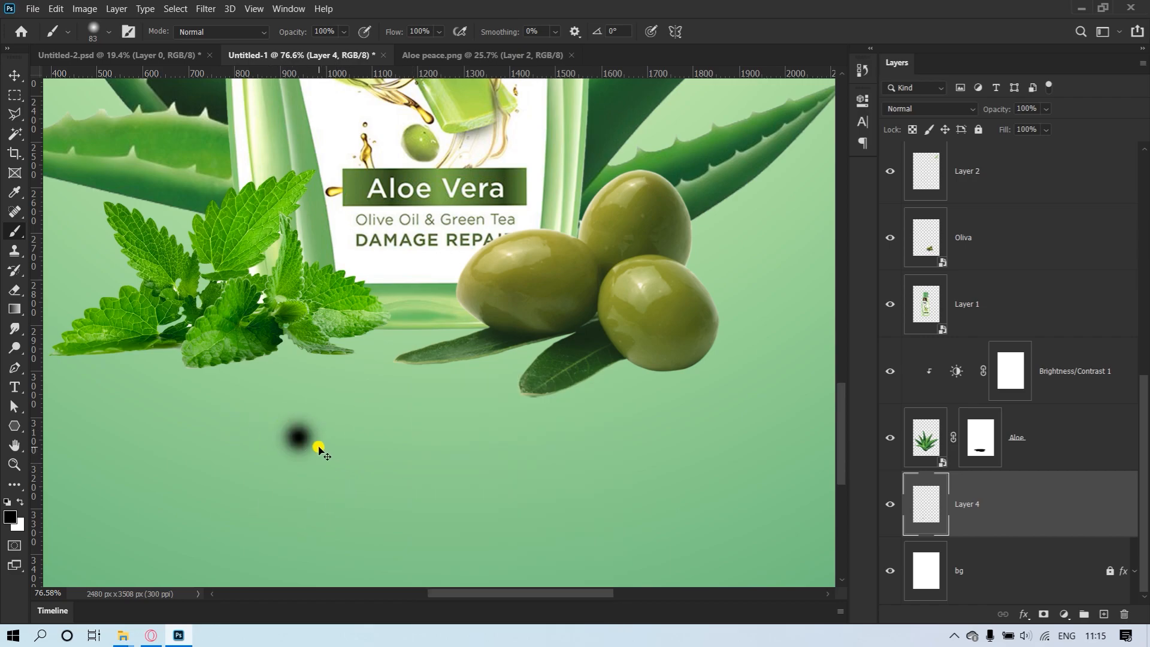
# - Stretch the black dab horizontally and flatten it into a wide, thin shadow
pyautogui.hotkey('ctrl', 't')
pyautogui.moveTo(328, 431); pyautogui.dragTo(643, 434)
pyautogui.moveTo(459, 465); pyautogui.dragTo(418, 437)
pyautogui.moveTo(505, 407); pyautogui.dragTo(494, 408)
pyautogui.moveTo(475, 411); pyautogui.dragTo(492, 412)
pyautogui.moveTo(421, 387); pyautogui.dragTo(421, 390)
pyautogui.click(742, 31)
# - Move the flat shadow beneath the front olive so that it extends out to the olive's right
pyautogui.hotkey('ctrl', '0')
pyautogui.moveTo(503, 487); pyautogui.dragTo(562, 498)
pyautogui.press('v')
pyautogui.moveTo(650, 489); pyautogui.dragTo(671, 470)
pyautogui.moveTo(572, 435); pyautogui.dragTo(521, 465)
pyautogui.moveTo(629, 530); pyautogui.dragTo(611, 535)
pyautogui.moveTo(623, 524); pyautogui.dragTo(540, 514)
pyautogui.moveTo(468, 530); pyautogui.dragTo(542, 534)
# - Duplicate the olive shadow, scale it to about 26.5% width and 38.9% height, and place it under the front olive leaf's tip
pyautogui.moveTo(693, 429); pyautogui.dragTo(509, 524)
pyautogui.hotkey('ctrl', 't')
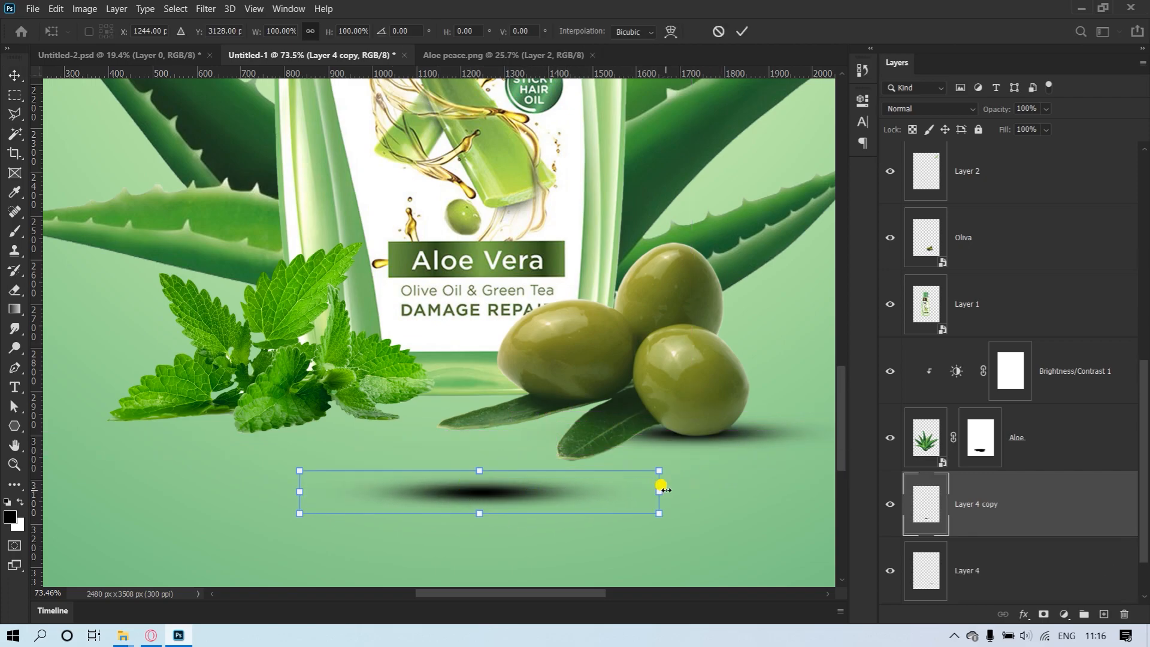
pyautogui.moveTo(660, 490); pyautogui.dragTo(345, 482)
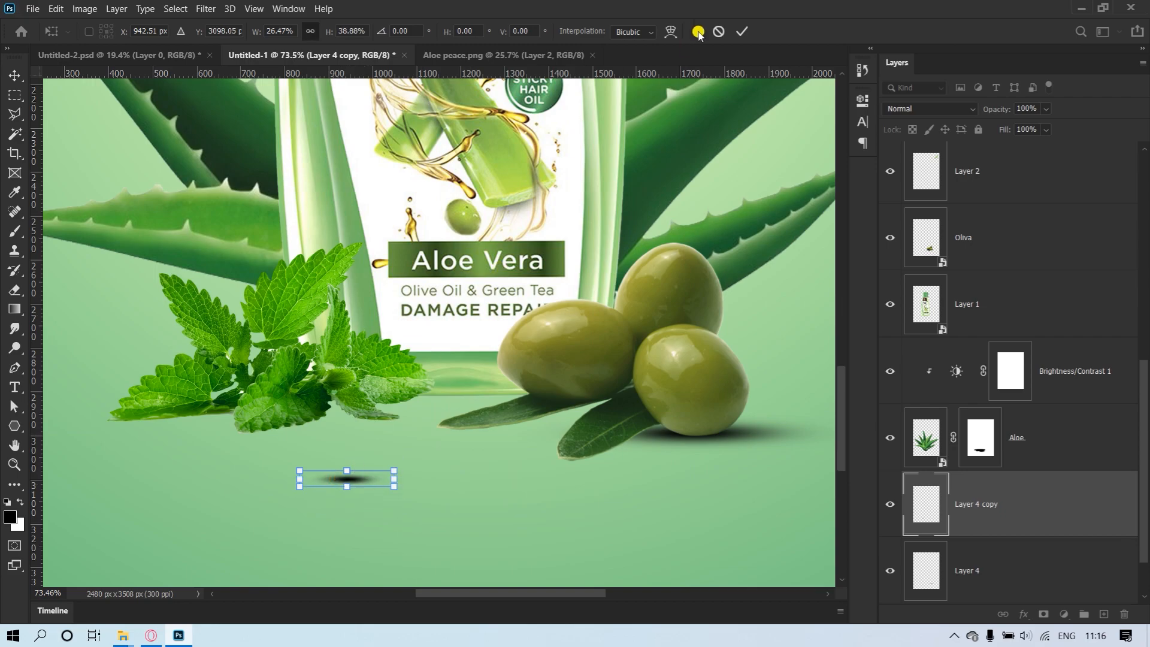
pyautogui.click(736, 34)
pyautogui.moveTo(447, 464); pyautogui.dragTo(632, 450)
# - Duplicate the small leaf shadow and position the copy beneath the tip of the other olive leaf
pyautogui.scroll(6, 635, 461)
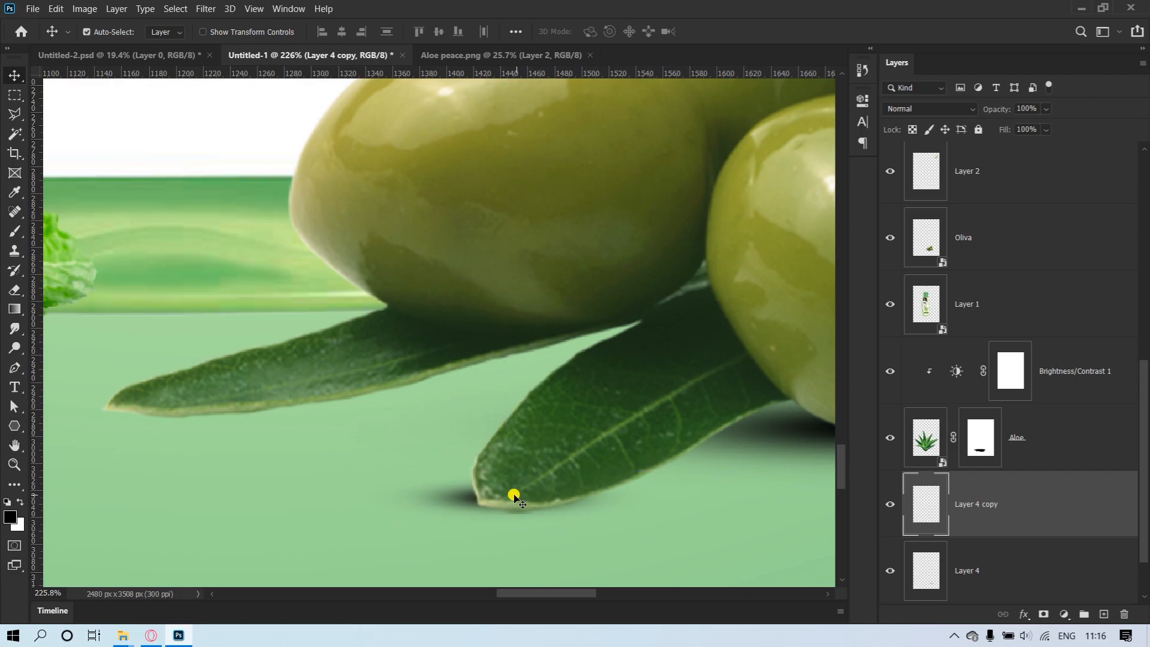
pyautogui.press('ctrl')
pyautogui.moveTo(575, 527); pyautogui.dragTo(246, 437)
pyautogui.moveTo(392, 408)
pyautogui.mouseDown()
pyautogui.moveTo(298, 414)
pyautogui.moveTo(388, 417)
pyautogui.mouseUp()
pyautogui.moveTo(375, 421); pyautogui.dragTo(375, 426)
pyautogui.moveTo(516, 459); pyautogui.dragTo(432, 480)
# - Select the large olive shadow, Layer 4, and lower its opacity to 68%
pyautogui.moveTo(640, 443); pyautogui.dragTo(717, 437)
pyautogui.keyDown('ctrl'); pyautogui.click(691, 434); pyautogui.keyUp('ctrl')
pyautogui.moveTo(621, 518); pyautogui.dragTo(628, 514)
pyautogui.moveTo(631, 428); pyautogui.dragTo(588, 454)
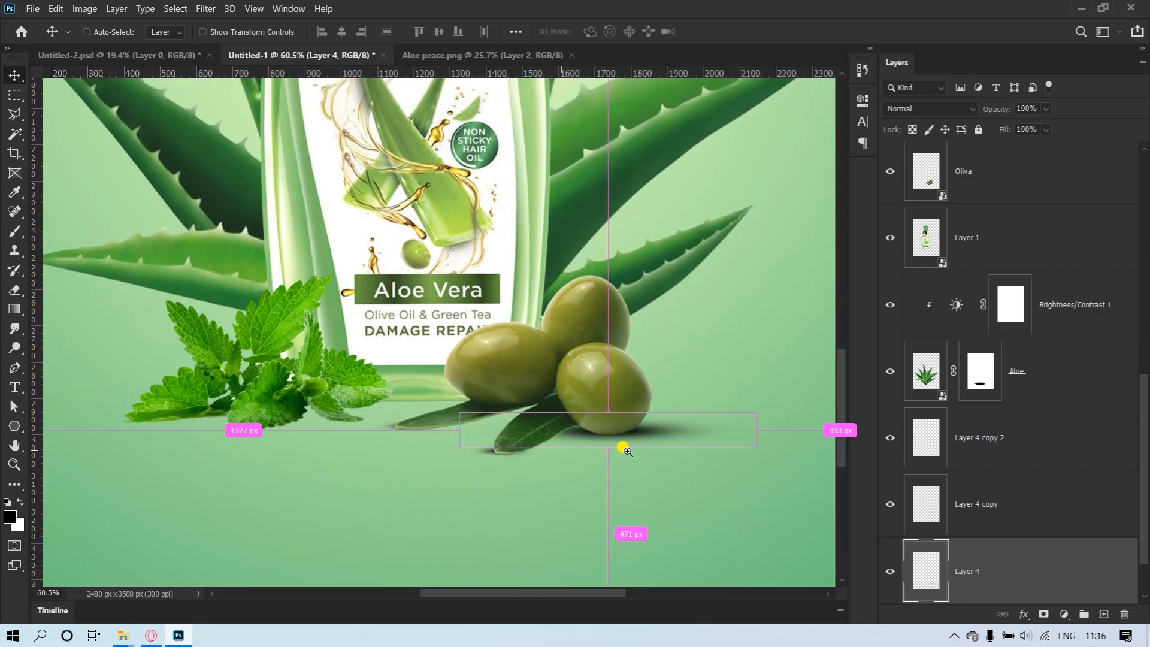
pyautogui.moveTo(997, 110); pyautogui.dragTo(974, 120)
# - Duplicate a small shadow from the olive leaves and place it beneath the left end of the mint leaves
pyautogui.moveTo(626, 370); pyautogui.dragTo(573, 394)
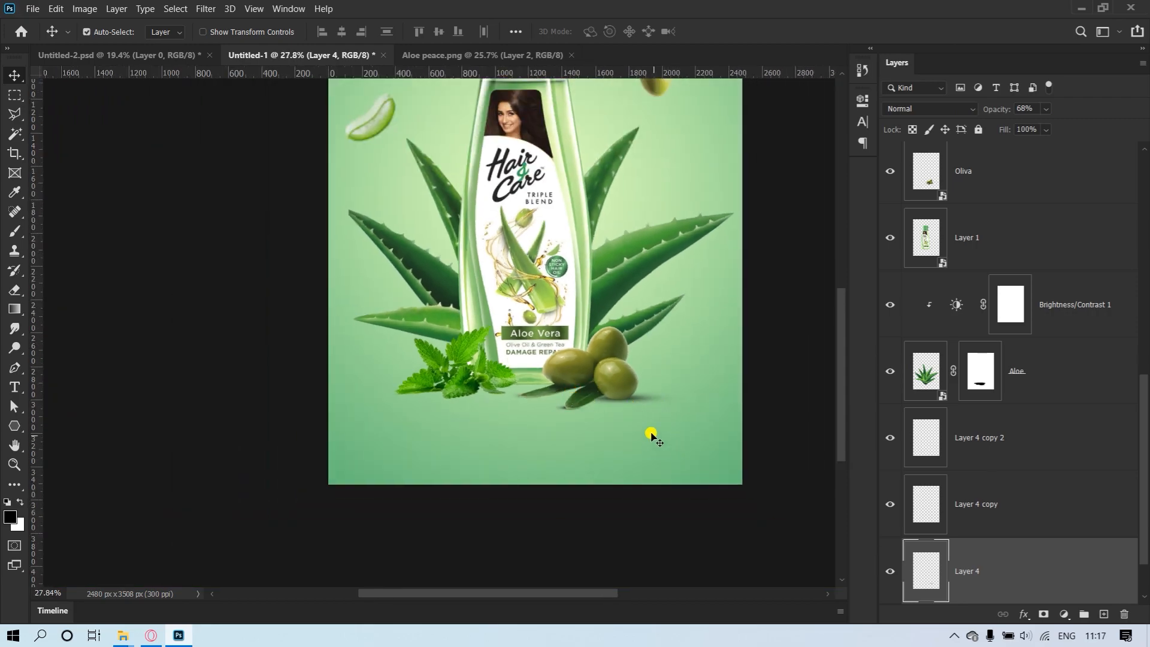
pyautogui.click(651, 437)
pyautogui.moveTo(651, 436); pyautogui.dragTo(719, 440)
pyautogui.moveTo(421, 464); pyautogui.dragTo(429, 412)
pyautogui.moveTo(510, 445); pyautogui.dragTo(544, 446)
pyautogui.click(808, 509)
pyautogui.moveTo(765, 530); pyautogui.dragTo(111, 494)
pyautogui.moveTo(193, 489); pyautogui.dragTo(340, 494)
pyautogui.moveTo(517, 523); pyautogui.dragTo(254, 489)
# - Duplicate the mint shadow, transform the copy and position it under the right side of the mint leaves
pyautogui.moveTo(145, 443); pyautogui.dragTo(444, 449)
pyautogui.hotkey('ctrl', 't')
pyautogui.press('Return')
pyautogui.moveTo(487, 396); pyautogui.dragTo(439, 392)
pyautogui.moveTo(279, 511); pyautogui.dragTo(689, 509)
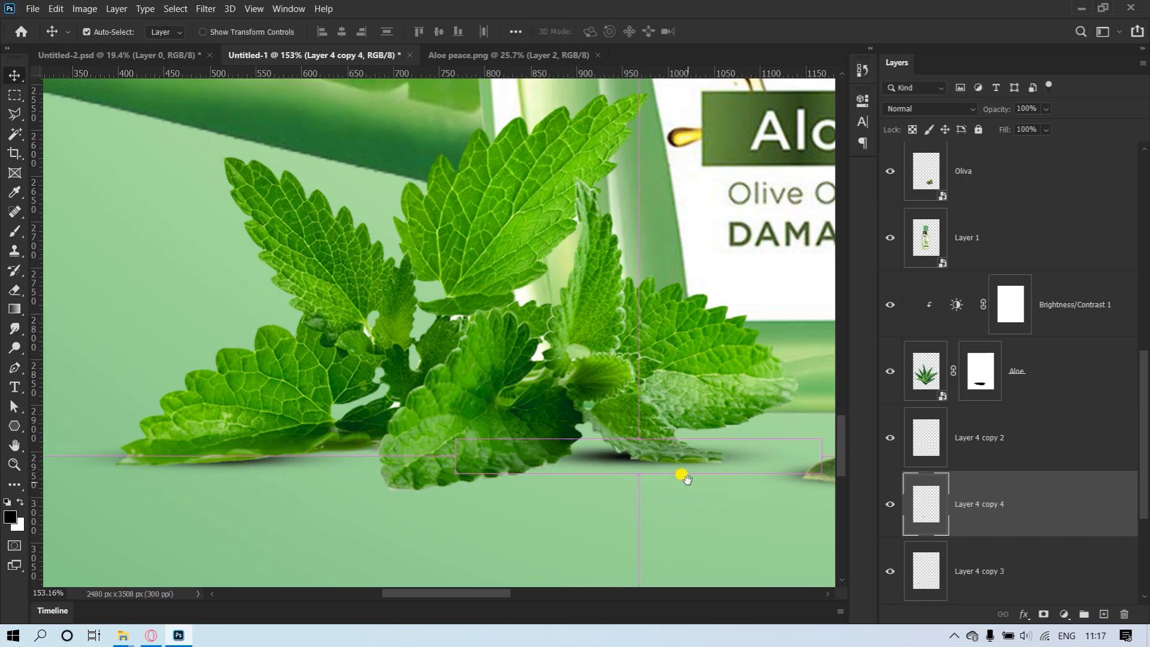
# - Duplicate the mint shadow again, resize it beneath the lowest mint leaf and set its opacity to 48%
pyautogui.scroll(3, 619, 514)
pyautogui.moveTo(575, 488); pyautogui.dragTo(520, 512)
pyautogui.hotkey('ctrl', 't')
pyautogui.moveTo(400, 491); pyautogui.dragTo(400, 478)
pyautogui.moveTo(660, 459); pyautogui.dragTo(647, 471)
pyautogui.press('Return')
pyautogui.press('t')
pyautogui.moveTo(989, 111); pyautogui.dragTo(957, 115)
pyautogui.press('v')
# - Duplicate the large olive shadow, widen the copy and place it beneath the bottle's base
pyautogui.moveTo(564, 337); pyautogui.dragTo(588, 484)
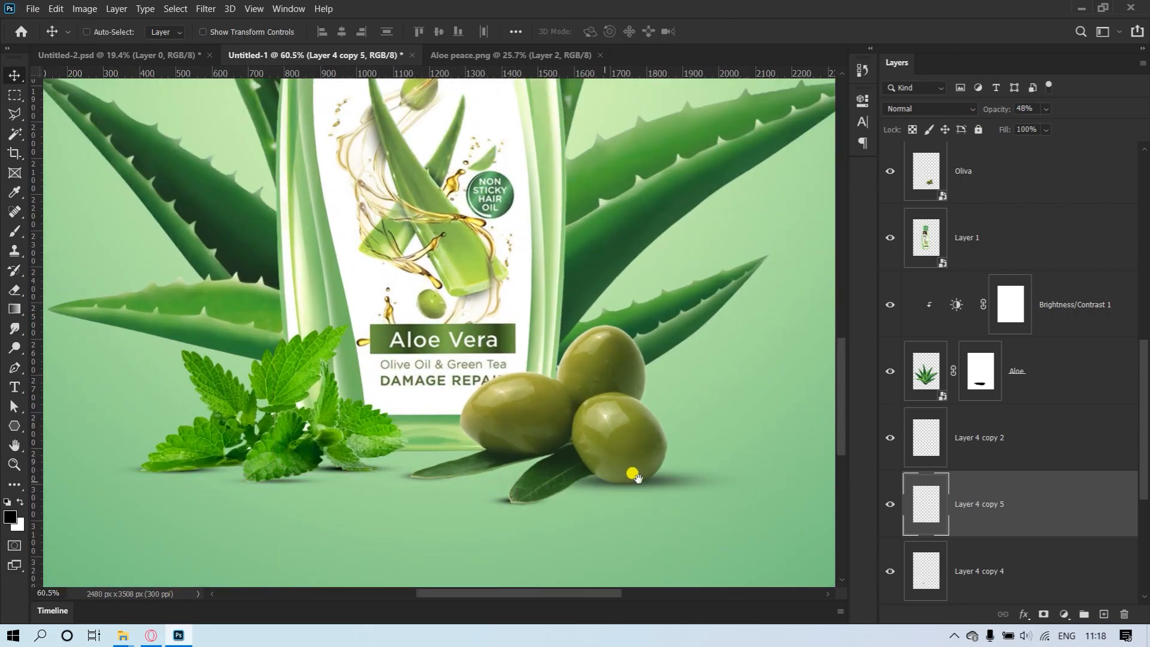
pyautogui.keyDown('ctrl'); pyautogui.click(686, 479); pyautogui.keyUp('ctrl')
pyautogui.moveTo(657, 500); pyautogui.dragTo(399, 518)
pyautogui.hotkey('ctrl', 't')
pyautogui.moveTo(565, 511); pyautogui.dragTo(690, 512)
pyautogui.press('Return')
pyautogui.moveTo(653, 375); pyautogui.dragTo(621, 347)
pyautogui.moveTo(407, 459); pyautogui.dragTo(475, 521)
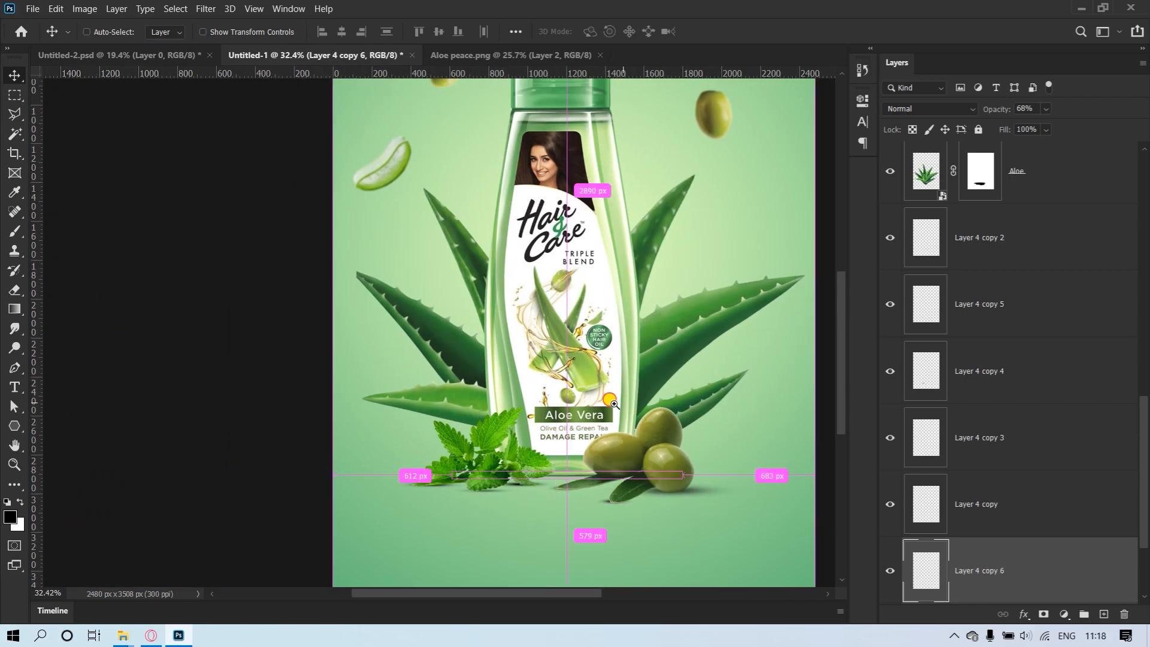
pyautogui.moveTo(618, 392); pyautogui.dragTo(578, 404)
pyautogui.moveTo(619, 291); pyautogui.dragTo(564, 314)
pyautogui.keyDown('ctrl'); pyautogui.click(670, 245); pyautogui.keyUp('ctrl')
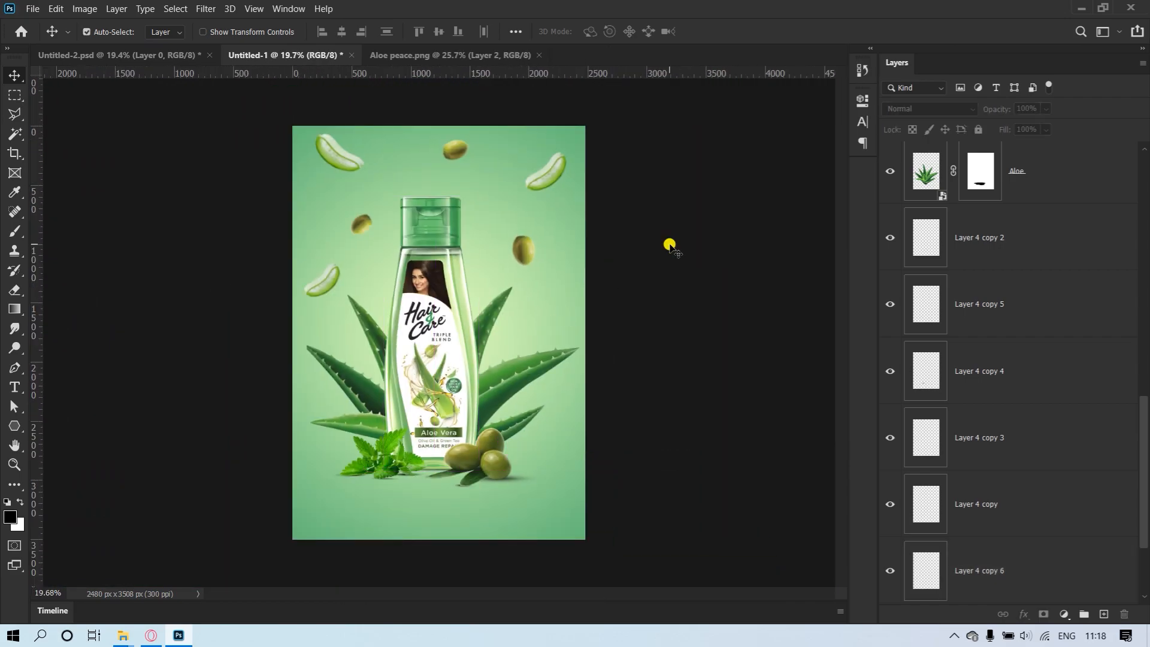
# - Copy the headline "STRONGE & SILKIAR HAIR!" from Untitled-2.psd onto the poster below the bottle and extend its text box slightly upward
pyautogui.click(140, 53)
pyautogui.moveTo(449, 477); pyautogui.dragTo(532, 490)
pyautogui.doubleClick(442, 516)
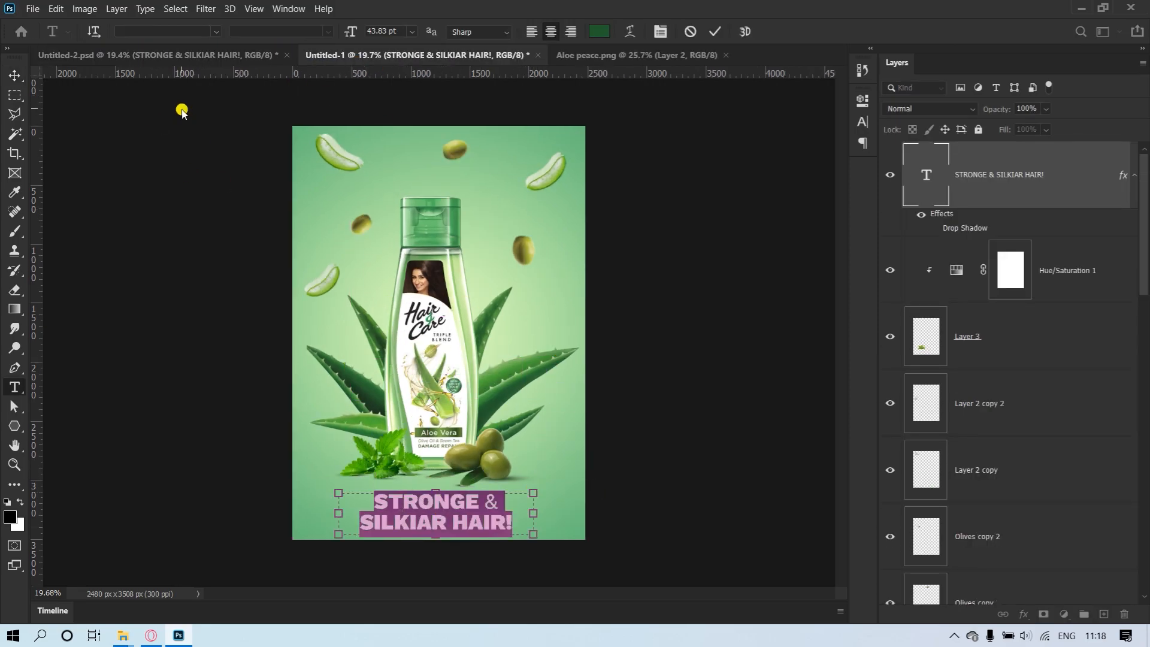
pyautogui.moveTo(400, 493); pyautogui.dragTo(400, 486)
pyautogui.click(409, 500)
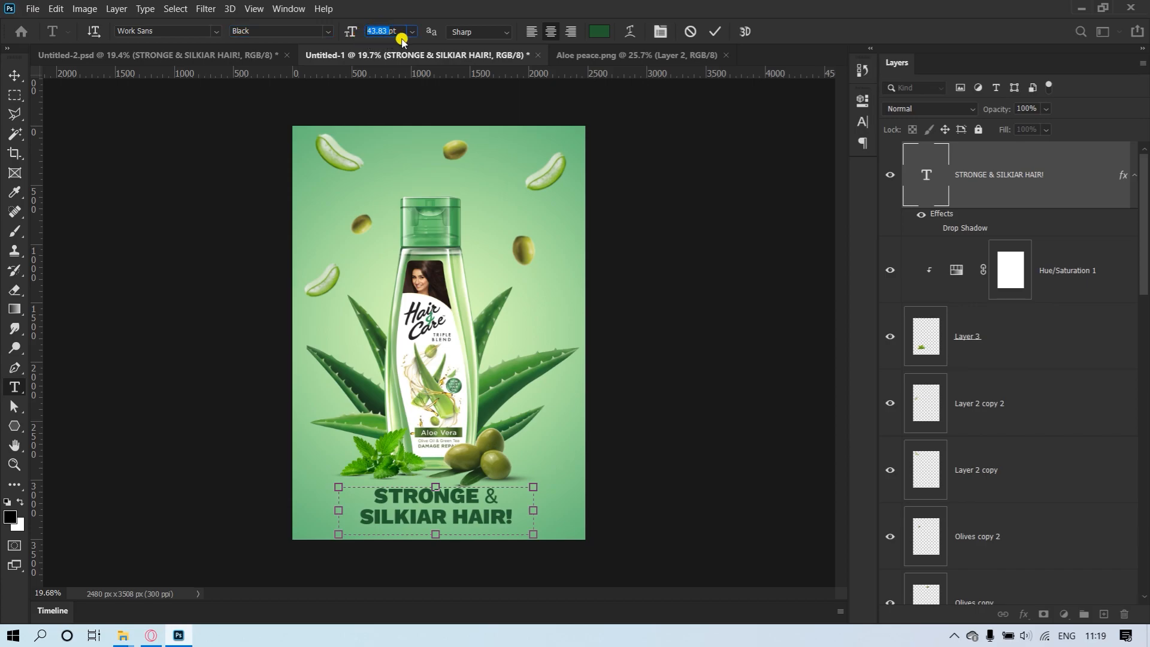
# - Examine the headline's font, size, anti-aliasing and text colour settings and finish the text editing
pyautogui.click(469, 35)
pyautogui.click(464, 51)
pyautogui.click(599, 32)
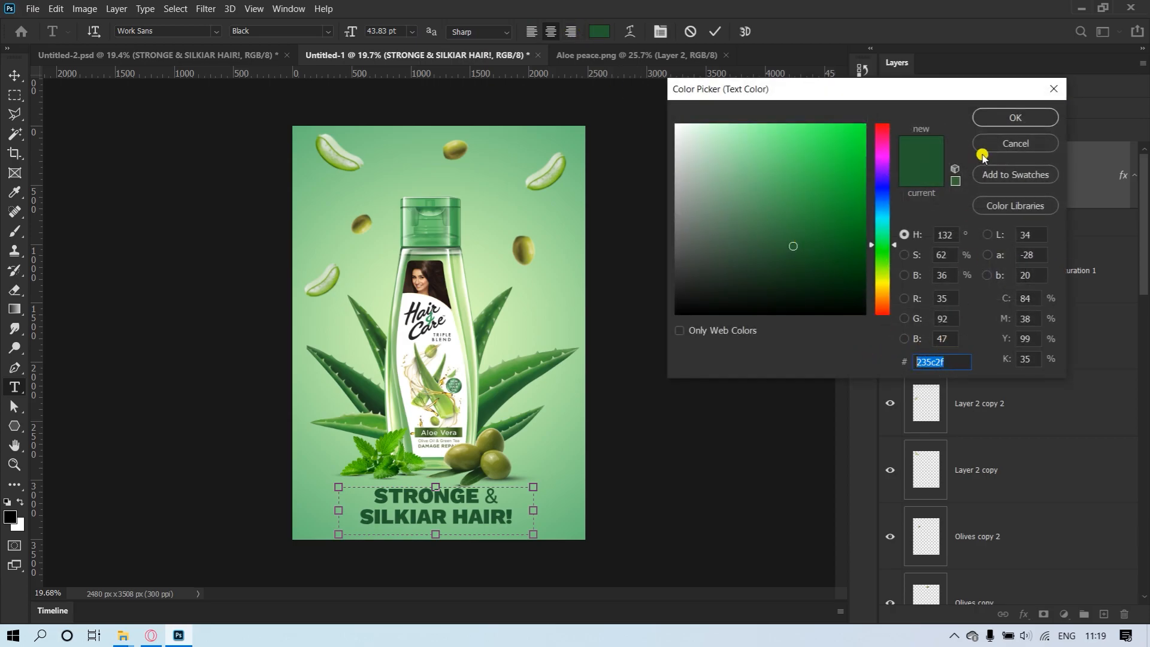
pyautogui.click(1015, 115)
pyautogui.click(719, 33)
pyautogui.press('v')
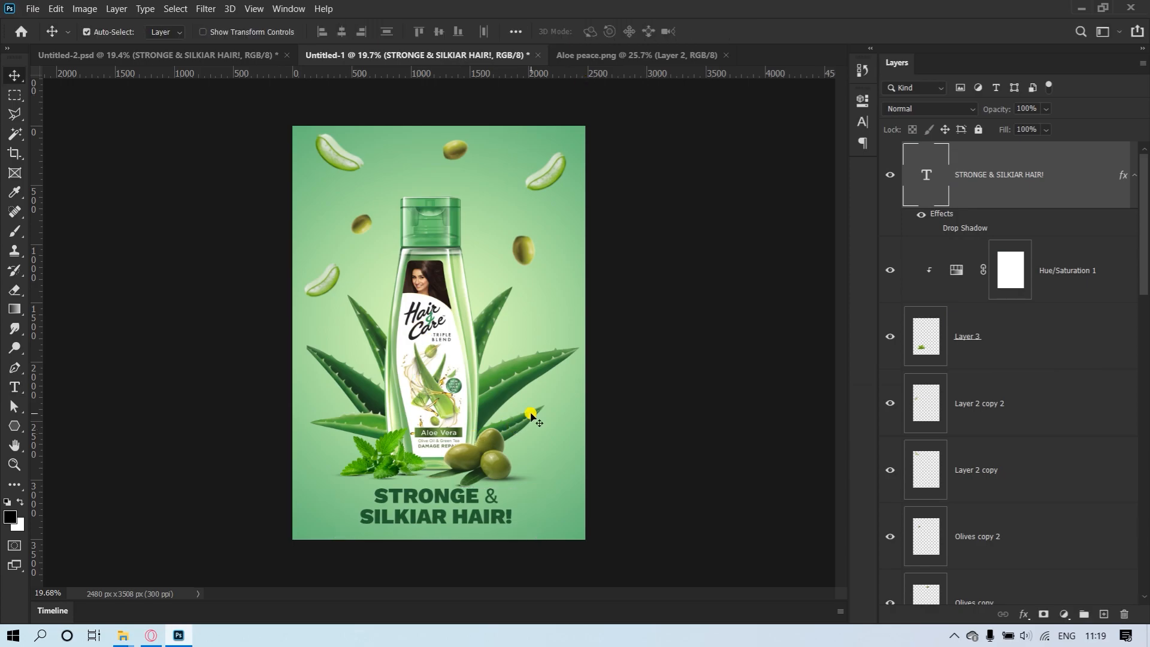
# - Move the olive leaf's tip shadow away to demonstrate its effect and put it back in place
pyautogui.click(555, 437)
pyautogui.moveTo(640, 280); pyautogui.dragTo(642, 257)
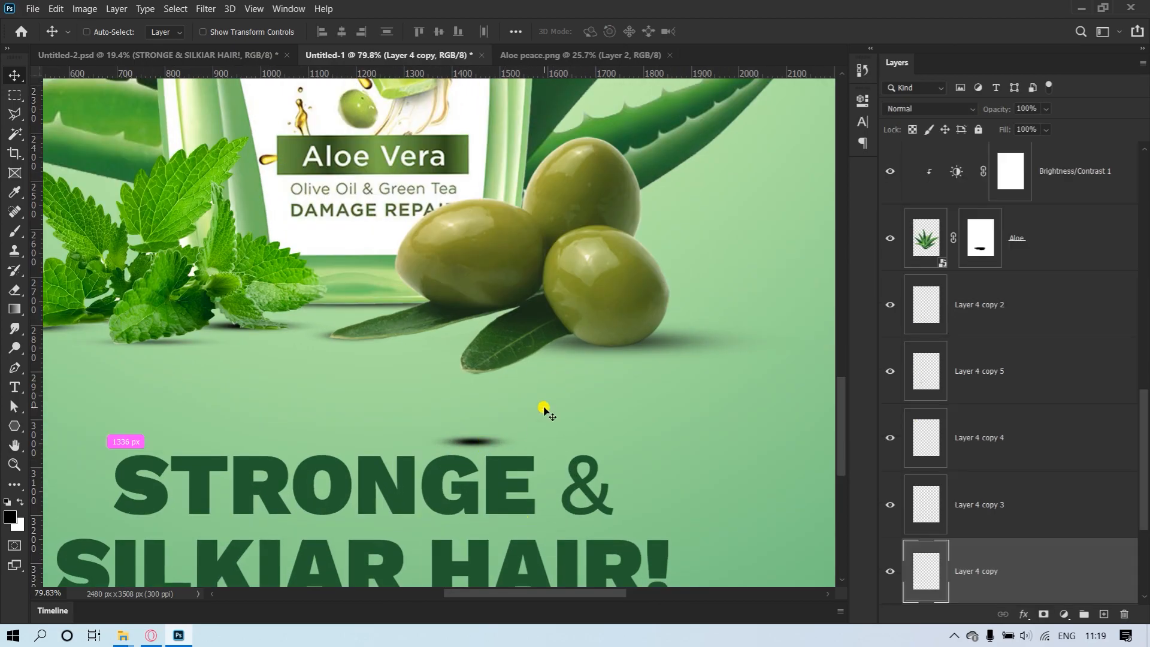
pyautogui.moveTo(543, 407); pyautogui.dragTo(547, 339)
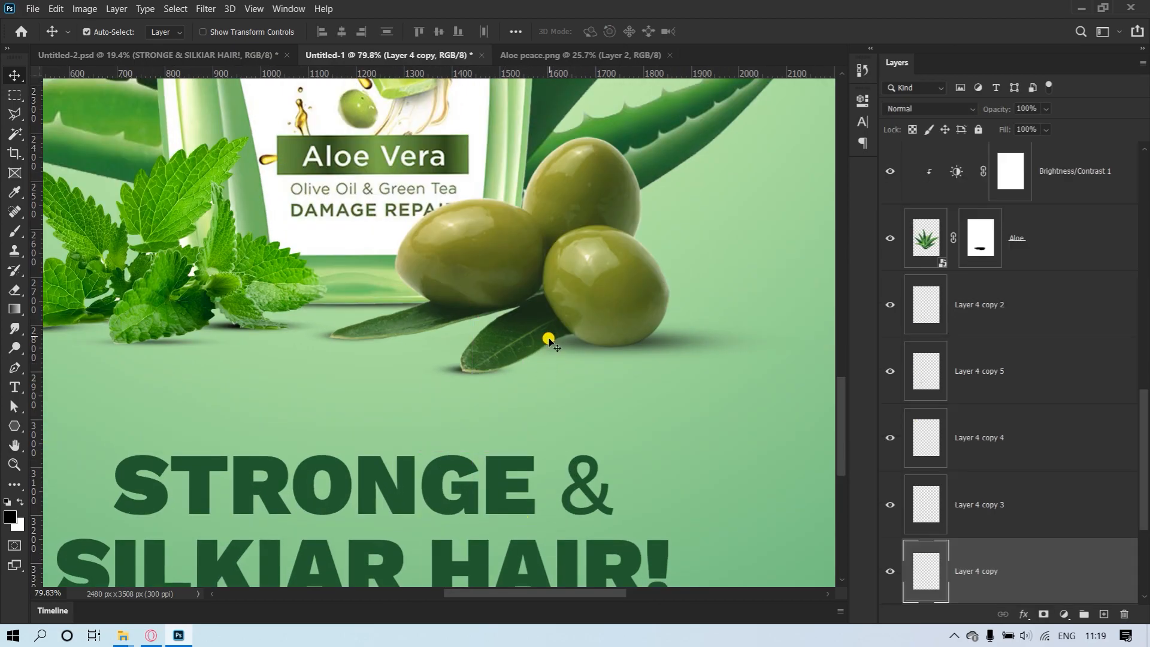
pyautogui.moveTo(614, 325); pyautogui.dragTo(473, 390)
pyautogui.keyDown('ctrl'); pyautogui.click(473, 390); pyautogui.keyUp('ctrl')
# - Select the bottle, aloe plant, mint, olives and their shadows together and scale them down to 95.59%
pyautogui.moveTo(632, 346); pyautogui.dragTo(632, 328)
pyautogui.moveTo(636, 327); pyautogui.dragTo(575, 315)
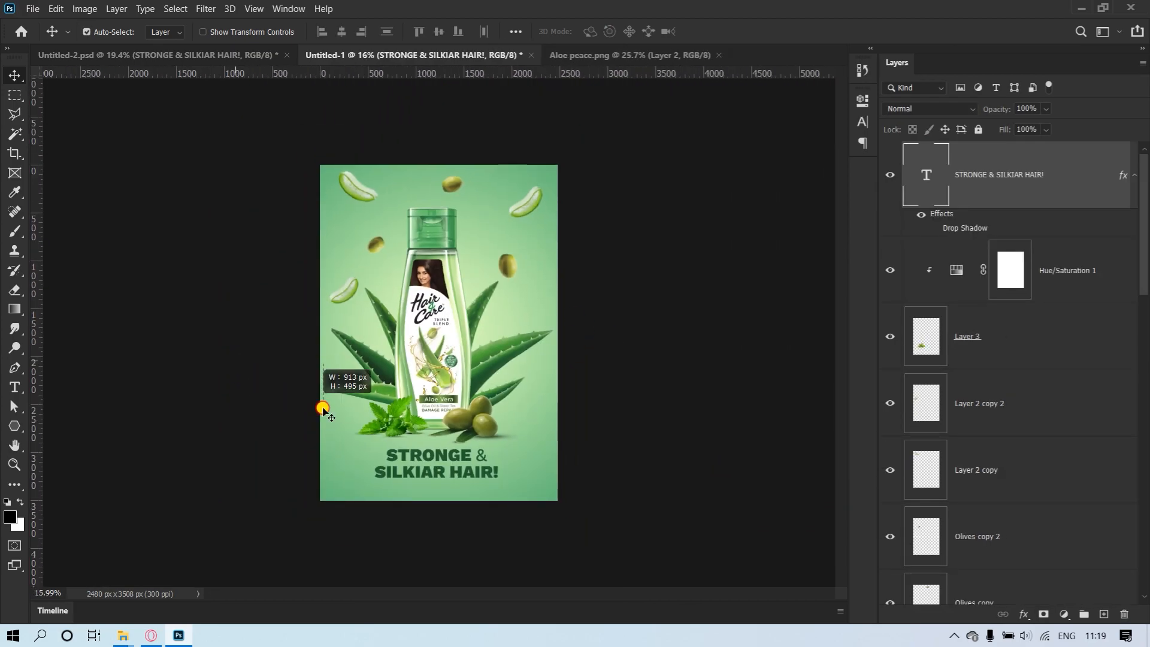
pyautogui.click(575, 437)
pyautogui.press('ctrl')
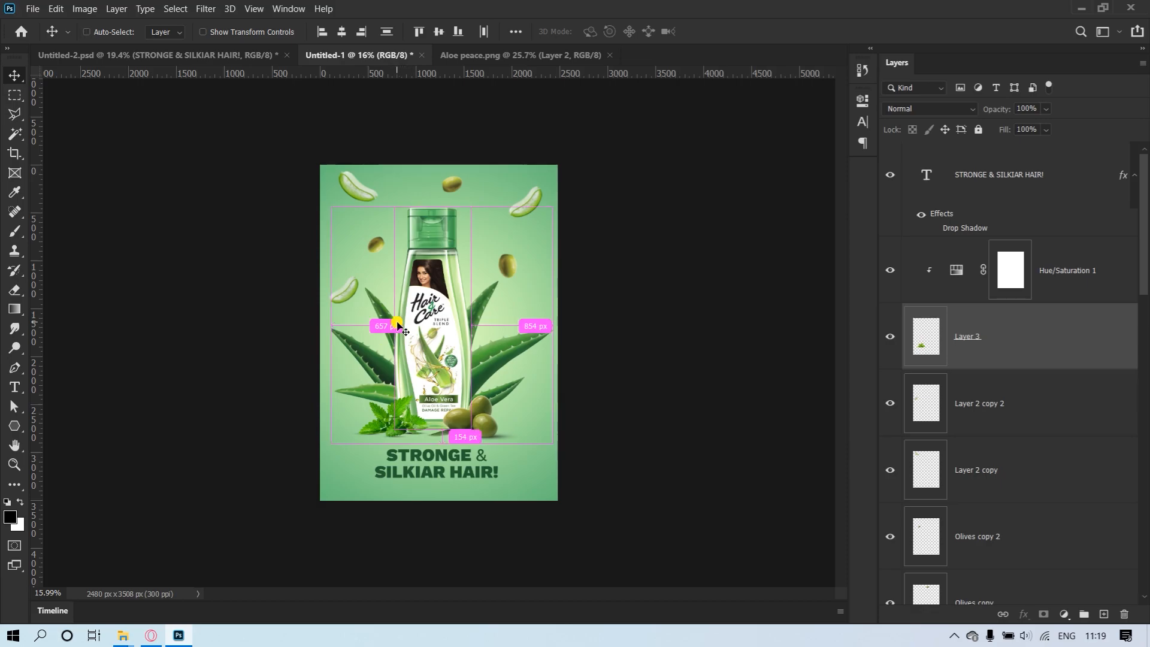
pyautogui.hotkey('ctrl', 't')
pyautogui.moveTo(545, 199); pyautogui.dragTo(541, 209)
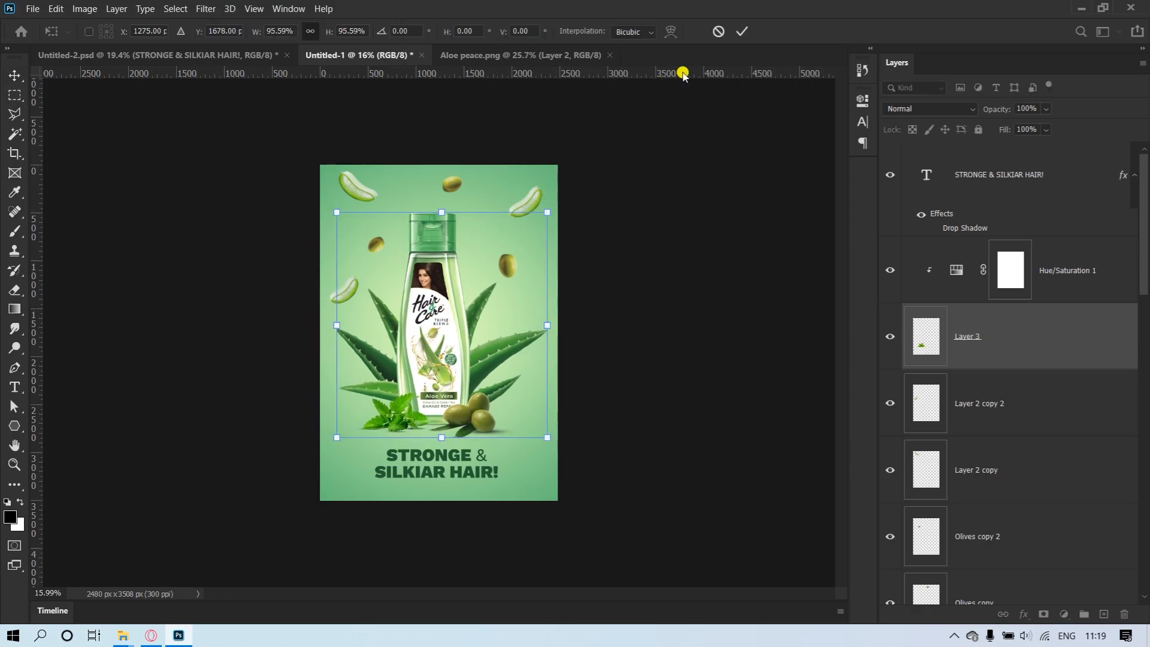
pyautogui.click(734, 37)
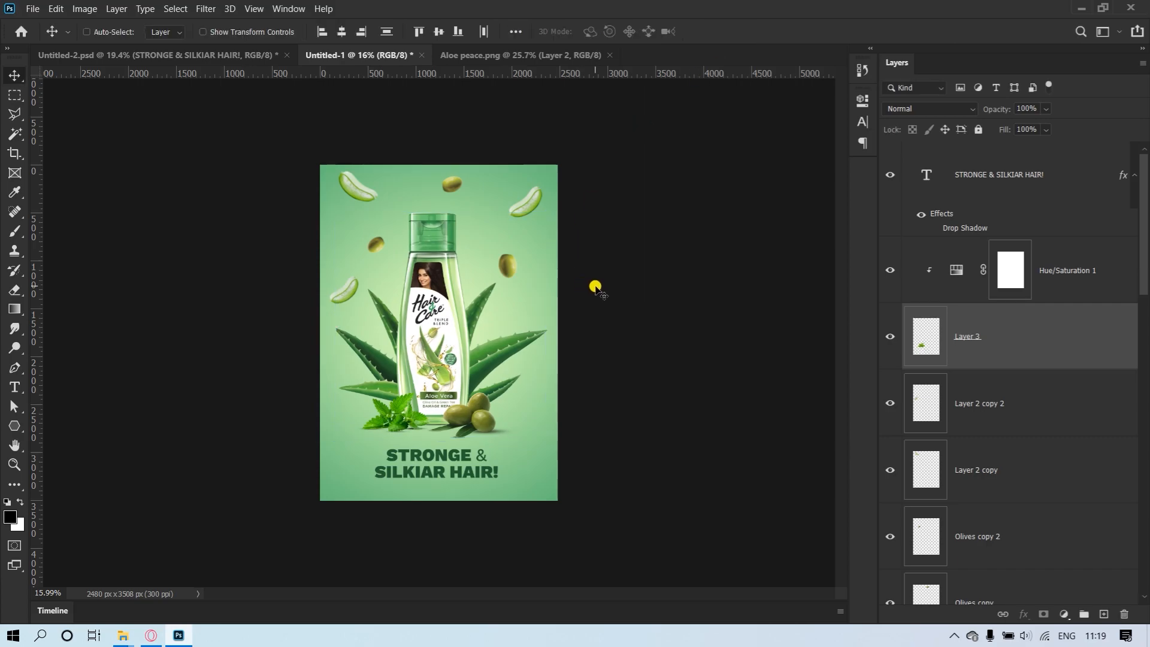
# - Move the "STRONGE & SILKIAR HAIR!" headline slightly up, closer to the bottle and olives
pyautogui.scroll(2, 593, 257)
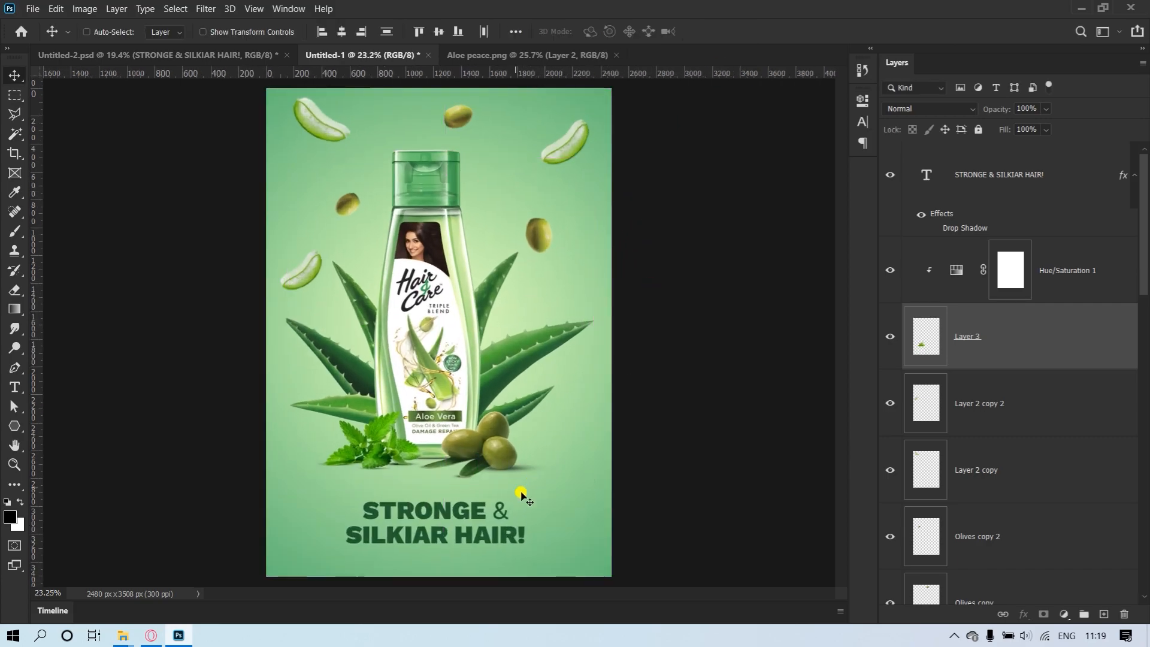
pyautogui.scroll(3, 464, 530)
pyautogui.moveTo(470, 493); pyautogui.dragTo(592, 449)
pyautogui.moveTo(608, 473); pyautogui.dragTo(580, 473)
pyautogui.moveTo(521, 394); pyautogui.dragTo(428, 392)
pyautogui.keyDown('ctrl'); pyautogui.click(678, 287); pyautogui.keyUp('ctrl')
# - Copy the tagline "Show your hair some love with hair & Care." from Untitled-2.psd and place it below the headline
pyautogui.click(235, 59)
pyautogui.moveTo(413, 528); pyautogui.dragTo(511, 529)
pyautogui.keyDown('ctrl'); pyautogui.click(506, 496); pyautogui.keyUp('ctrl')
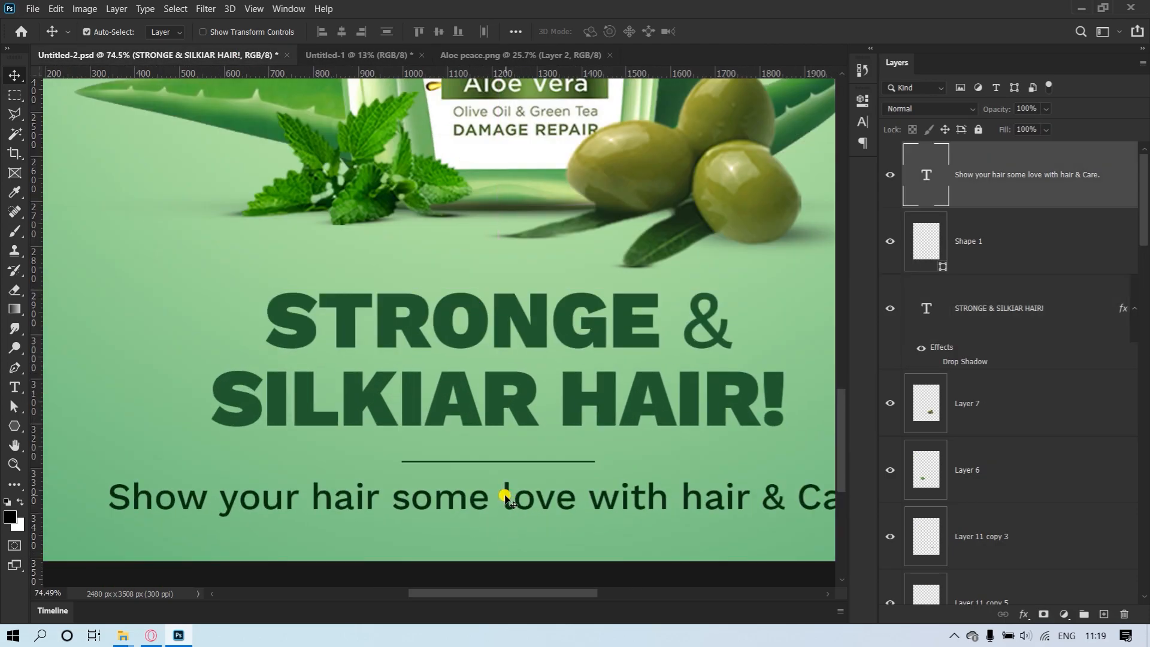
pyautogui.keyDown('ctrl'); pyautogui.click(568, 462); pyautogui.keyUp('ctrl')
pyautogui.scroll(-1, 658, 470)
pyautogui.moveTo(326, 477); pyautogui.dragTo(402, 399)
pyautogui.moveTo(453, 413); pyautogui.dragTo(488, 413)
pyautogui.moveTo(576, 351); pyautogui.dragTo(585, 464)
pyautogui.scroll(4, 560, 475)
pyautogui.keyDown('ctrl'); pyautogui.click(701, 361); pyautogui.keyUp('ctrl')
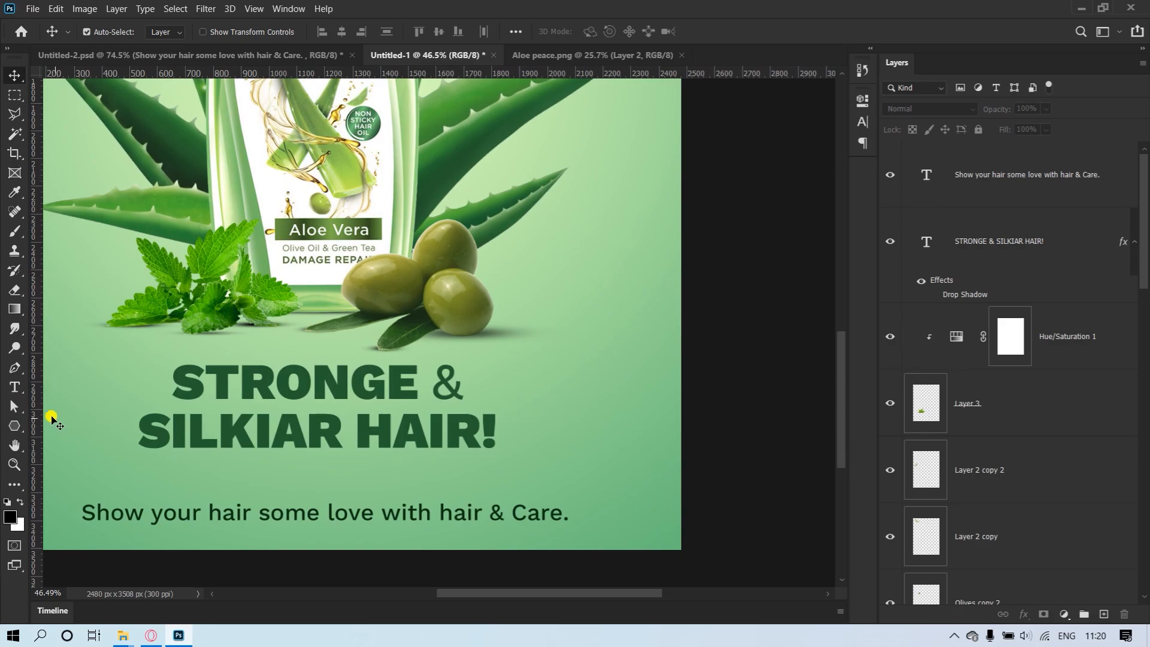
# - Draw a horizontal line between headline and tagline with the Pen tool in Shape mode, using no fill and a dark green 2 px stroke
pyautogui.click(5, 371)
pyautogui.click(120, 31)
pyautogui.click(107, 45)
pyautogui.click(167, 31)
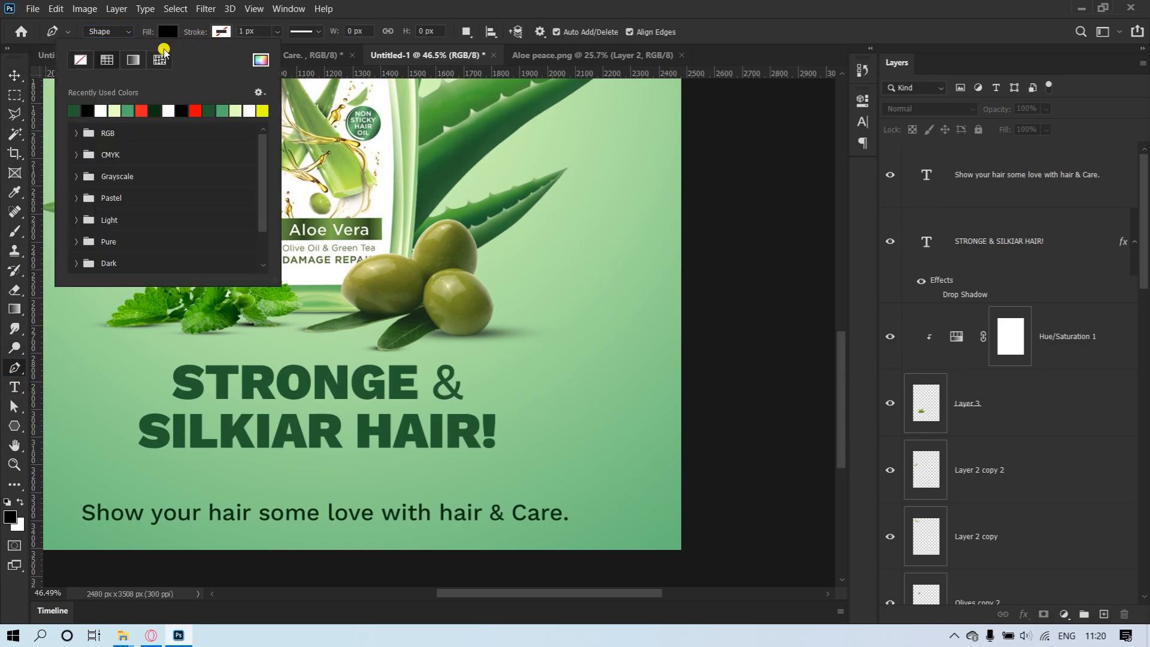
pyautogui.click(80, 59)
pyautogui.click(242, 31)
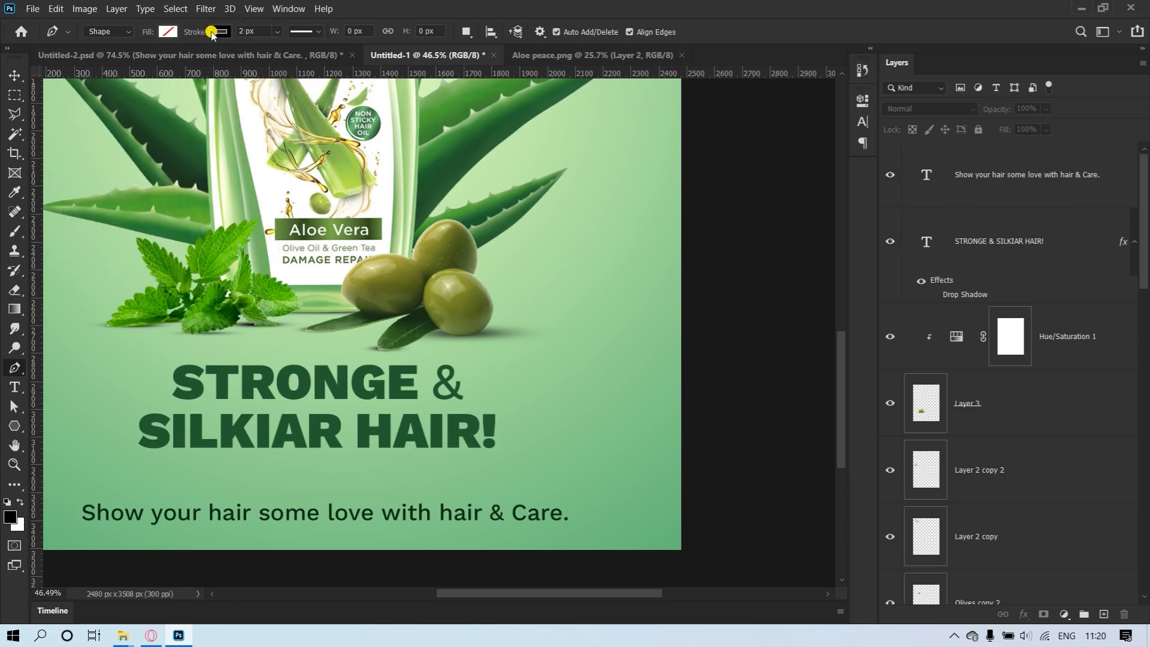
pyautogui.click(221, 31)
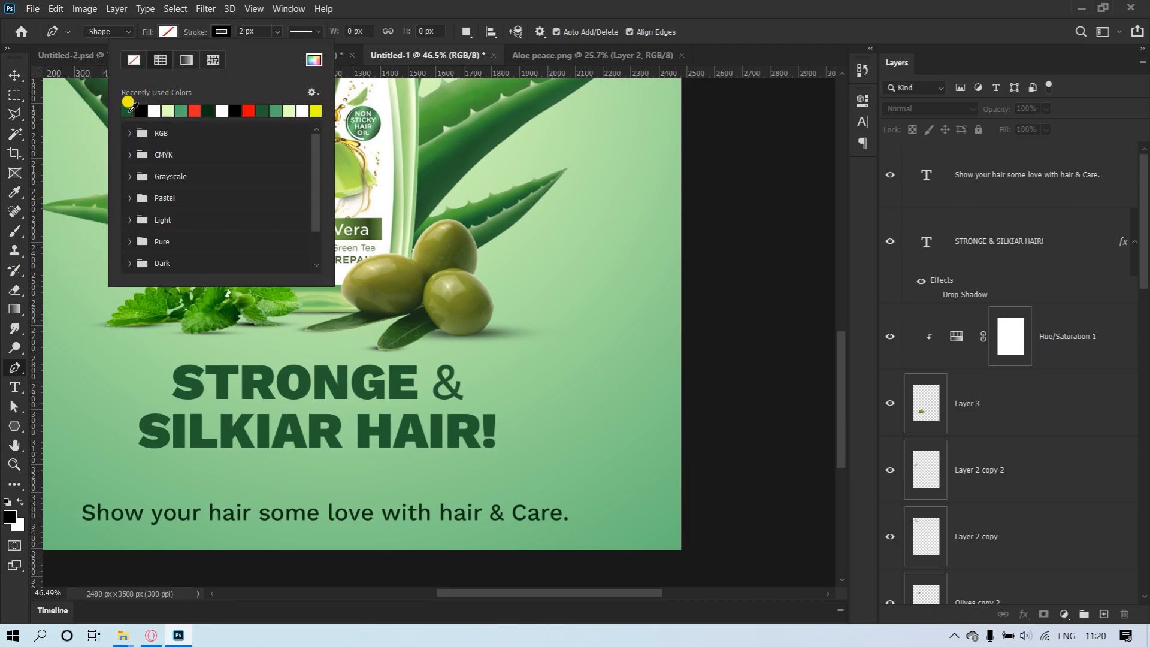
pyautogui.click(141, 478)
pyautogui.click(464, 477)
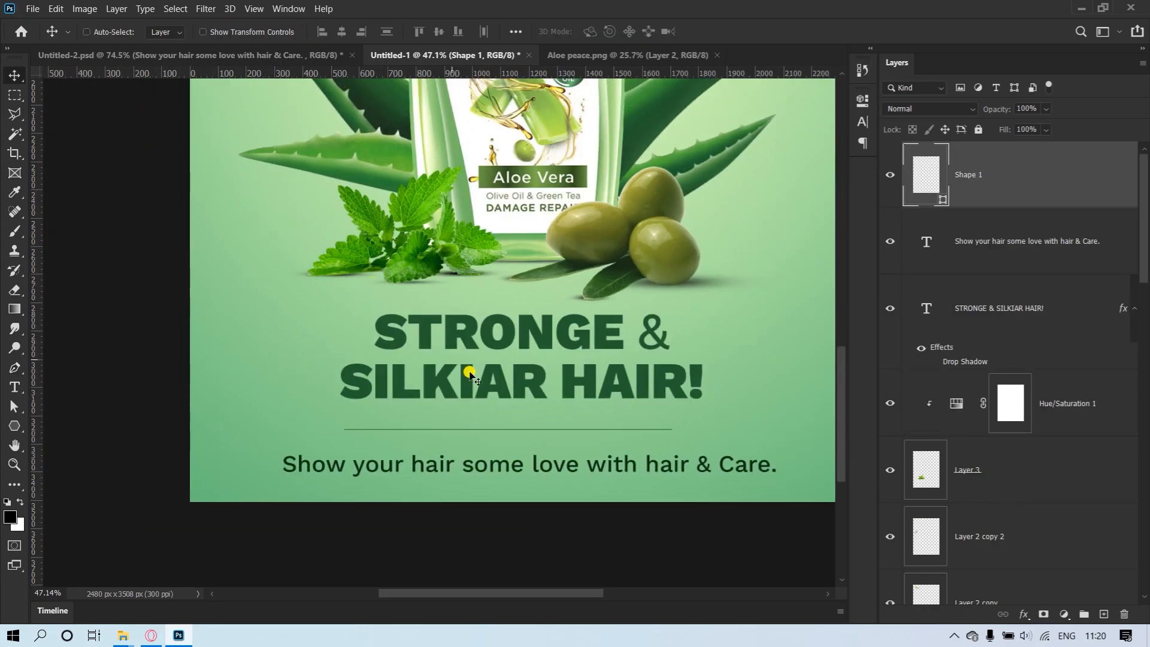
# - Set the divider line's stroke width to 3 px
pyautogui.scroll(4, 508, 435)
pyautogui.press('a')
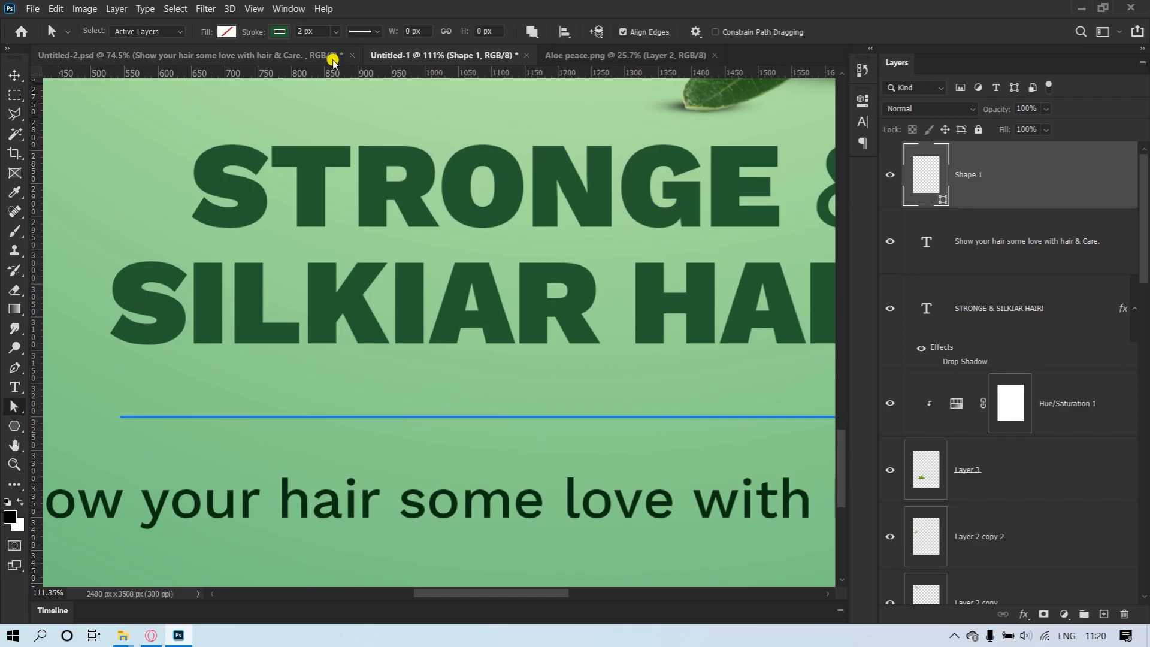
pyautogui.write('3')
pyautogui.press('Return')
pyautogui.scroll(-2, 313, 159)
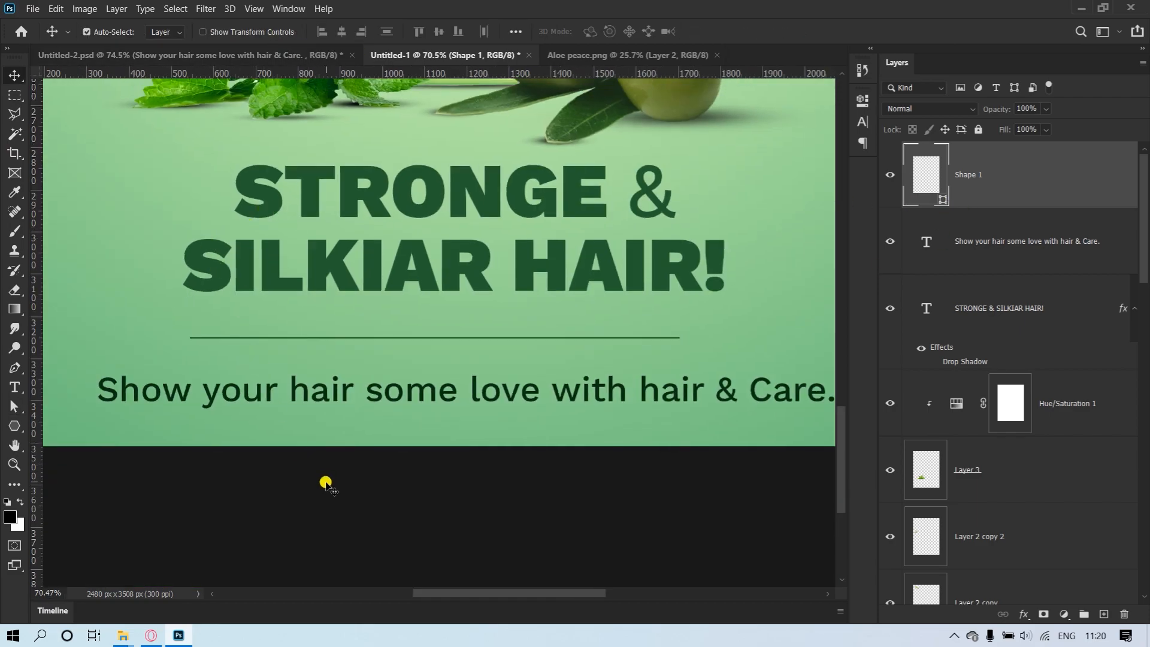
# - Shorten the divider line between headline and tagline by moving its right end point inward with the Direct Selection tool
pyautogui.scroll(5, 699, 321)
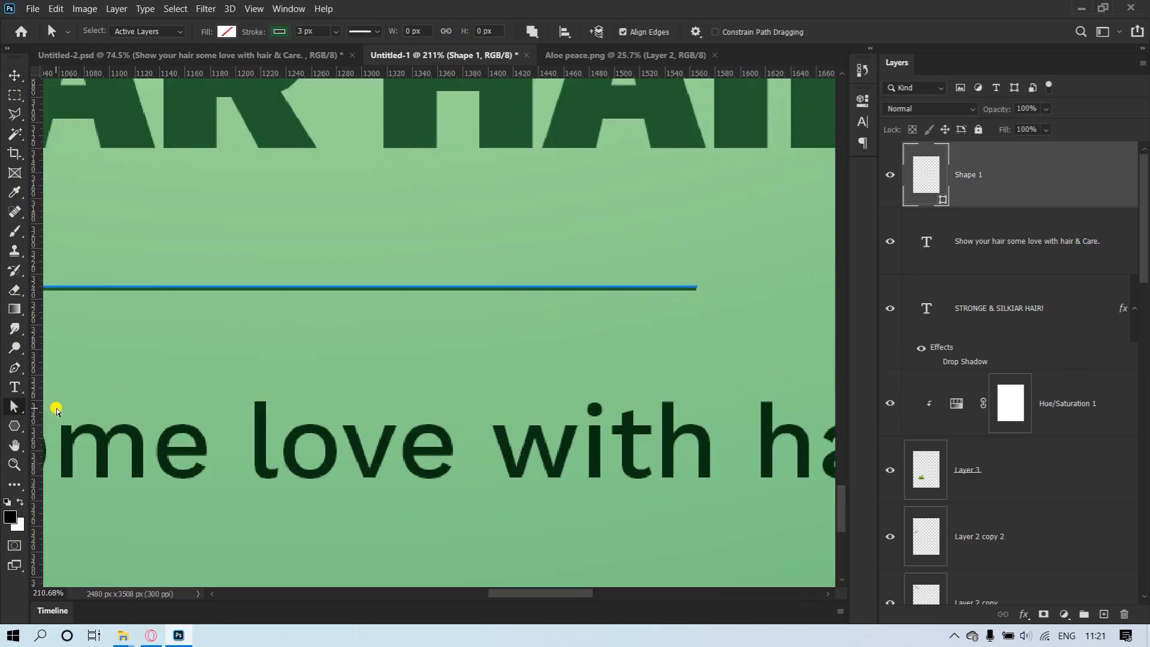
pyautogui.moveTo(16, 405); pyautogui.dragTo(118, 424)
pyautogui.moveTo(693, 287); pyautogui.dragTo(512, 312)
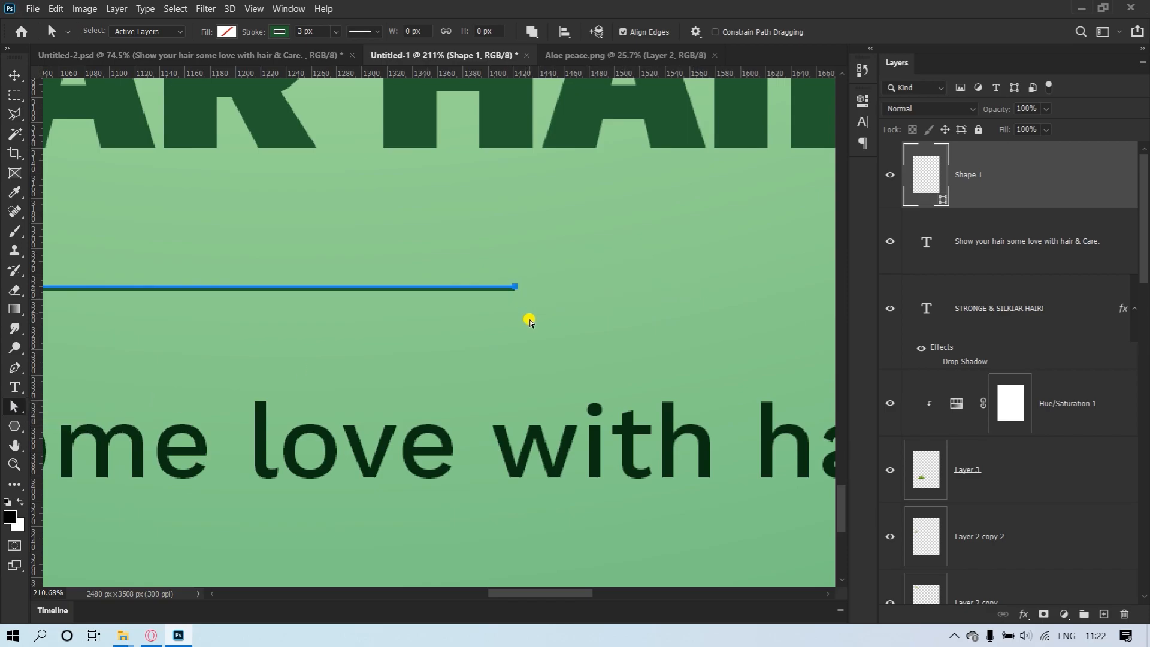
pyautogui.scroll(4, 525, 316)
pyautogui.moveTo(605, 275); pyautogui.dragTo(609, 277)
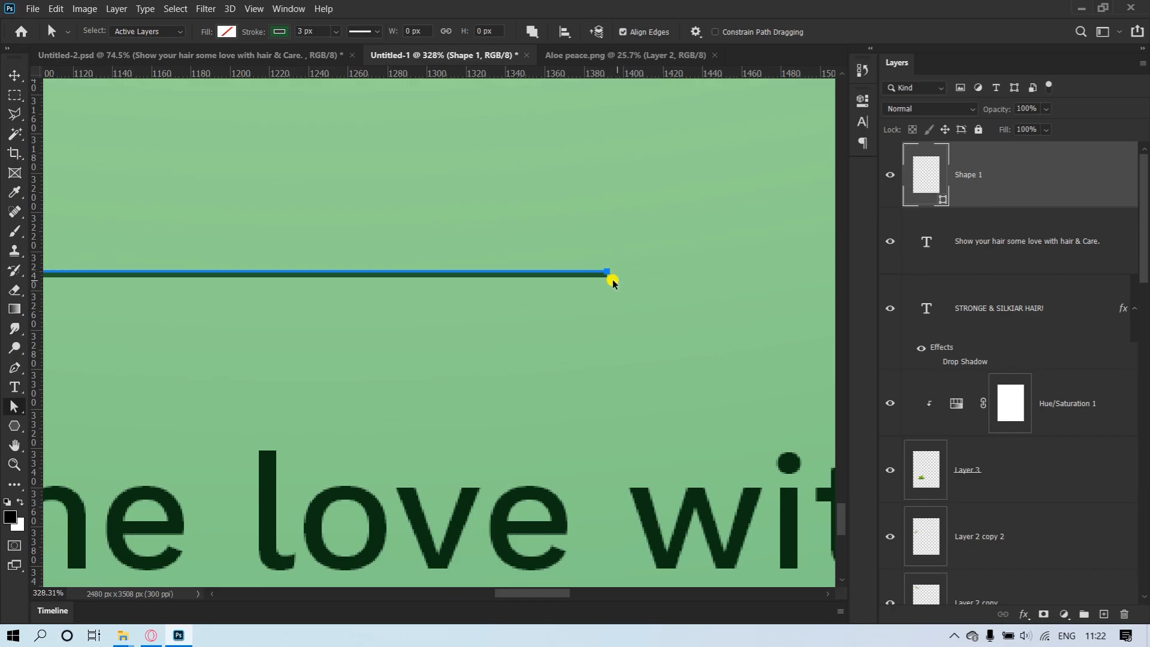
pyautogui.scroll(-6, 610, 277)
pyautogui.press('v')
pyautogui.scroll(-2, 515, 309)
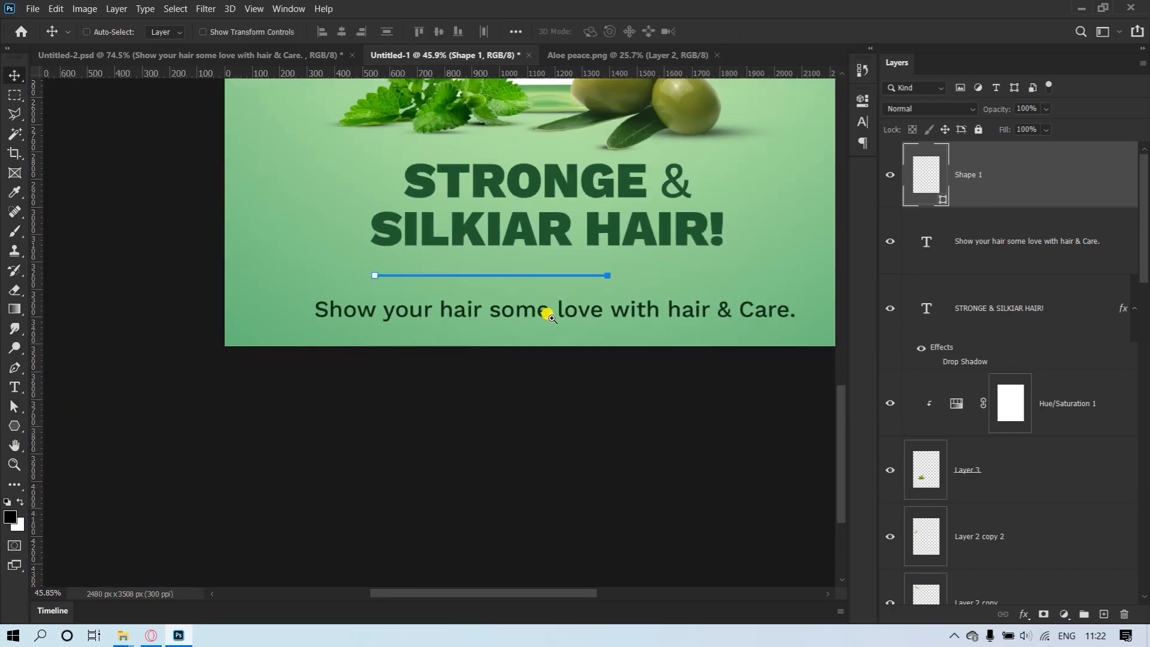
# - Select the headline, divider line and tagline together and align their horizontal centers
pyautogui.moveTo(461, 431); pyautogui.dragTo(536, 221)
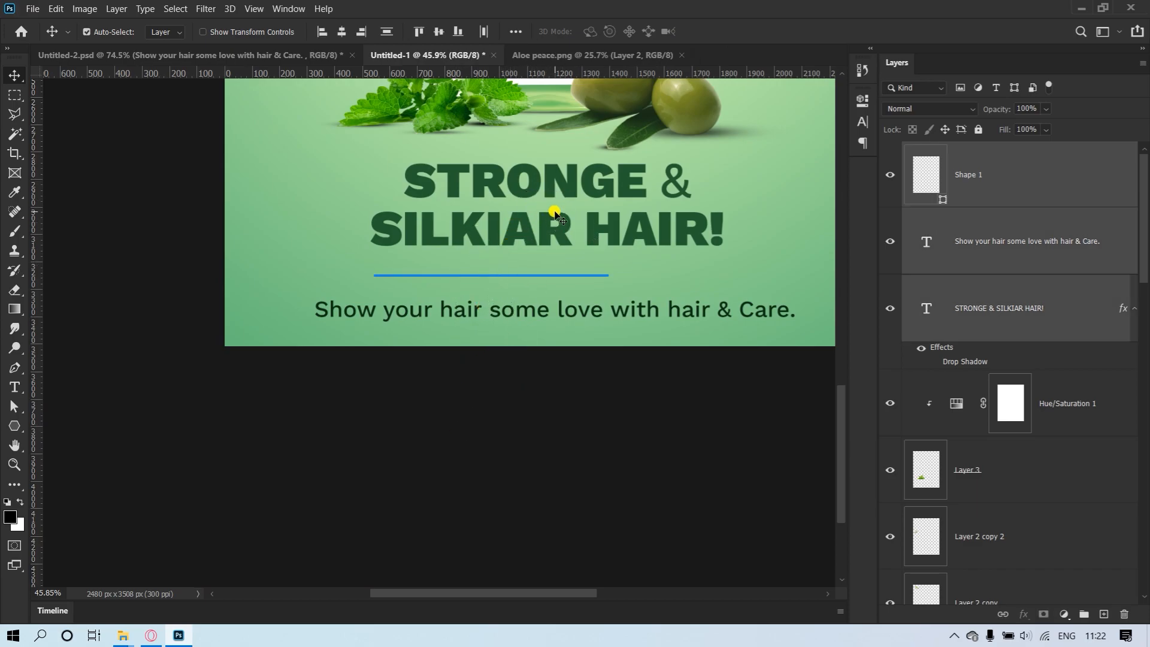
pyautogui.scroll(-3, 554, 213)
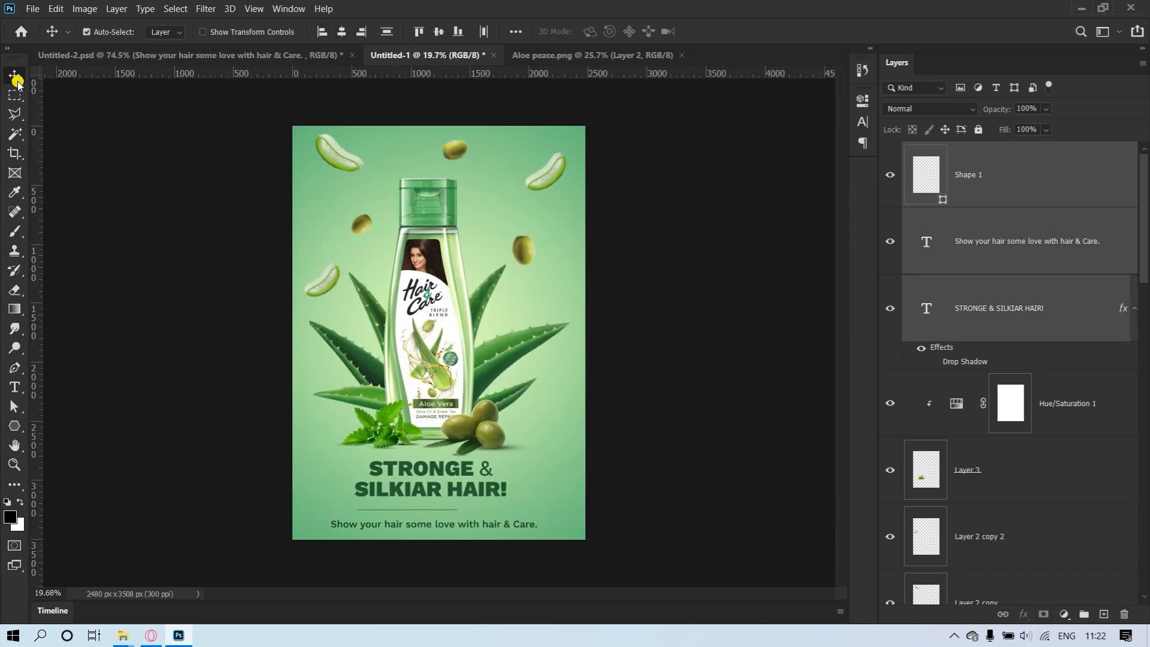
pyautogui.click(342, 32)
pyautogui.scroll(3, 492, 506)
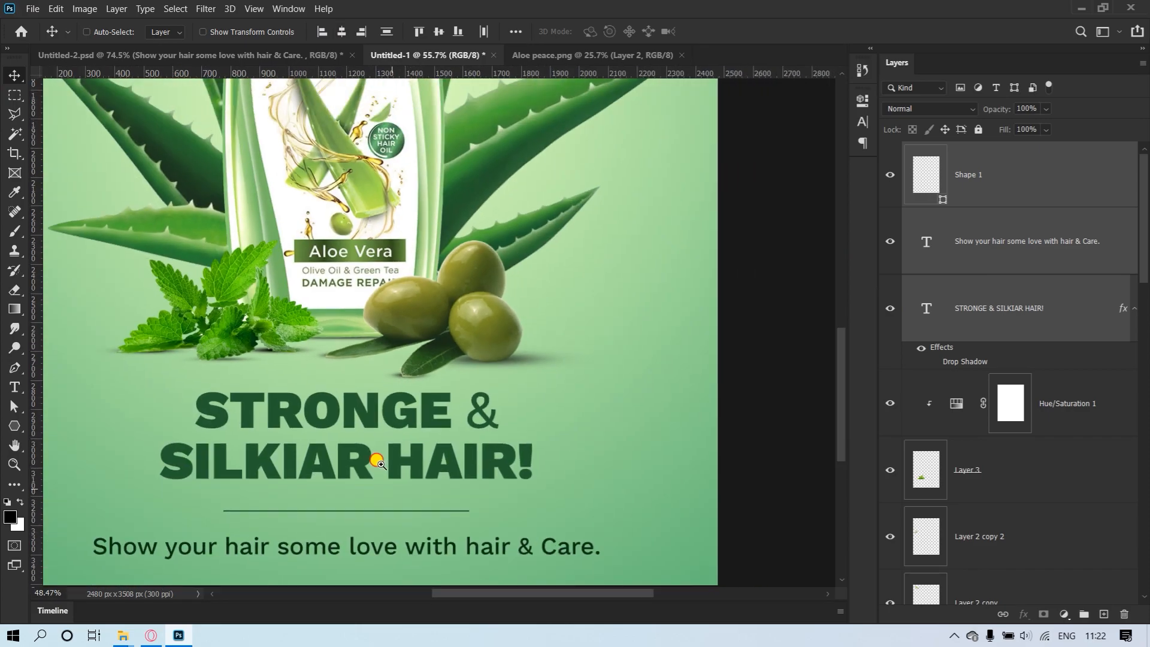
# - Adjust the vertical positions of the headline, divider line and tagline individually to refine the spacing between them
pyautogui.scroll(-3, 428, 436)
pyautogui.keyDown('ctrl'); pyautogui.keyDown('shift'); pyautogui.click(412, 442); pyautogui.keyUp('shift'); pyautogui.keyUp('ctrl')
pyautogui.scroll(4, 429, 467)
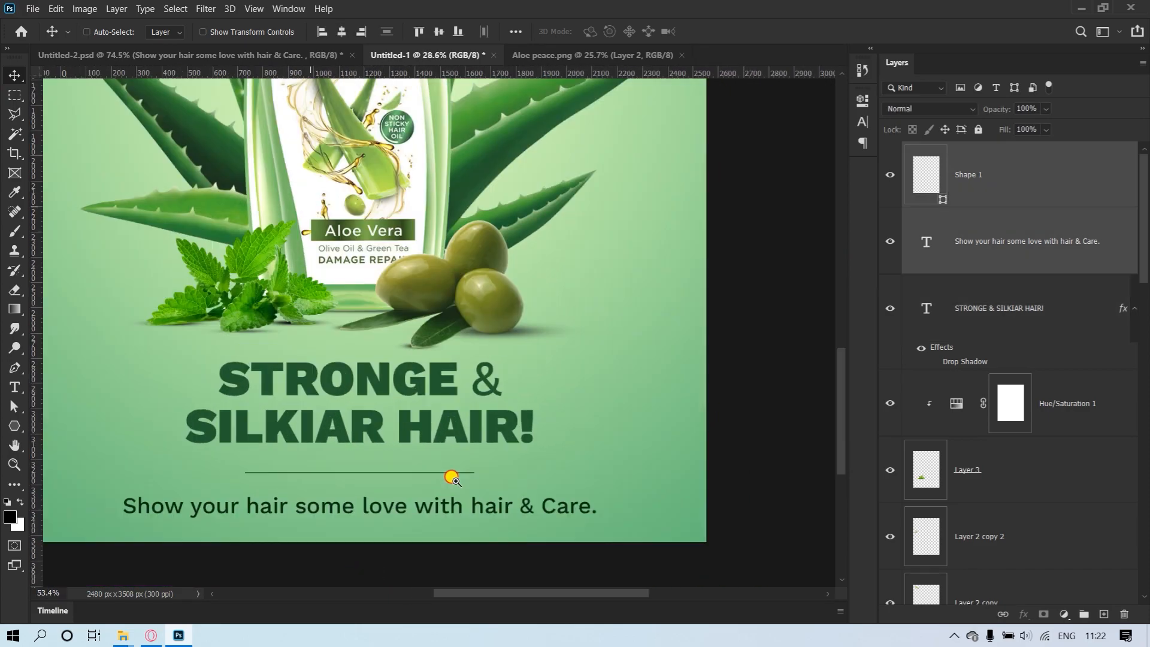
pyautogui.keyDown('ctrl'); pyautogui.click(689, 509); pyautogui.keyUp('ctrl')
pyautogui.moveTo(653, 450); pyautogui.dragTo(482, 420)
pyautogui.moveTo(653, 431); pyautogui.dragTo(653, 444)
pyautogui.scroll(-4, 654, 447)
pyautogui.keyDown('ctrl'); pyautogui.click(675, 565); pyautogui.keyUp('ctrl')
pyautogui.keyDown('ctrl'); pyautogui.click(545, 549); pyautogui.keyUp('ctrl')
pyautogui.moveTo(609, 491); pyautogui.dragTo(608, 496)
pyautogui.keyDown('ctrl'); pyautogui.click(509, 516); pyautogui.keyUp('ctrl')
pyautogui.moveTo(630, 448); pyautogui.dragTo(626, 442)
pyautogui.scroll(4, 481, 517)
# - Shorten the divider line further, using the short line in Untitled-2.psd as reference, and center it horizontally on the canvas
pyautogui.click(264, 55)
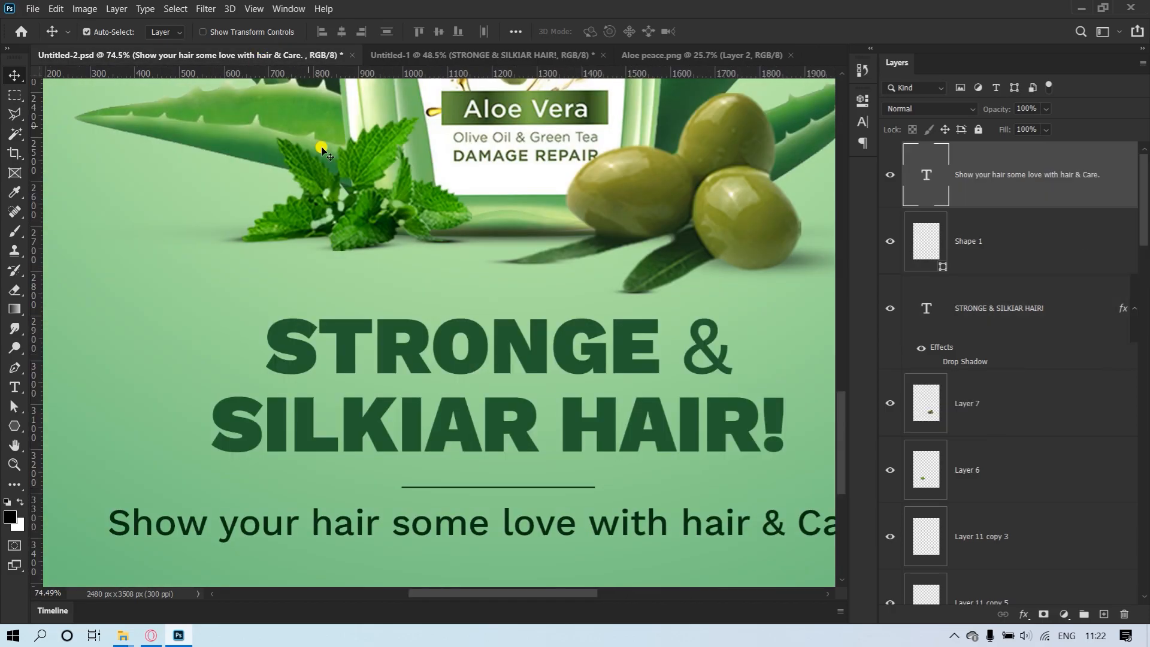
pyautogui.click(471, 56)
pyautogui.scroll(4, 424, 378)
pyautogui.keyDown('ctrl'); pyautogui.click(581, 393); pyautogui.keyUp('ctrl')
pyautogui.press('a')
pyautogui.moveTo(586, 393); pyautogui.dragTo(354, 399)
pyautogui.press('v')
pyautogui.hotkey('ctrl', 'a')
pyautogui.click(341, 31)
pyautogui.hotkey('ctrl', 'd')
# - Tighten the gap around the divider by moving the line slightly down and the tagline slightly up
pyautogui.moveTo(536, 293); pyautogui.dragTo(536, 309)
pyautogui.keyDown('ctrl'); pyautogui.click(552, 466); pyautogui.keyUp('ctrl')
pyautogui.moveTo(558, 375); pyautogui.dragTo(557, 363)
pyautogui.scroll(-4, 539, 408)
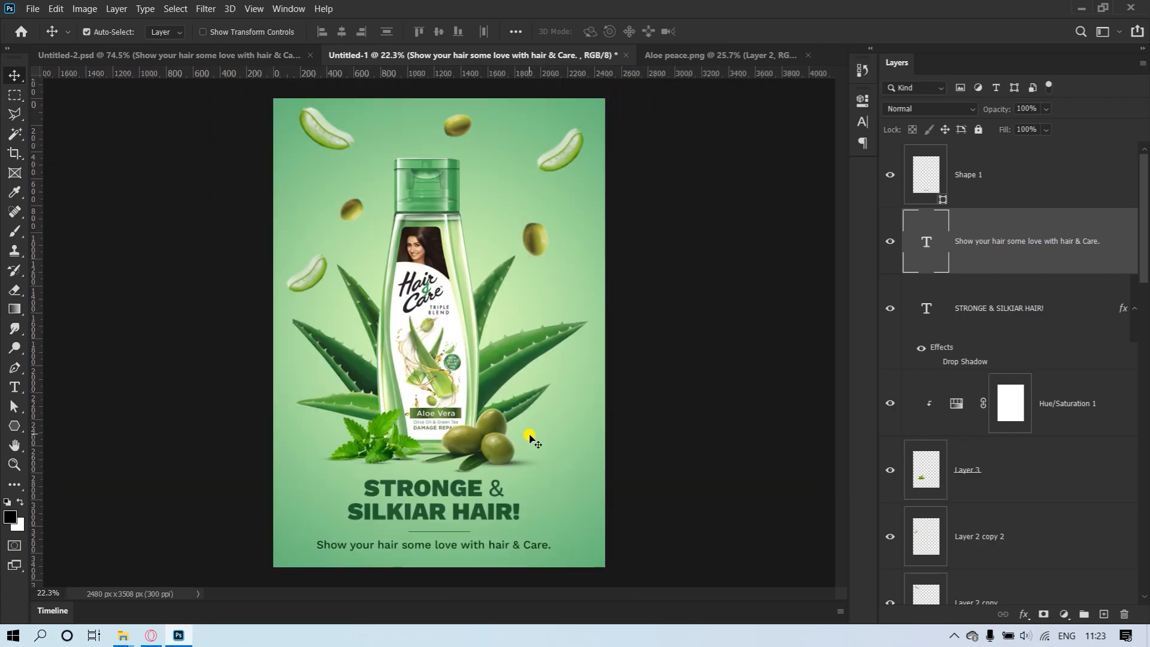
# - Realign the headline, divider line and tagline with each other on their horizontal centers
pyautogui.moveTo(623, 563); pyautogui.dragTo(452, 484)
pyautogui.click(340, 32)
pyautogui.click(171, 9)
pyautogui.click(697, 201)
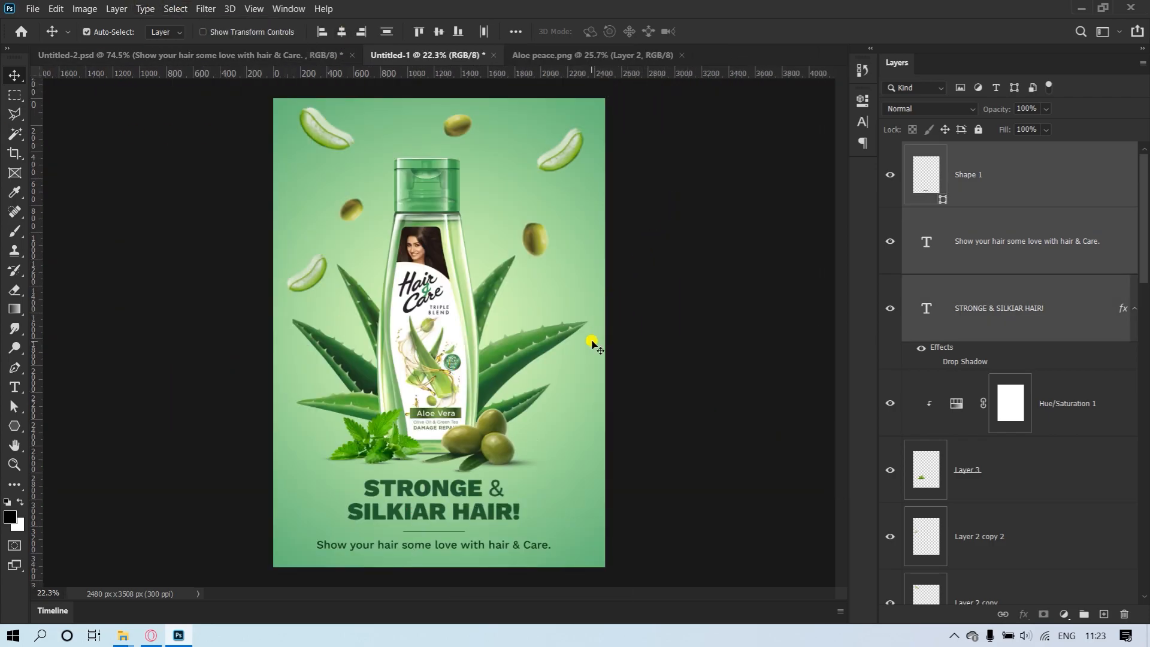
# - Center the headline, divider line and tagline horizontally on the whole canvas, clear the selection and fit the poster in view
pyautogui.moveTo(889, 174); pyautogui.dragTo(892, 292)
pyautogui.moveTo(897, 166); pyautogui.dragTo(886, 290)
pyautogui.click(175, 9)
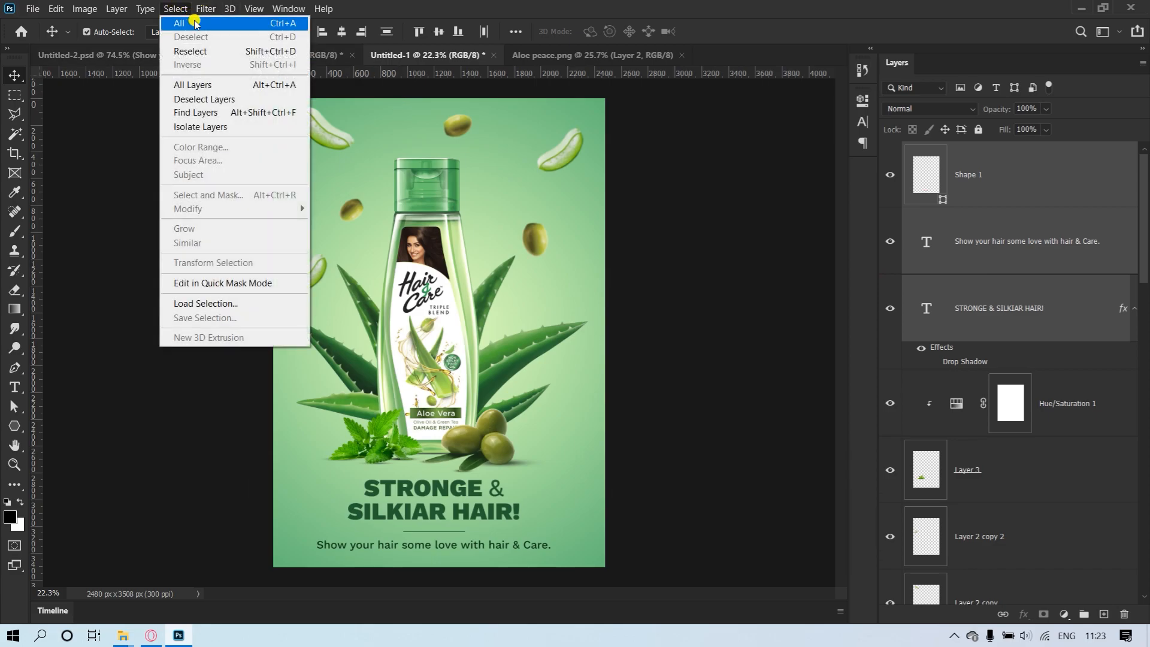
pyautogui.click(194, 24)
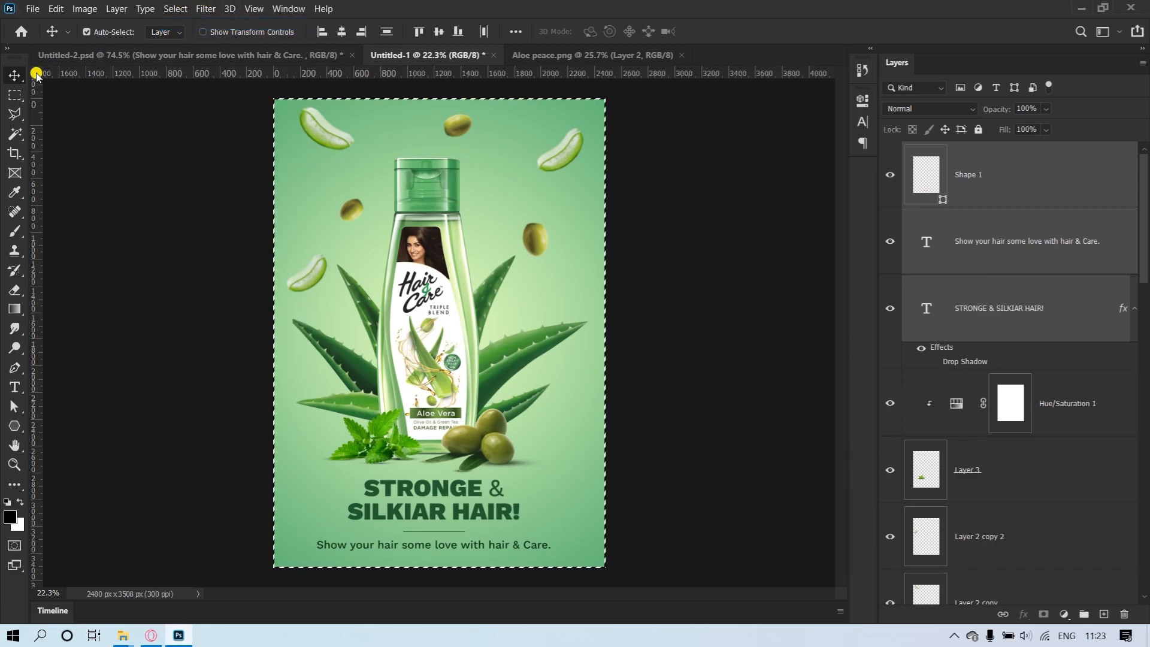
pyautogui.click(341, 31)
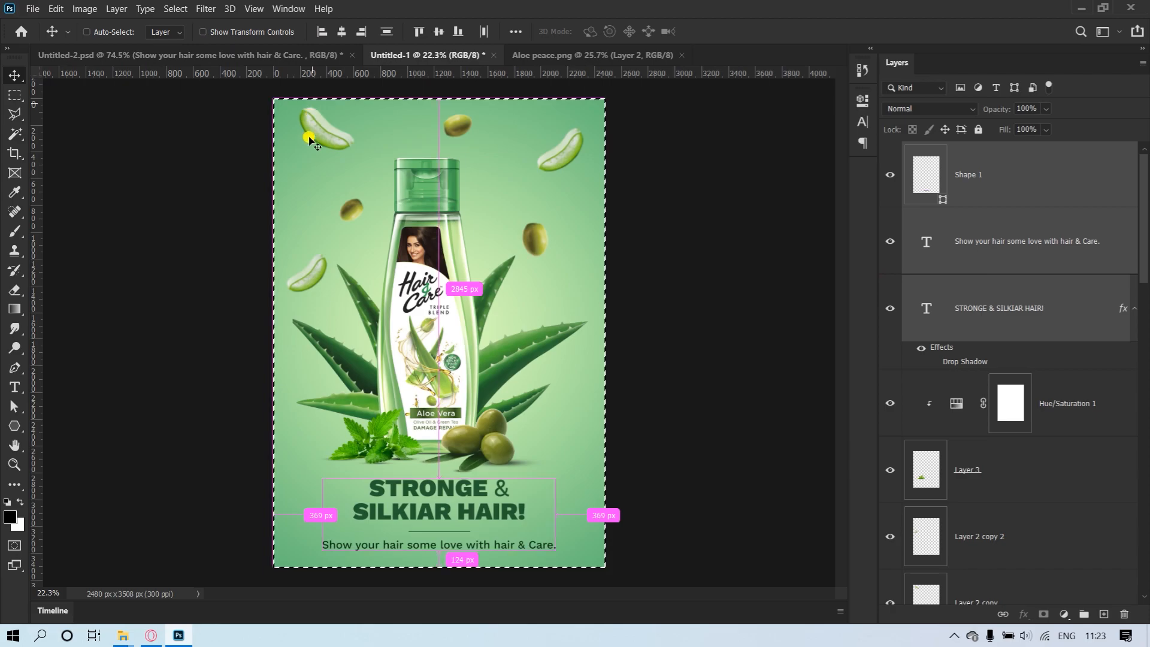
pyautogui.hotkey('ctrl', 'd')
pyautogui.hotkey('ctrl', '0')
pyautogui.moveTo(626, 340)
pyautogui.mouseDown()
pyautogui.moveTo(322, 478)
pyautogui.moveTo(262, 481)
pyautogui.moveTo(643, 354)
pyautogui.mouseUp()
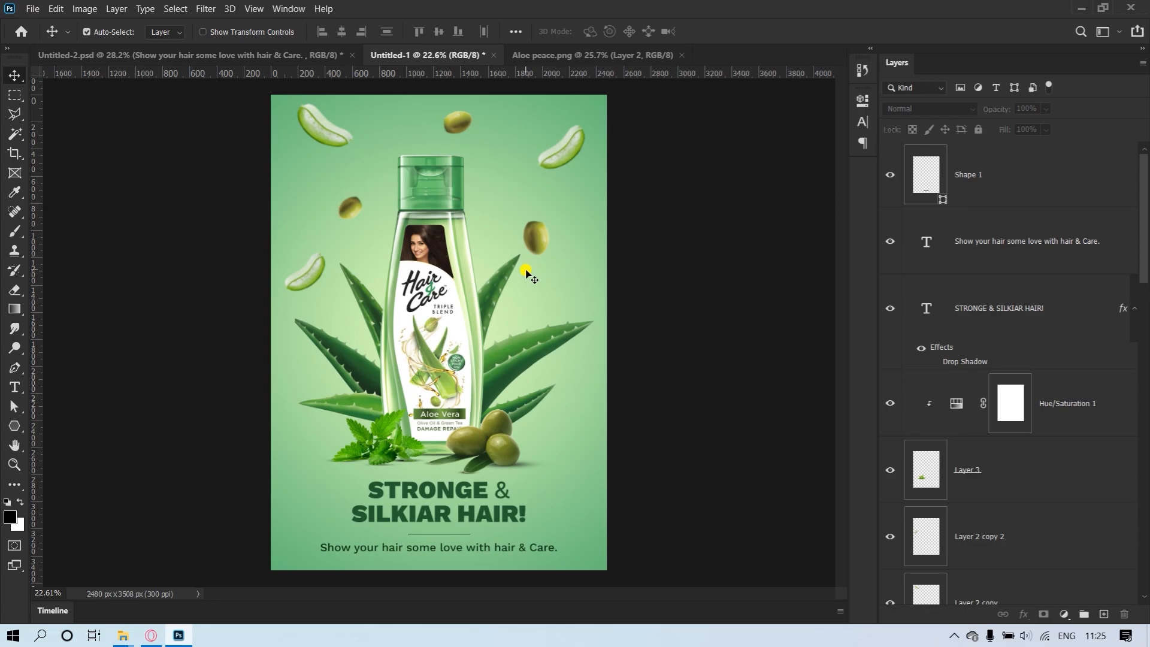
# - Place the red sale-badges image 76023 from the Hair&Care folder into the poster at its default size
pyautogui.moveTo(123, 635)
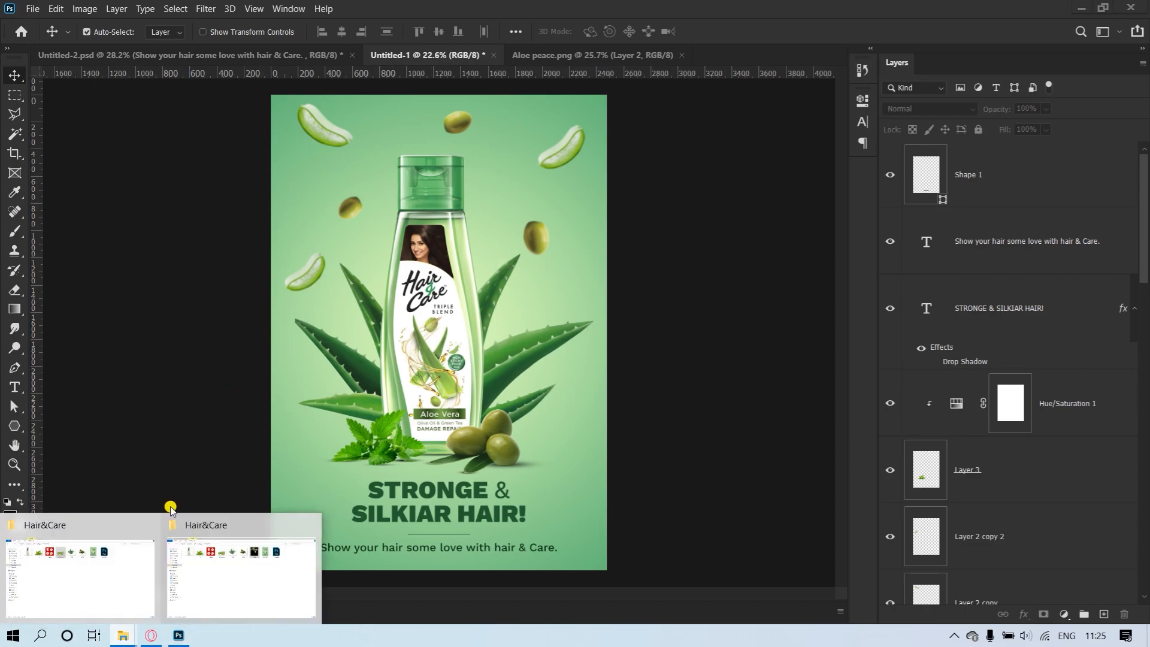
pyautogui.click(240, 566)
pyautogui.click(333, 118)
pyautogui.hotkey('alt', 'Tab')
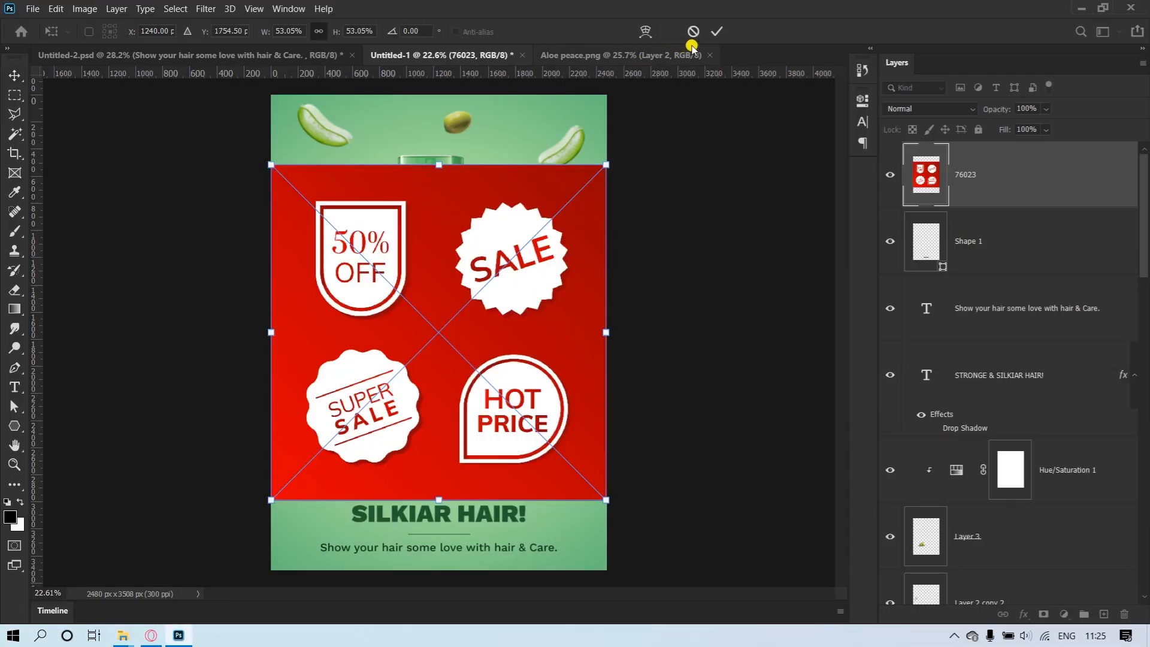
pyautogui.click(719, 31)
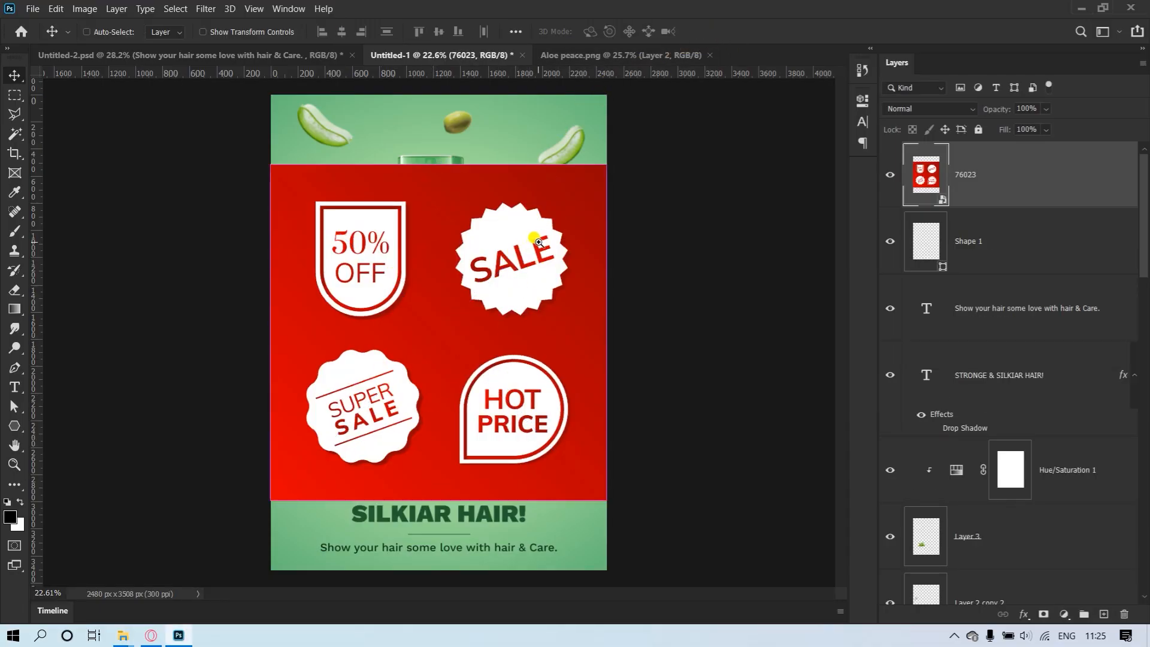
# - Copy the SALE starburst badge to its own layer using a rectangular selection, and delete the 76023 layer
pyautogui.moveTo(547, 257); pyautogui.dragTo(659, 319)
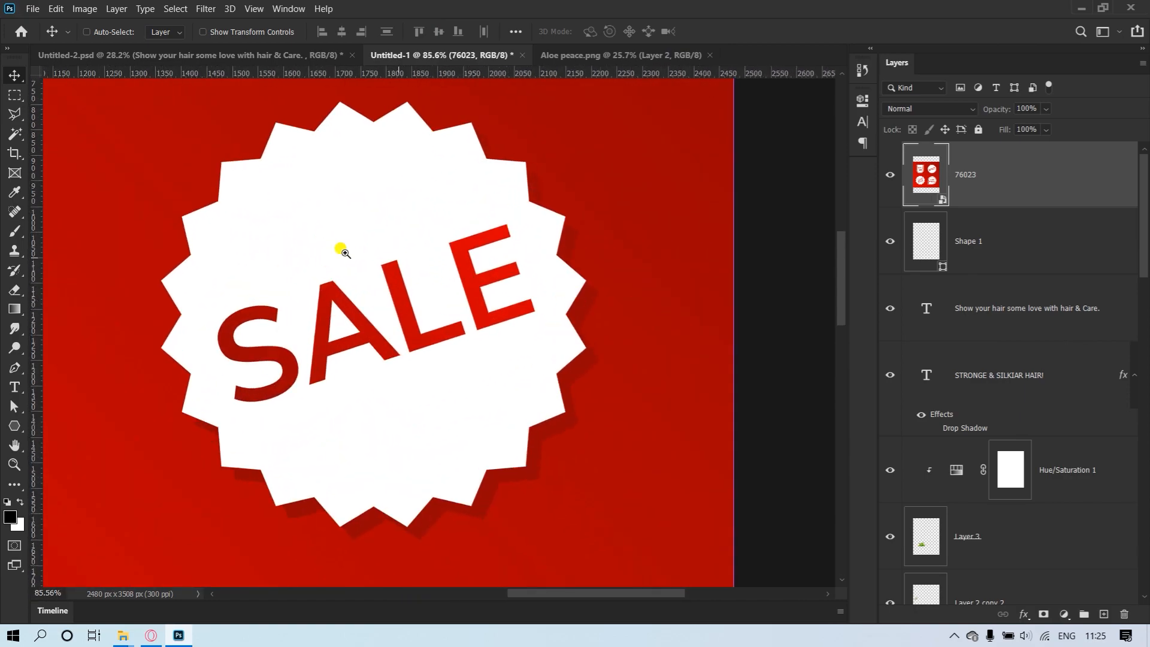
pyautogui.click(15, 95)
pyautogui.moveTo(99, 89); pyautogui.dragTo(618, 554)
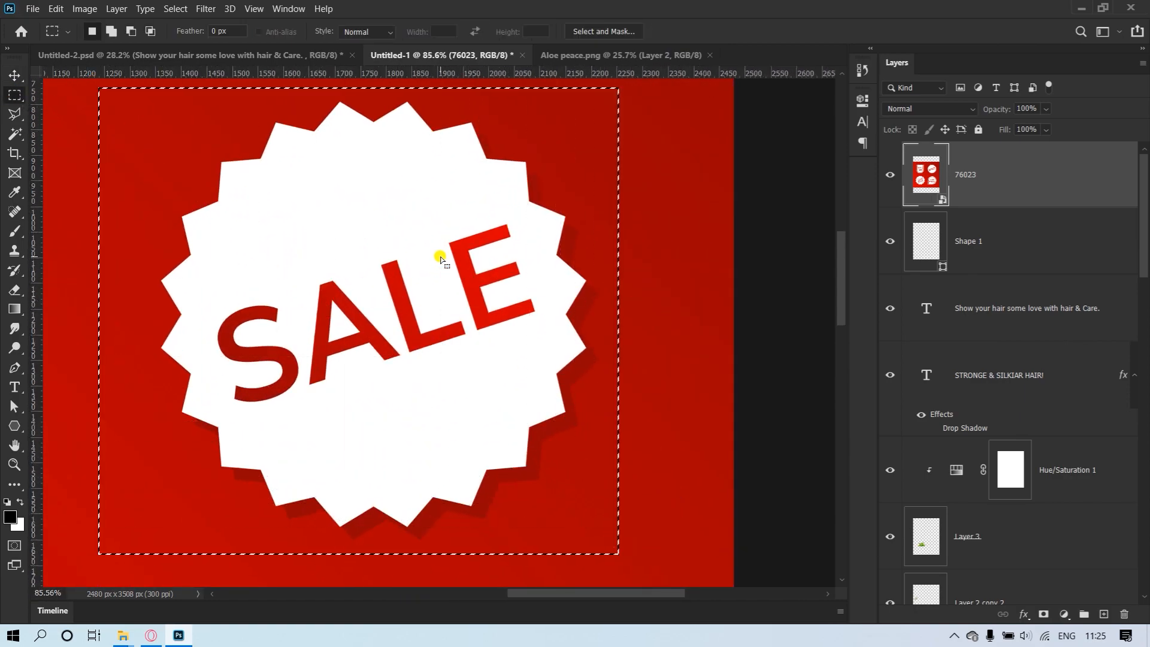
pyautogui.hotkey('ctrl', 'j')
pyautogui.click(996, 226)
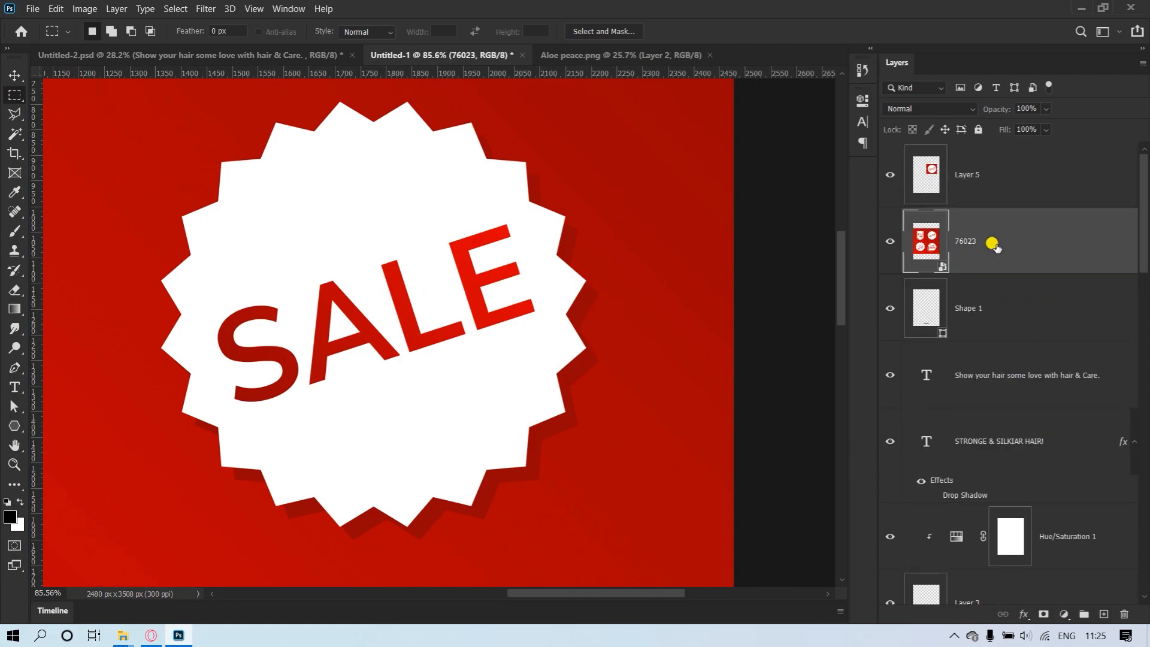
pyautogui.press('Delete')
# - Isolate the white SALE starburst on a new layer with the Magic Wand and delete the layer with the red background
pyautogui.click(15, 134)
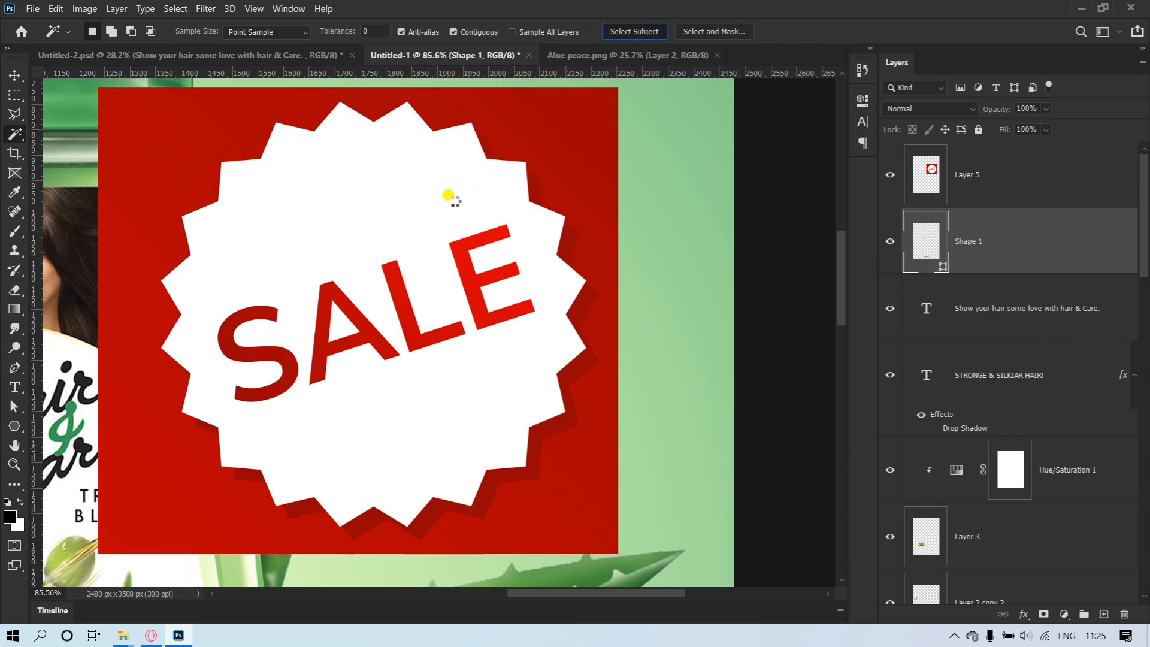
pyautogui.click(989, 183)
pyautogui.click(890, 174)
pyautogui.click(891, 174)
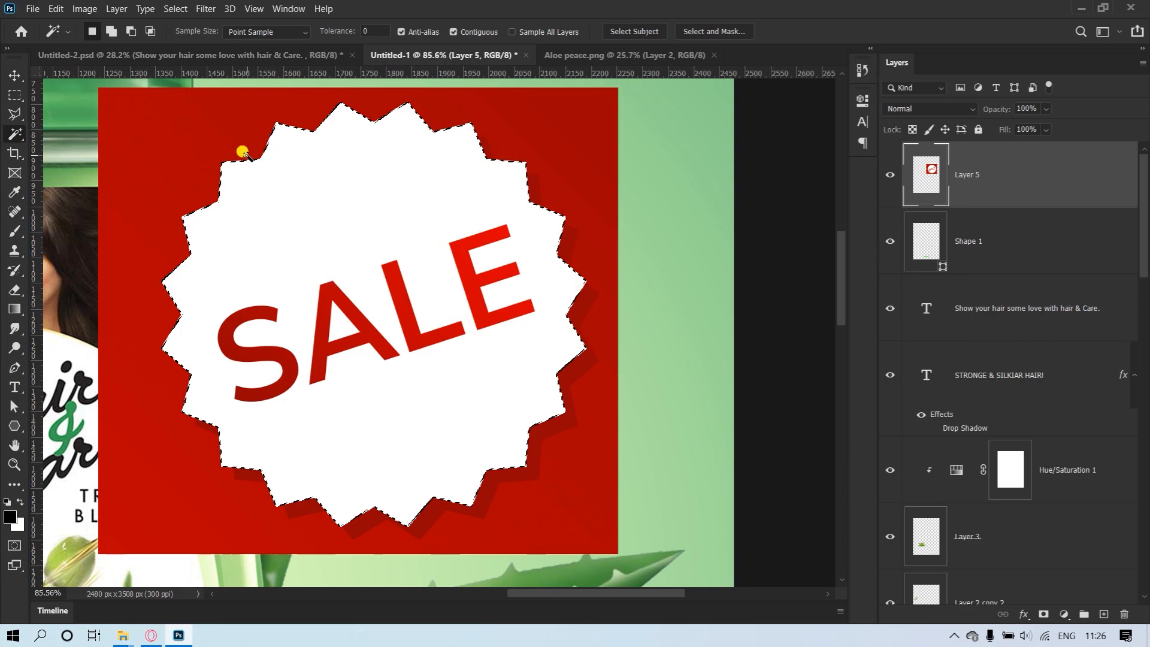
pyautogui.moveTo(206, 160); pyautogui.dragTo(372, 264)
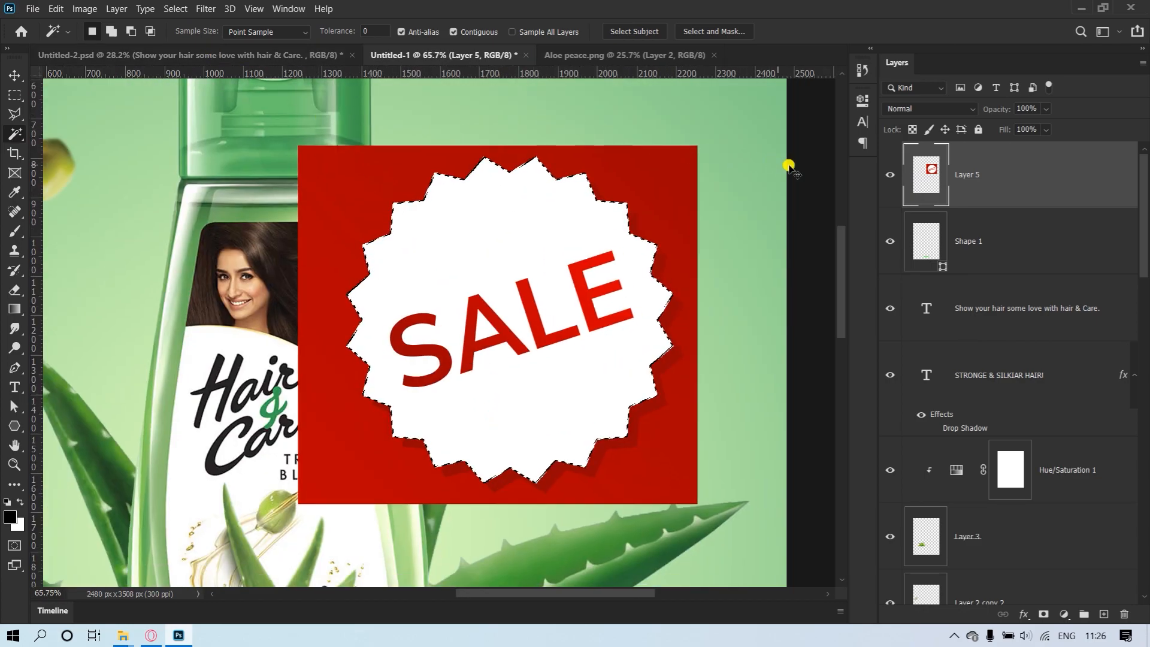
pyautogui.hotkey('ctrl', 'j')
pyautogui.click(995, 239)
pyautogui.press('Delete')
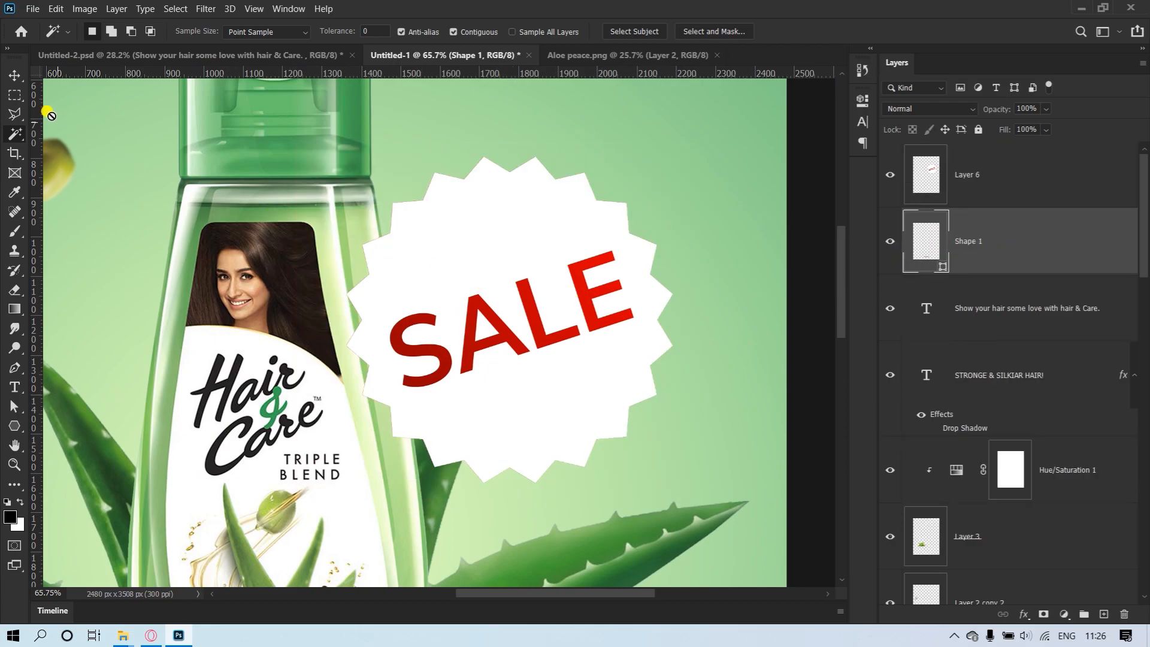
# - Paint over the SALE lettering in white with an 83 px brush at 100% hardness, leaving a blank starburst
pyautogui.click(15, 234)
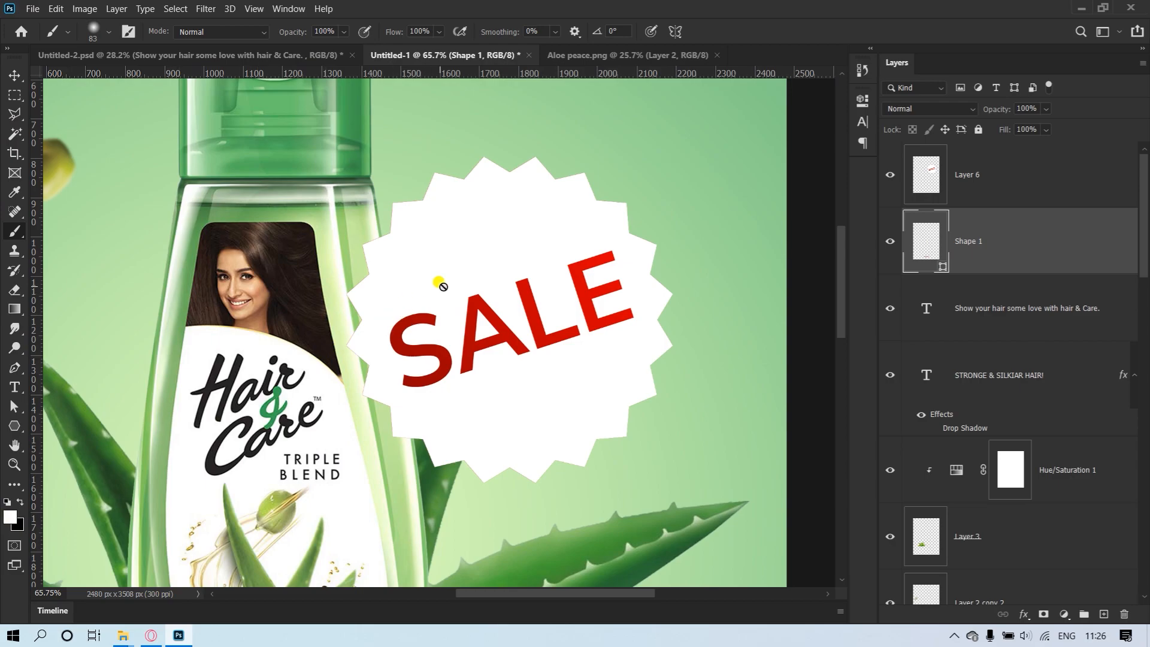
pyautogui.click(975, 181)
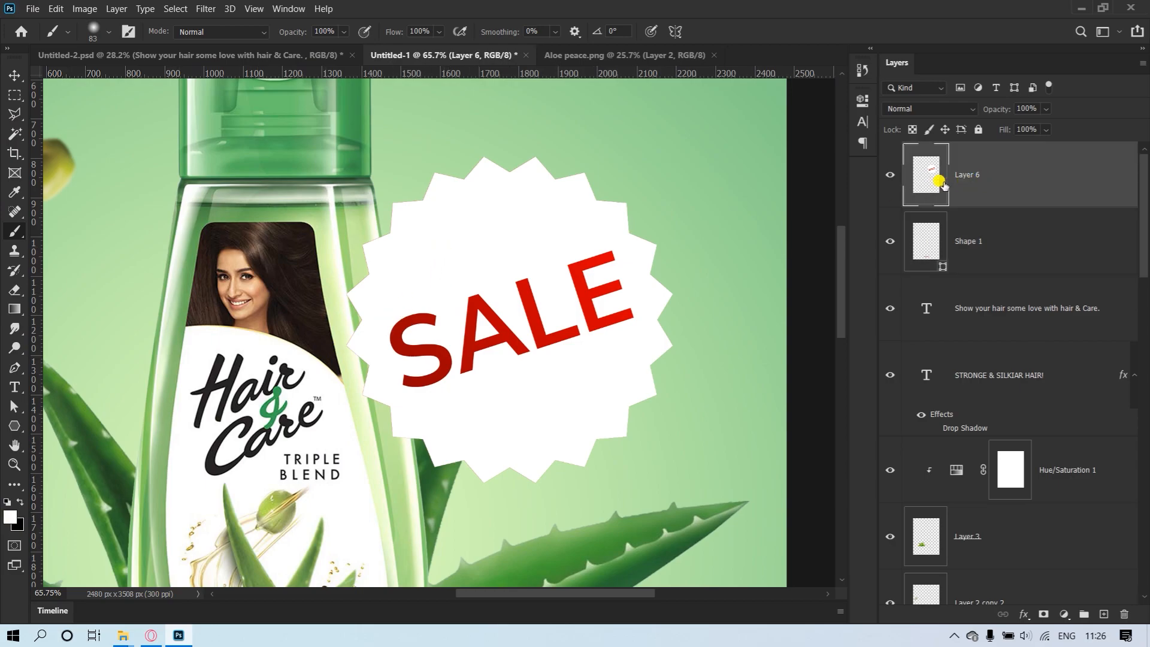
pyautogui.click(892, 174)
pyautogui.rightClick(491, 243)
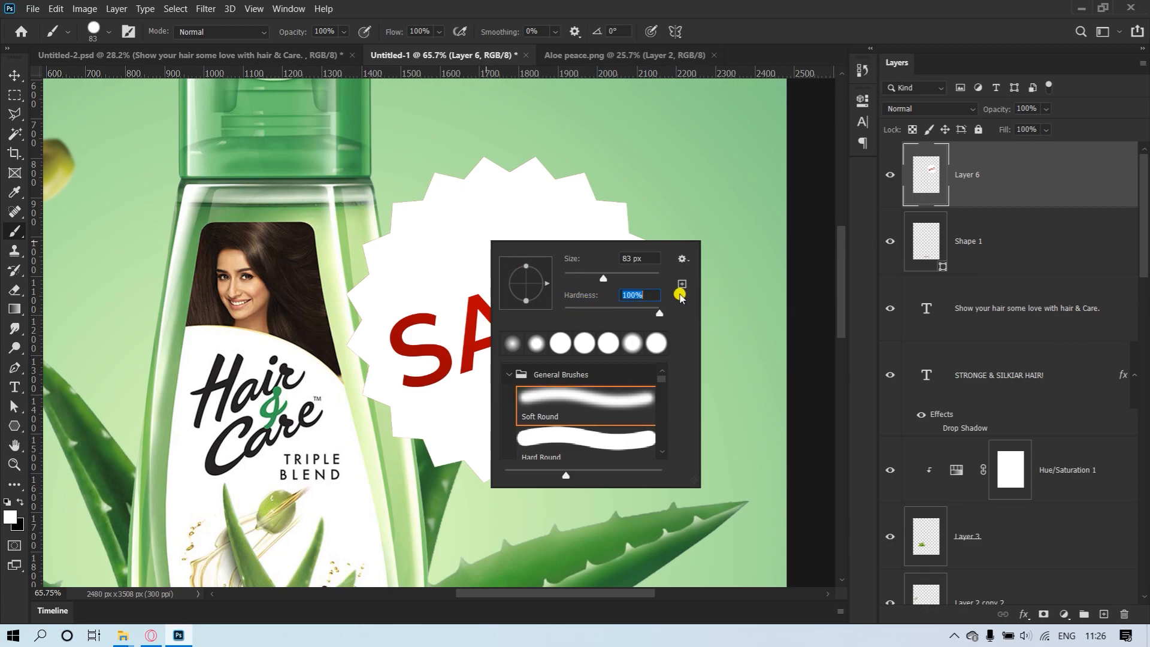
pyautogui.press('Return')
pyautogui.moveTo(399, 325)
pyautogui.mouseDown()
pyautogui.moveTo(445, 322)
pyautogui.moveTo(466, 362)
pyautogui.moveTo(434, 376)
pyautogui.moveTo(410, 377)
pyautogui.moveTo(484, 334)
pyautogui.moveTo(522, 284)
pyautogui.moveTo(502, 348)
pyautogui.moveTo(522, 301)
pyautogui.moveTo(471, 362)
pyautogui.moveTo(600, 336)
pyautogui.moveTo(629, 319)
pyautogui.moveTo(598, 256)
pyautogui.moveTo(609, 260)
pyautogui.moveTo(621, 297)
pyautogui.moveTo(574, 258)
pyautogui.moveTo(589, 321)
pyautogui.moveTo(531, 342)
pyautogui.moveTo(559, 347)
pyautogui.mouseUp()
pyautogui.press('v')
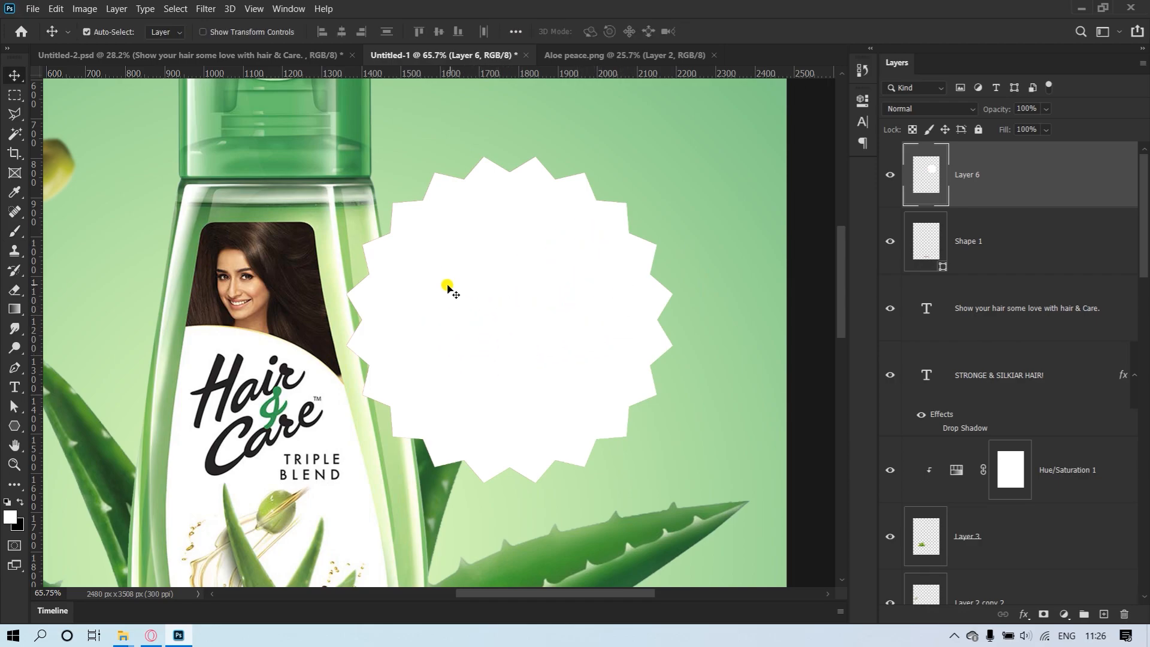
# - Add a Color Overlay effect in red #ff3535 at 100% opacity to the starburst badge
pyautogui.scroll(-5, 545, 265)
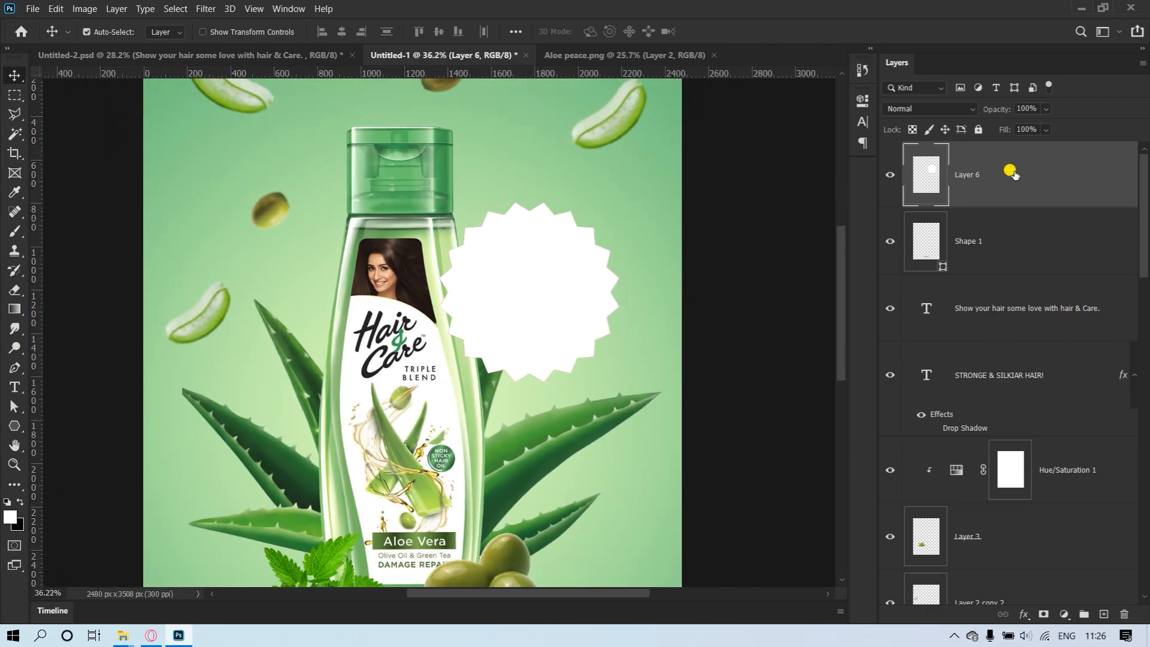
pyautogui.click(1022, 615)
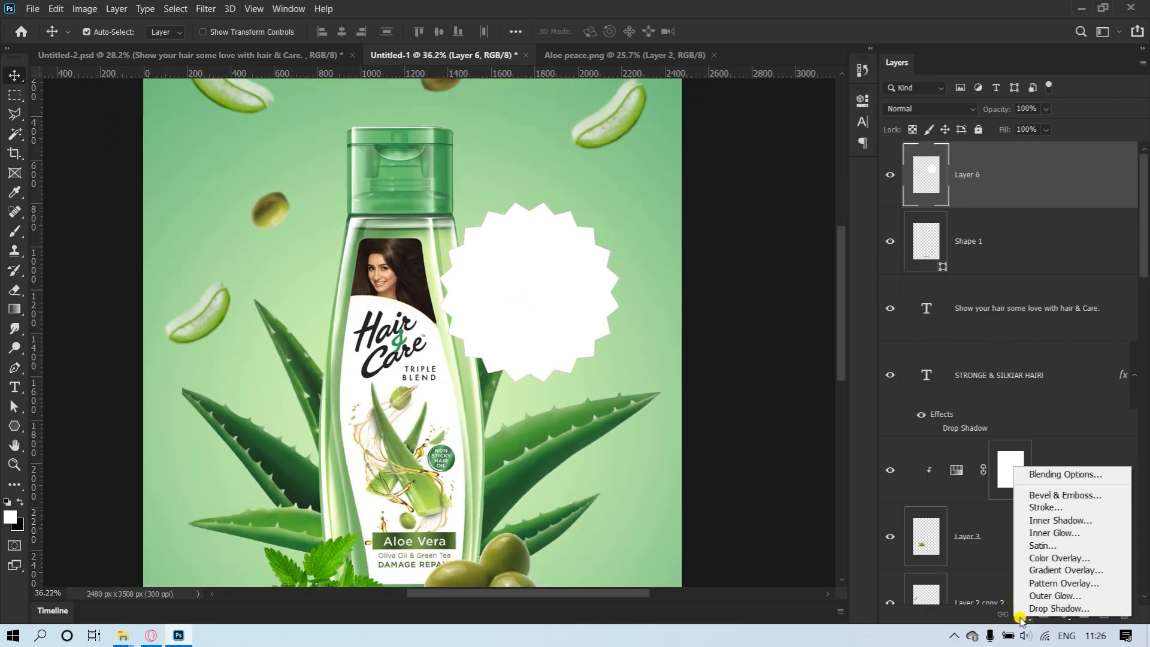
pyautogui.click(1042, 557)
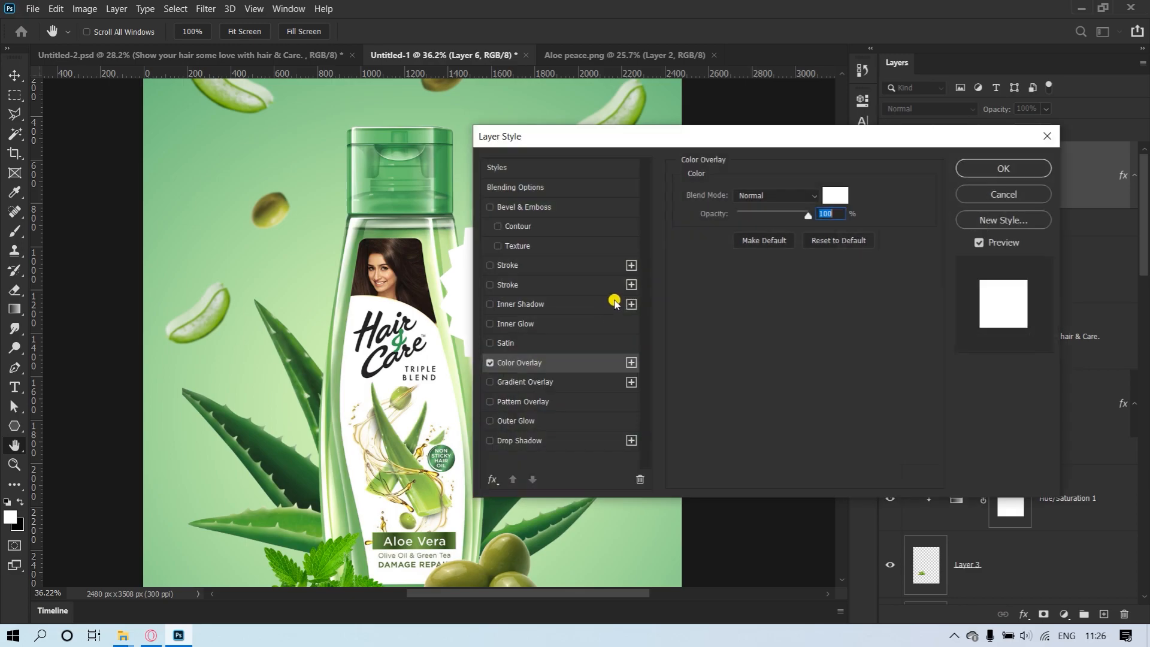
pyautogui.click(836, 196)
pyautogui.moveTo(829, 128); pyautogui.dragTo(952, 94)
pyautogui.click(1110, 120)
pyautogui.moveTo(847, 143)
pyautogui.mouseDown()
pyautogui.moveTo(1008, 120)
pyautogui.moveTo(941, 162)
pyautogui.moveTo(958, 138)
pyautogui.moveTo(905, 130)
pyautogui.mouseUp()
pyautogui.click(908, 209)
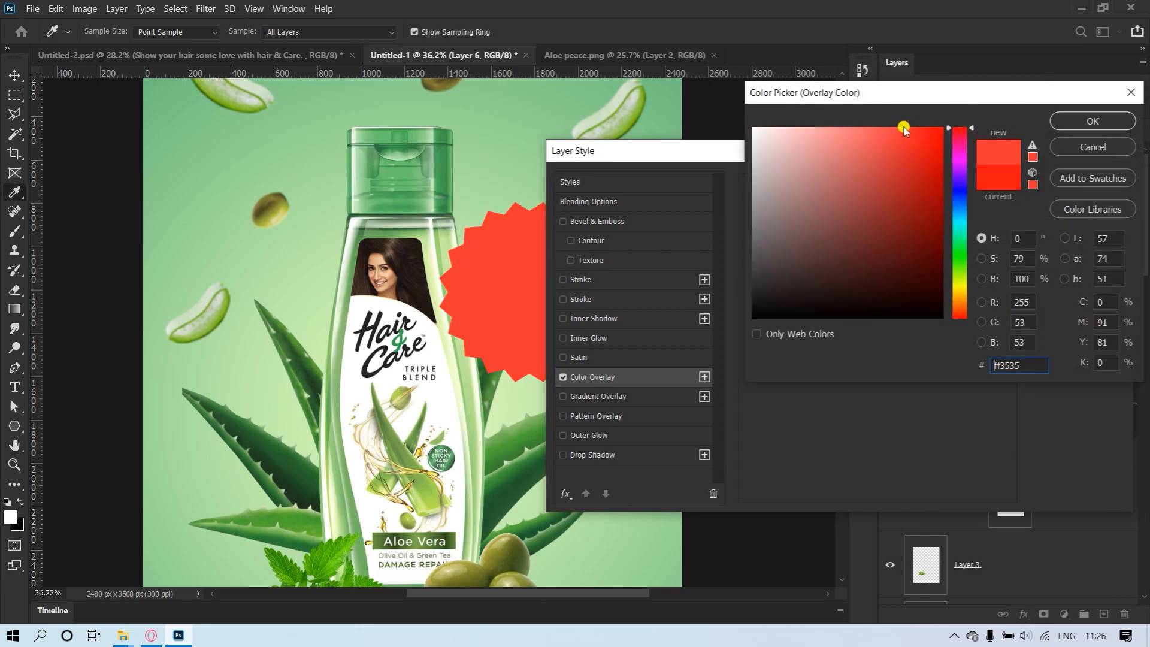
pyautogui.click(1091, 121)
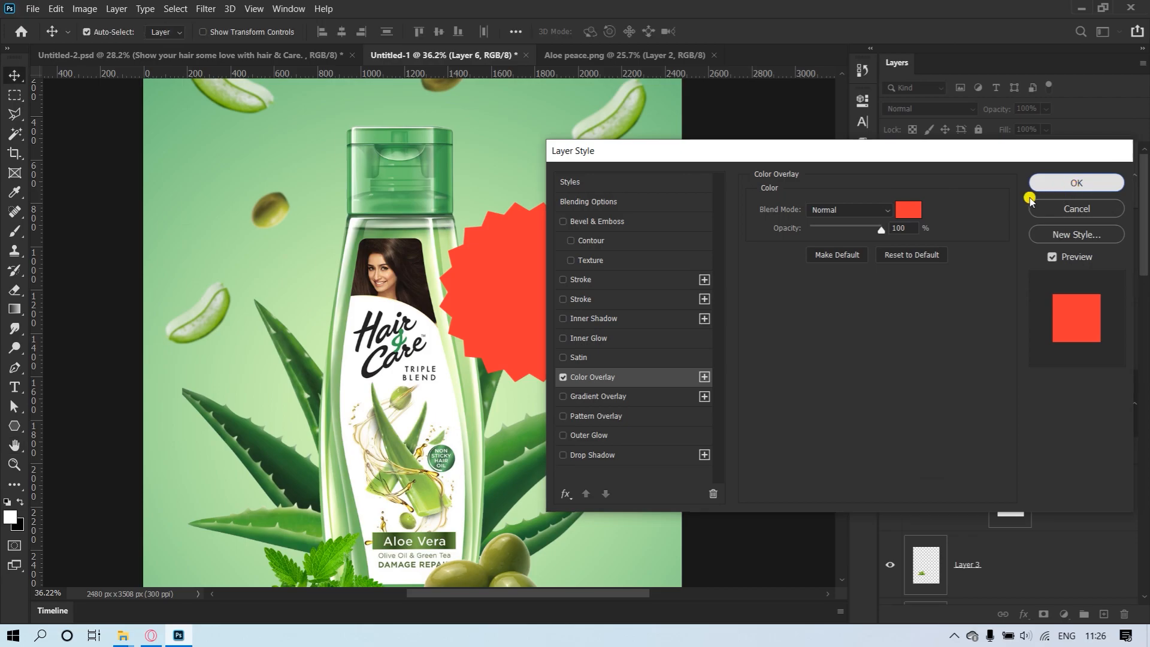
pyautogui.click(1058, 183)
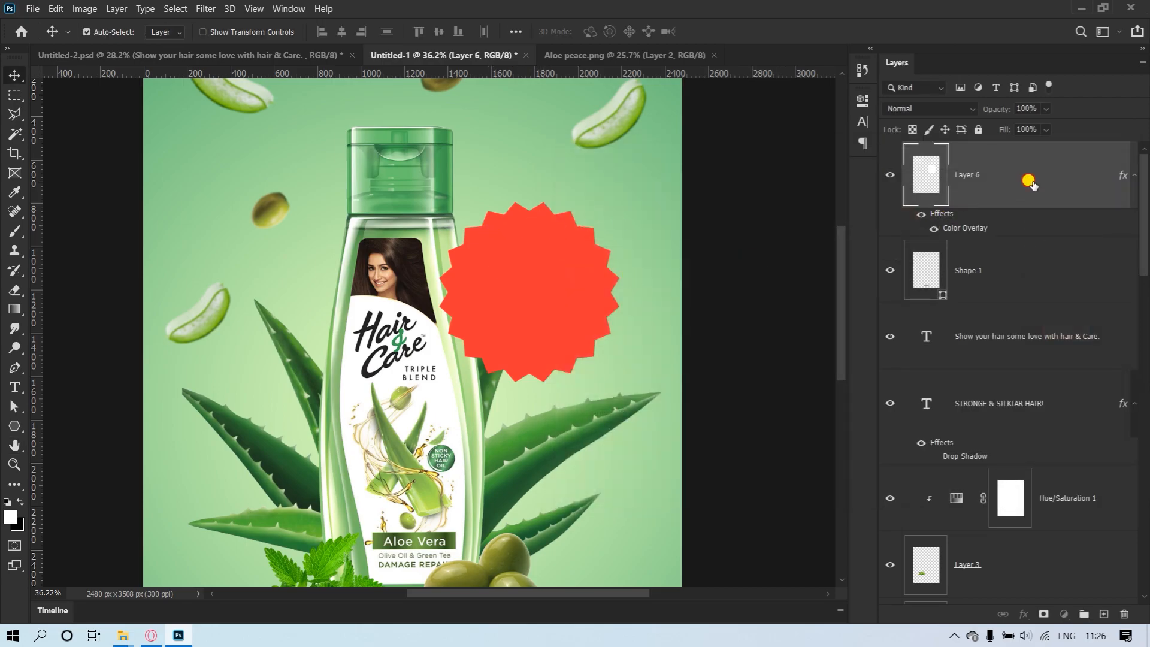
# - Scale the red starburst badge to about 59% and position it beside the bottle's shoulder
pyautogui.click(1131, 180)
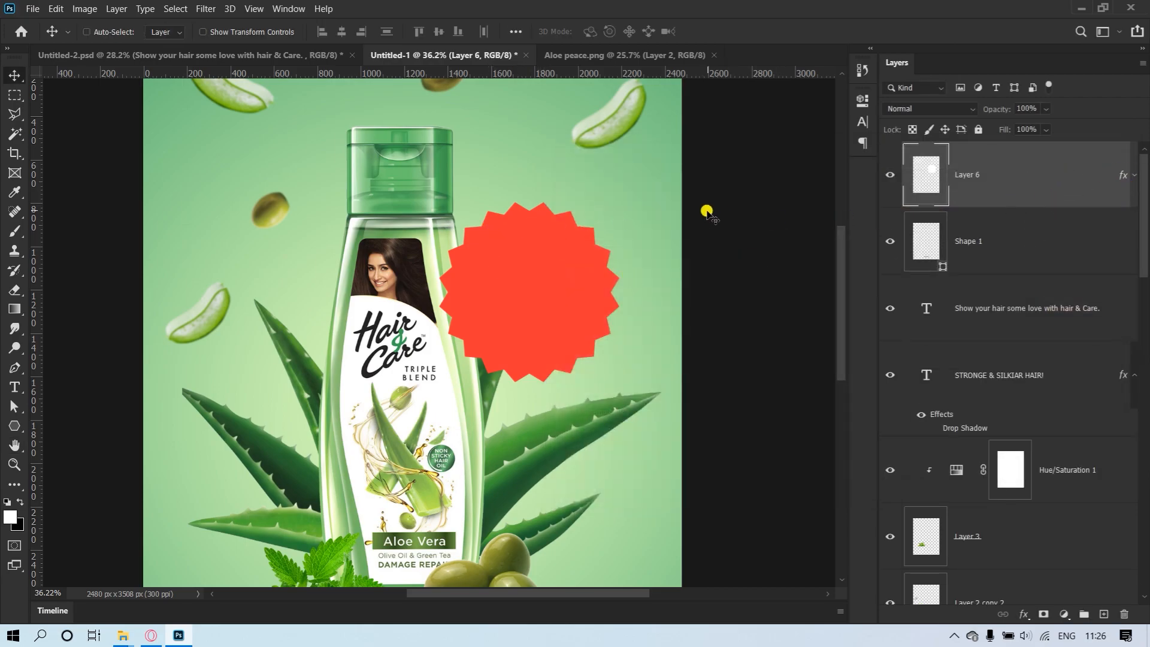
pyautogui.hotkey('ctrl', 't')
pyautogui.moveTo(623, 202); pyautogui.dragTo(583, 238)
pyautogui.moveTo(535, 284); pyautogui.dragTo(524, 252)
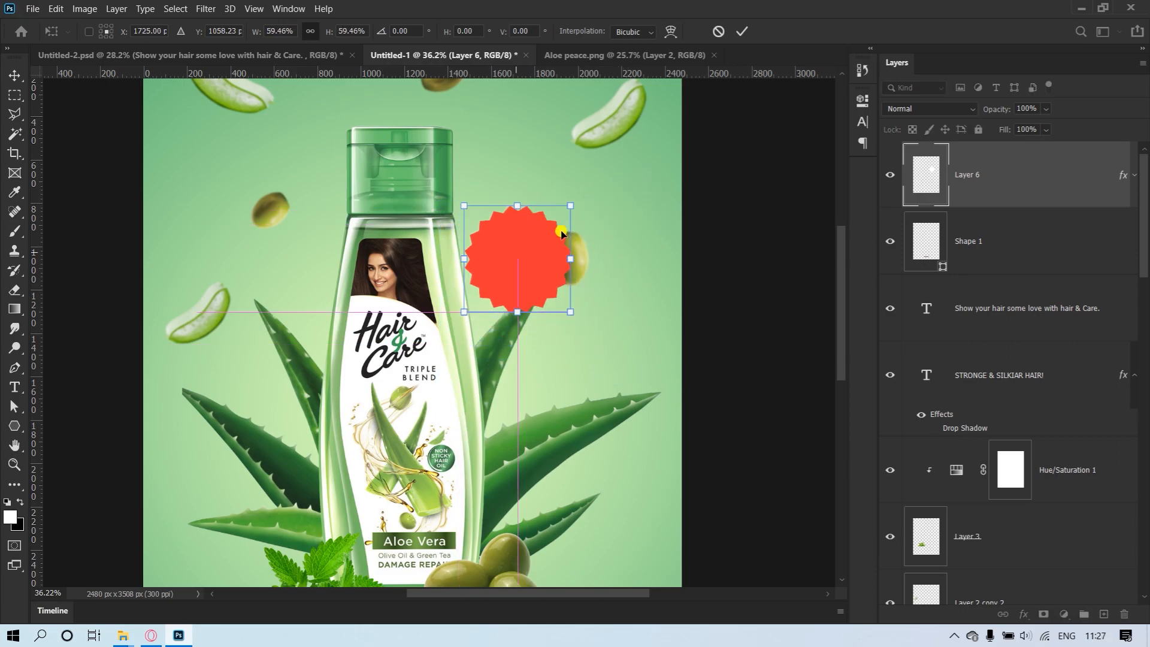
pyautogui.click(742, 31)
# - Copy the 50% OFF text from Untitled-2 onto the starburst in Untitled-1, and shift both together to overlap the bottle
pyautogui.click(221, 56)
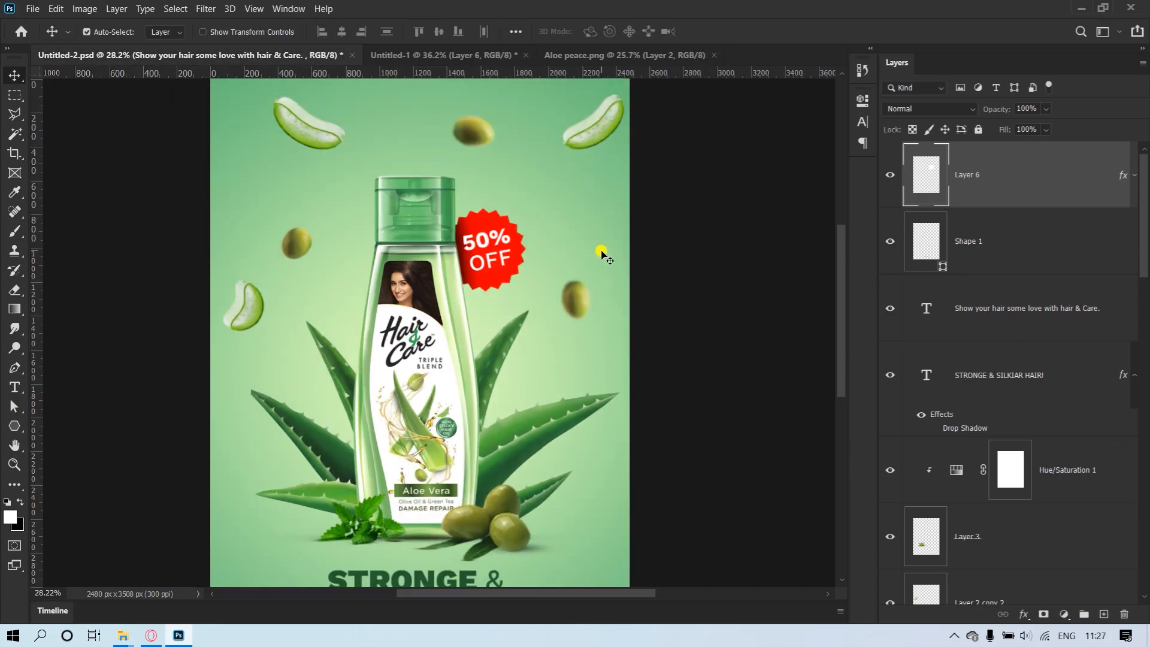
pyautogui.click(482, 245)
pyautogui.moveTo(524, 258); pyautogui.dragTo(558, 293)
pyautogui.scroll(5, 542, 245)
pyautogui.scroll(-4, 647, 259)
pyautogui.keyDown('ctrl'); pyautogui.click(977, 243); pyautogui.keyUp('ctrl')
pyautogui.moveTo(693, 366); pyautogui.dragTo(651, 329)
pyautogui.scroll(-3, 651, 286)
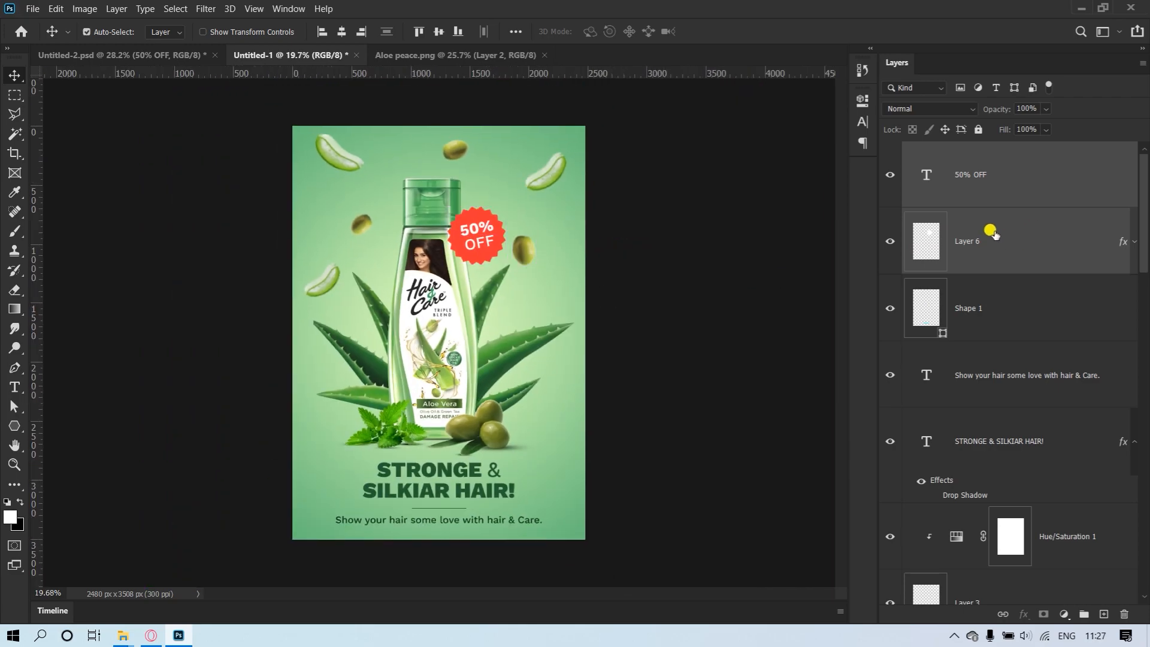
# - Place the 50% OFF text and Layer 6 directly above the bg layer, and reposition the badge partly behind the bottle
pyautogui.moveTo(1012, 241); pyautogui.dragTo(996, 547)
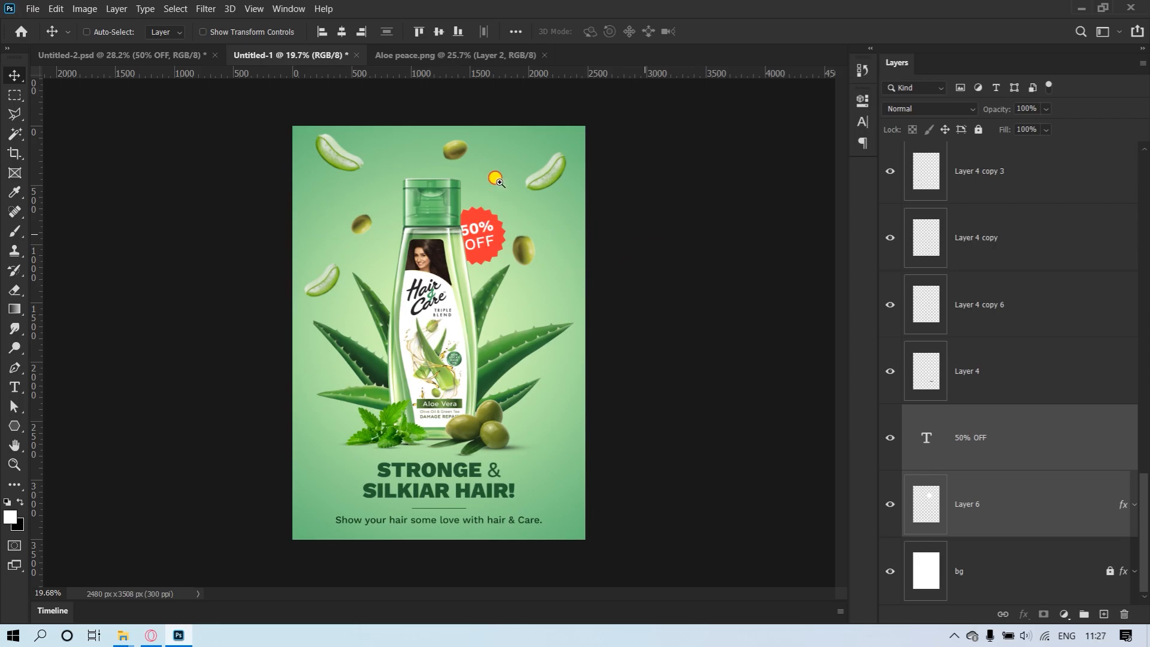
pyautogui.moveTo(495, 178); pyautogui.dragTo(605, 244)
pyautogui.moveTo(572, 331); pyautogui.dragTo(591, 353)
pyautogui.moveTo(503, 349); pyautogui.dragTo(438, 352)
pyautogui.keyDown('ctrl'); pyautogui.click(745, 362); pyautogui.keyUp('ctrl')
pyautogui.moveTo(454, 397); pyautogui.dragTo(494, 392)
pyautogui.keyDown('ctrl'); pyautogui.click(526, 324); pyautogui.keyUp('ctrl')
pyautogui.moveTo(562, 313); pyautogui.dragTo(568, 308)
pyautogui.moveTo(583, 313); pyautogui.dragTo(596, 378)
pyautogui.keyDown('ctrl'); pyautogui.click(713, 320); pyautogui.keyUp('ctrl')
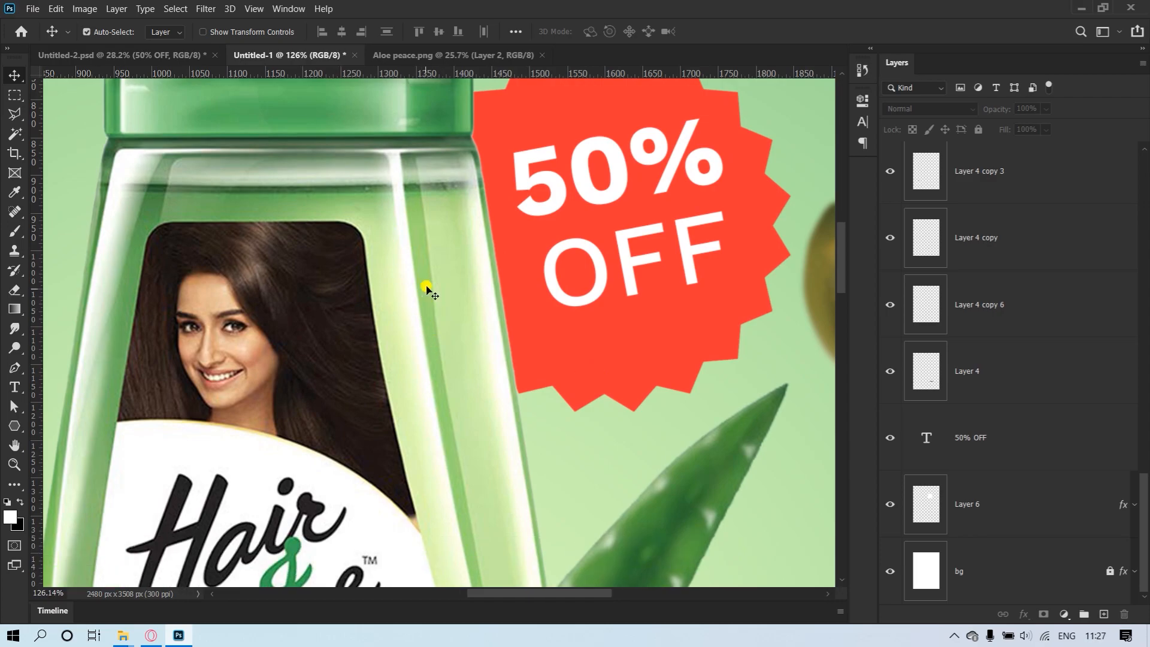
pyautogui.keyDown('ctrl'); pyautogui.click(442, 251); pyautogui.keyUp('ctrl')
# - Load the outline of the Layer 6 starburst as a selection and add a new layer above it
pyautogui.click(623, 362)
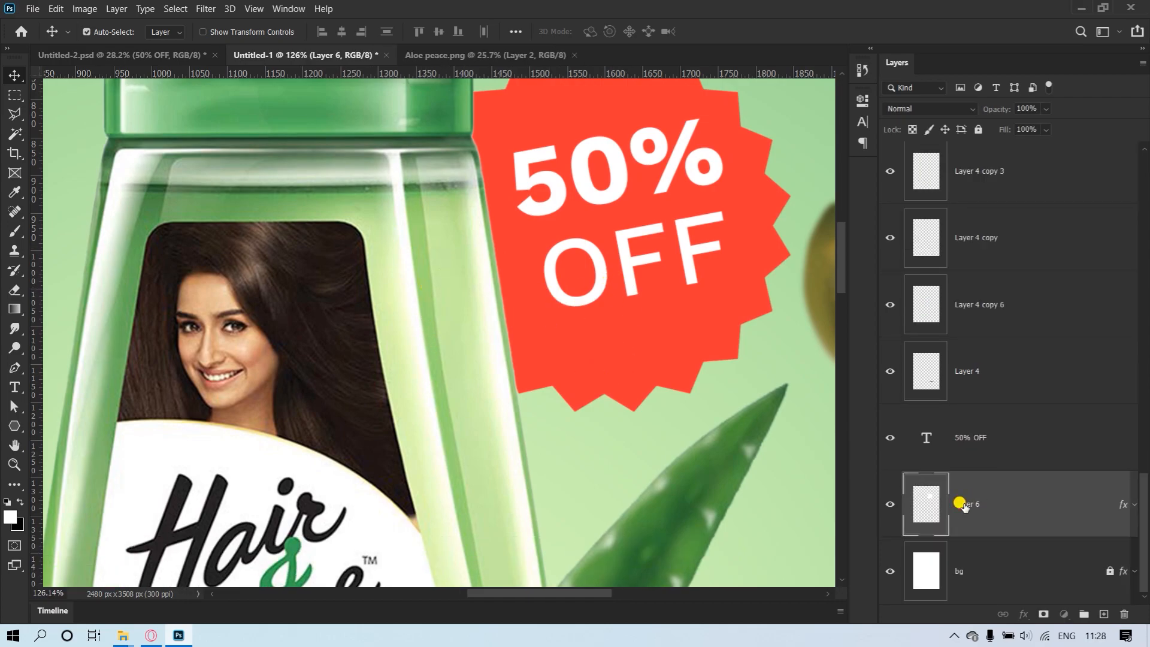
pyautogui.click(891, 505)
pyautogui.click(892, 505)
pyautogui.rightClick(930, 504)
pyautogui.click(979, 244)
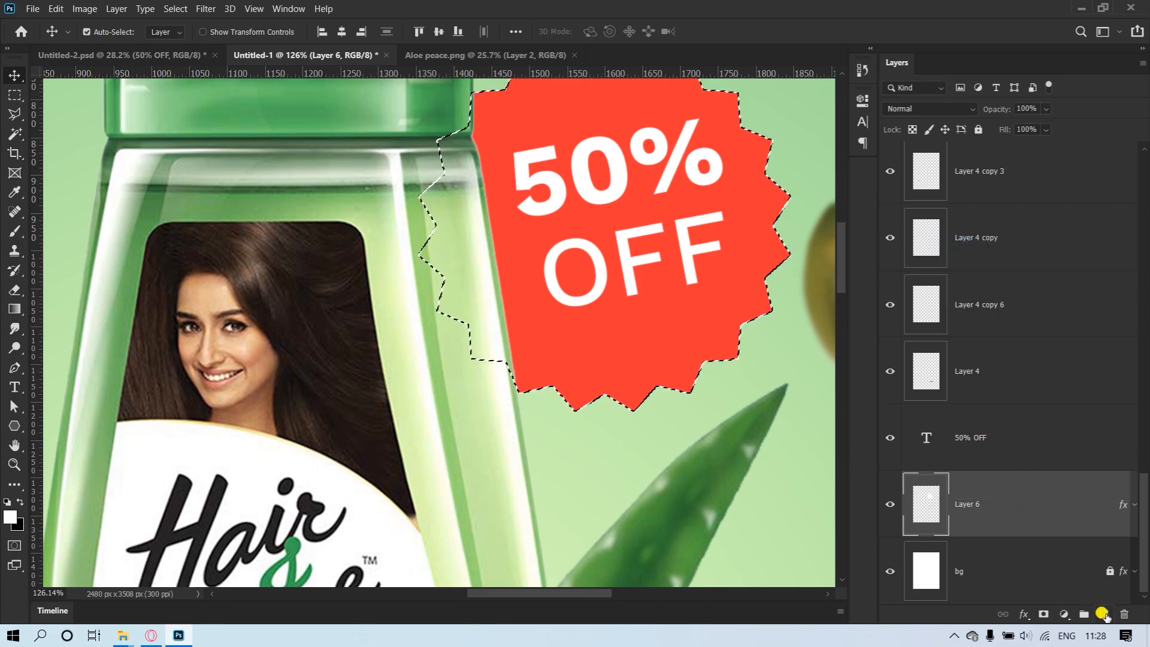
pyautogui.click(1104, 615)
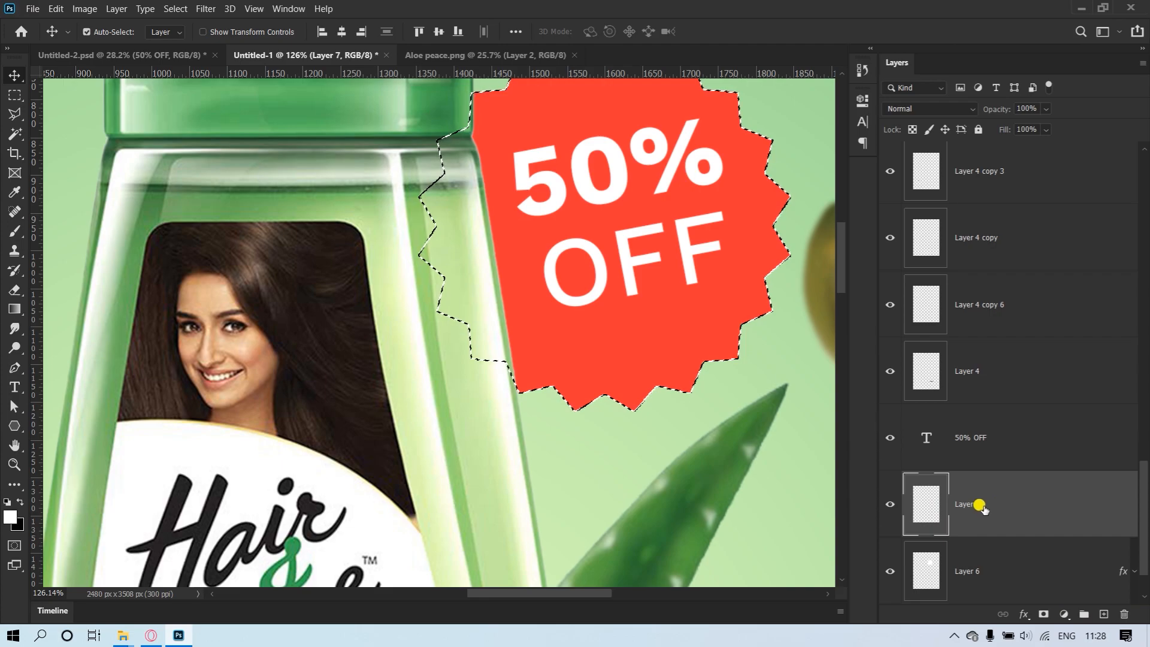
# - Paint a black shadow on the badge along the bottle's edge with a Soft Round brush at 0% hardness, sized 214 to 408 px, and deselect
pyautogui.press('b')
pyautogui.click(21, 501)
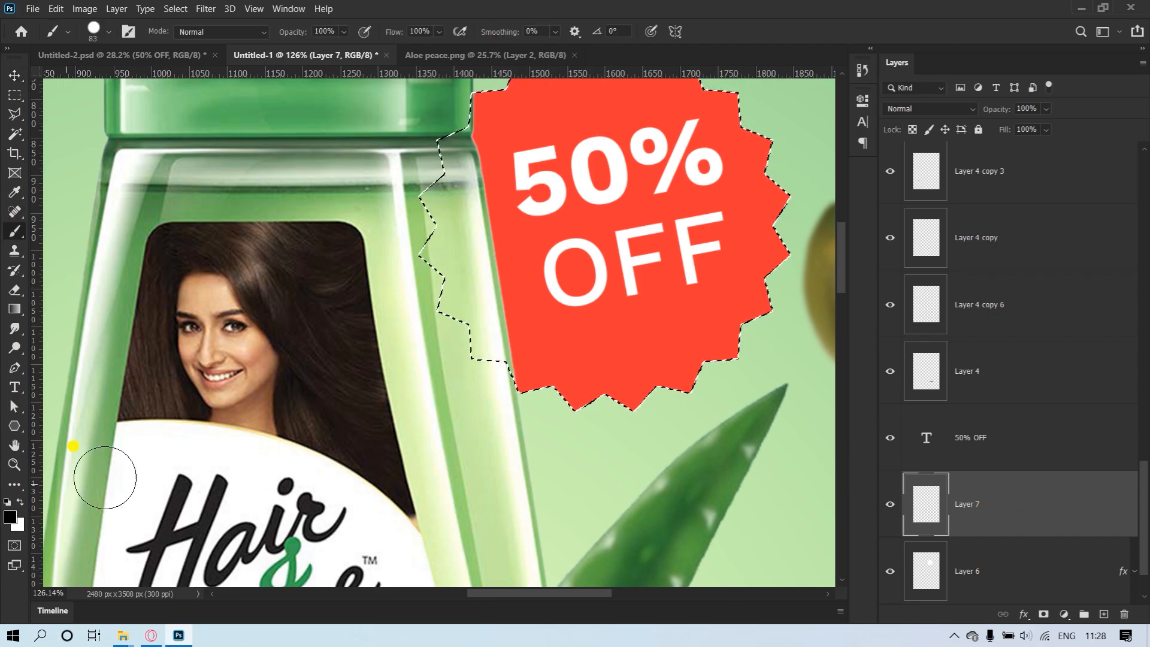
pyautogui.rightClick(493, 201)
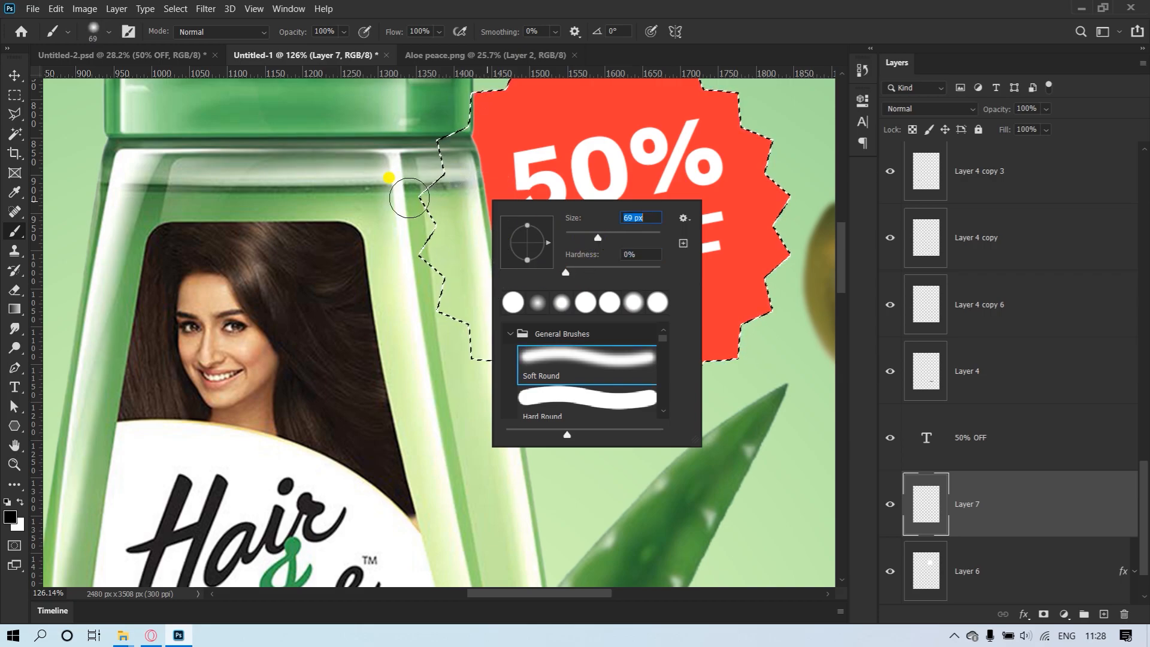
pyautogui.moveTo(480, 159); pyautogui.dragTo(581, 195)
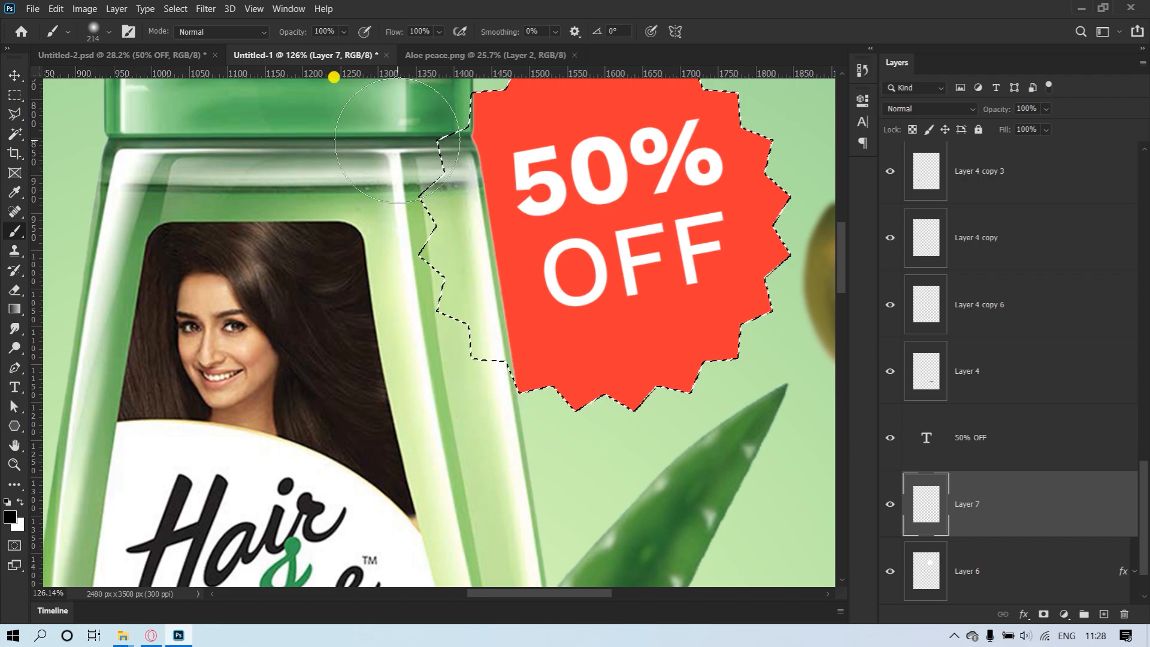
pyautogui.moveTo(385, 131)
pyautogui.mouseDown()
pyautogui.moveTo(420, 293)
pyautogui.moveTo(471, 445)
pyautogui.moveTo(399, 285)
pyautogui.moveTo(398, 421)
pyautogui.mouseUp()
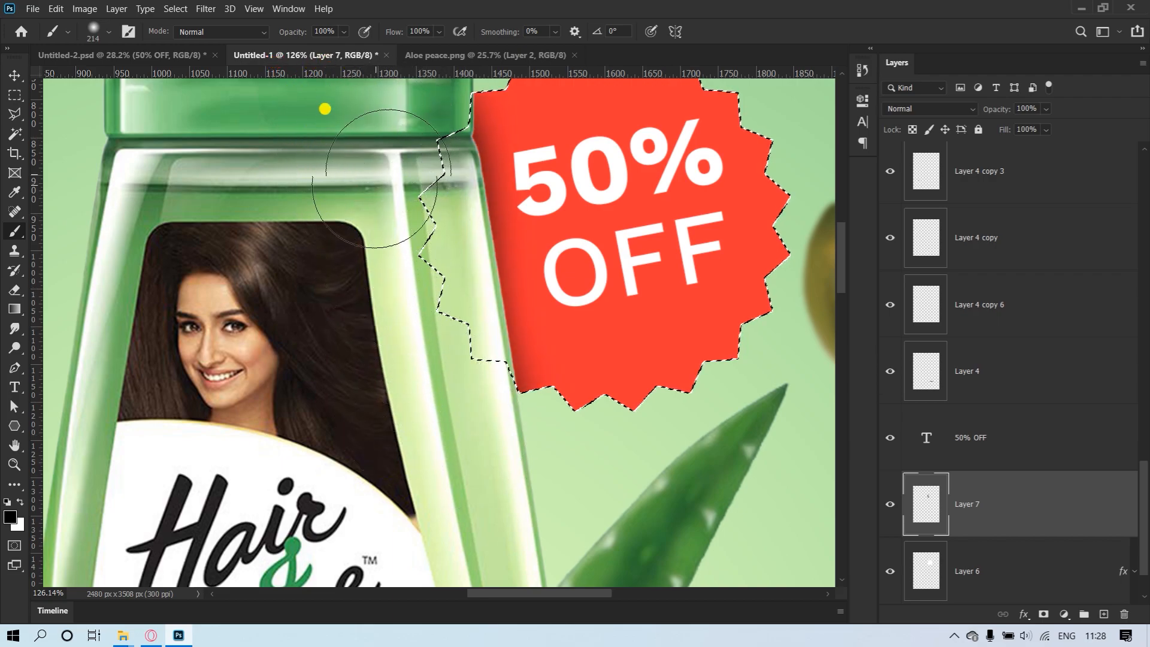
pyautogui.moveTo(374, 185)
pyautogui.mouseDown()
pyautogui.moveTo(419, 240)
pyautogui.moveTo(455, 251)
pyautogui.mouseUp()
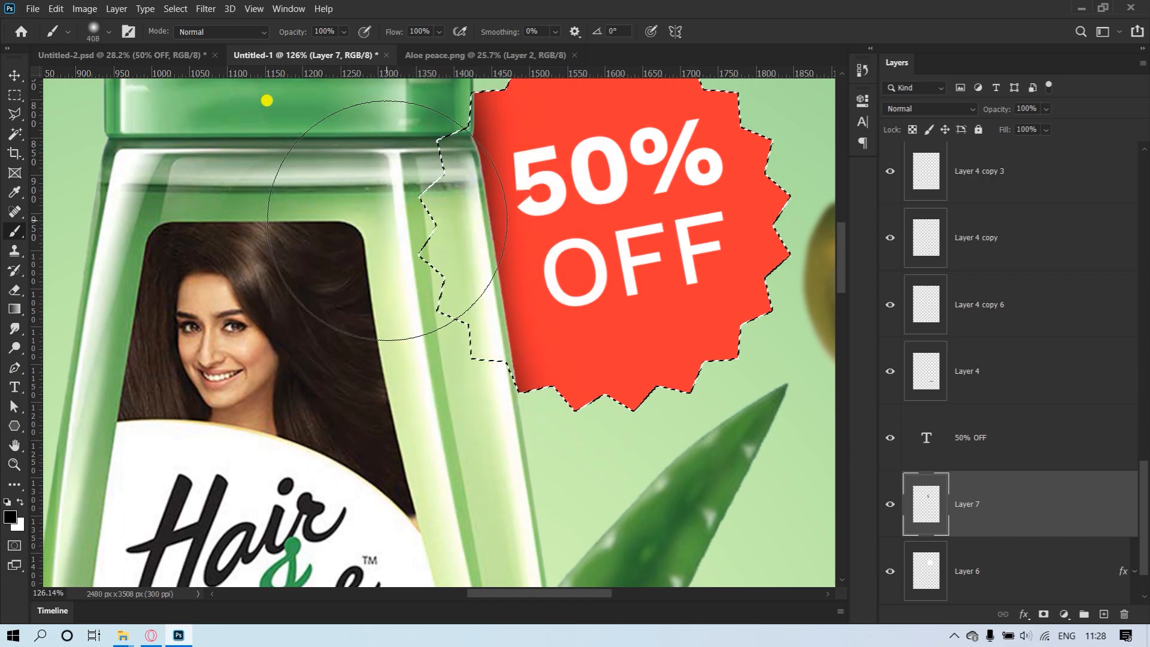
pyautogui.click(387, 220)
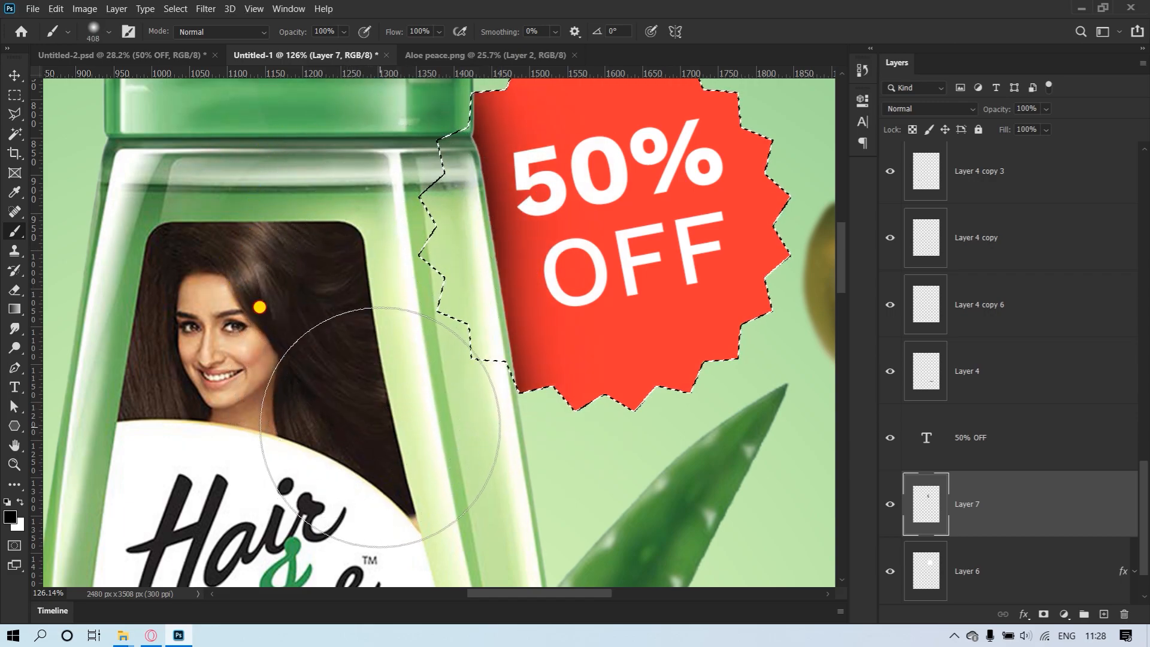
pyautogui.click(174, 8)
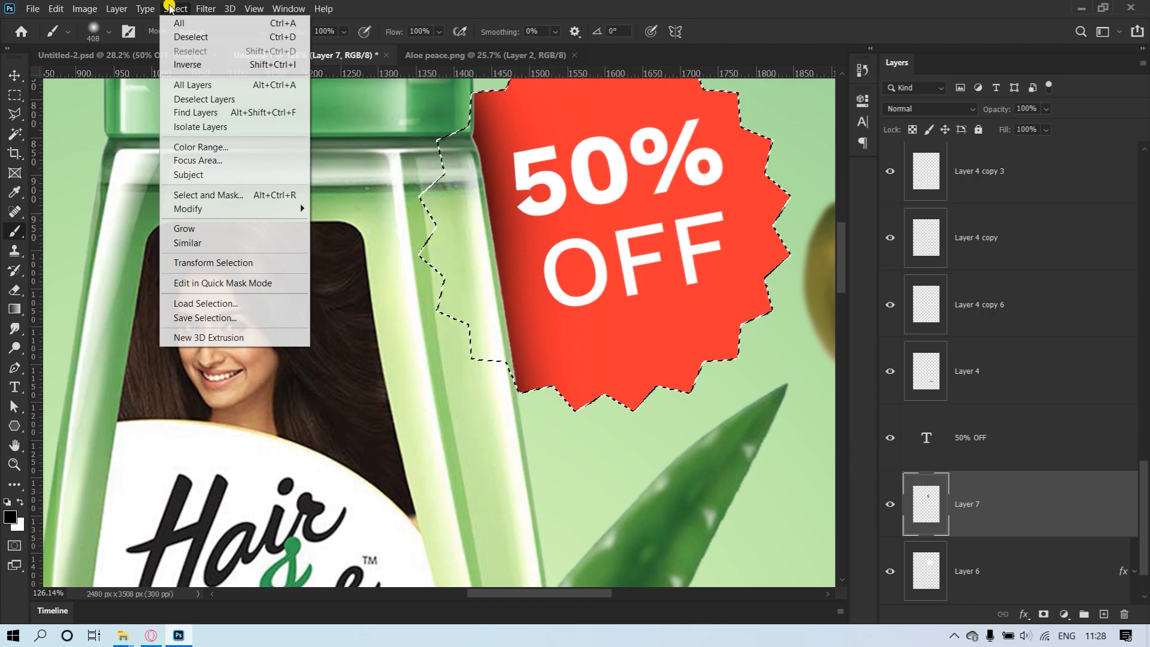
pyautogui.click(191, 37)
pyautogui.hotkey('ctrl', '0')
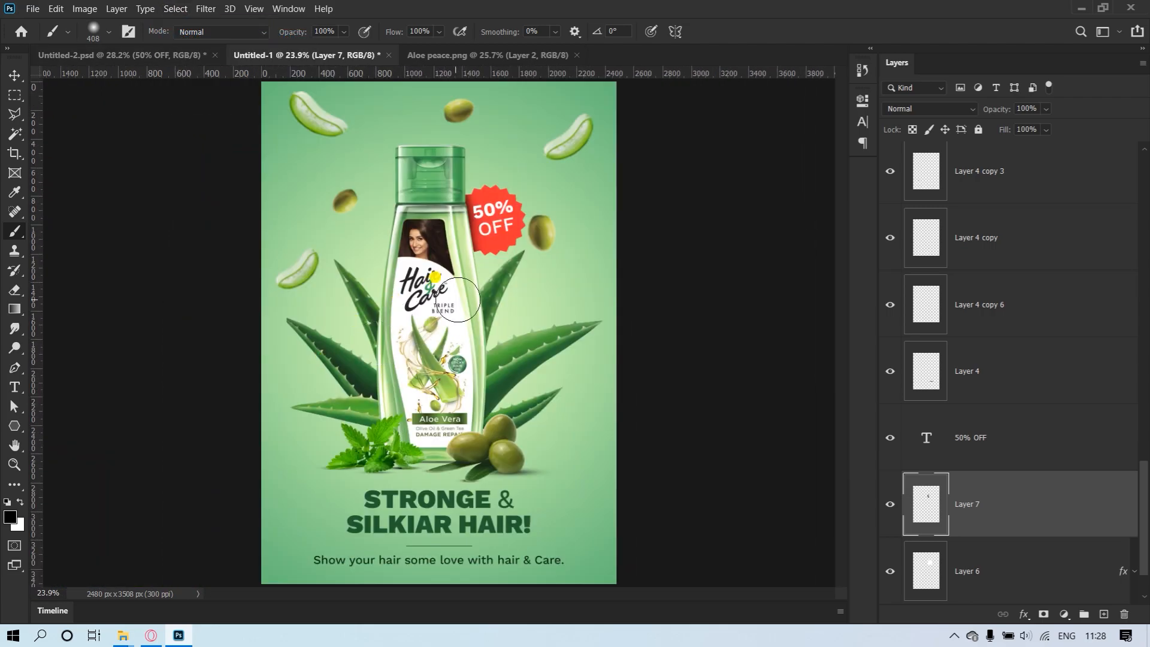
# - Select the shadow layers Layer 4 copy 3 and Layer 4 copy 4 under the mint leaves and adjust their placement
pyautogui.press('v')
pyautogui.scroll(5, 585, 257)
pyautogui.click(398, 257)
pyautogui.moveTo(473, 251); pyautogui.dragTo(488, 239)
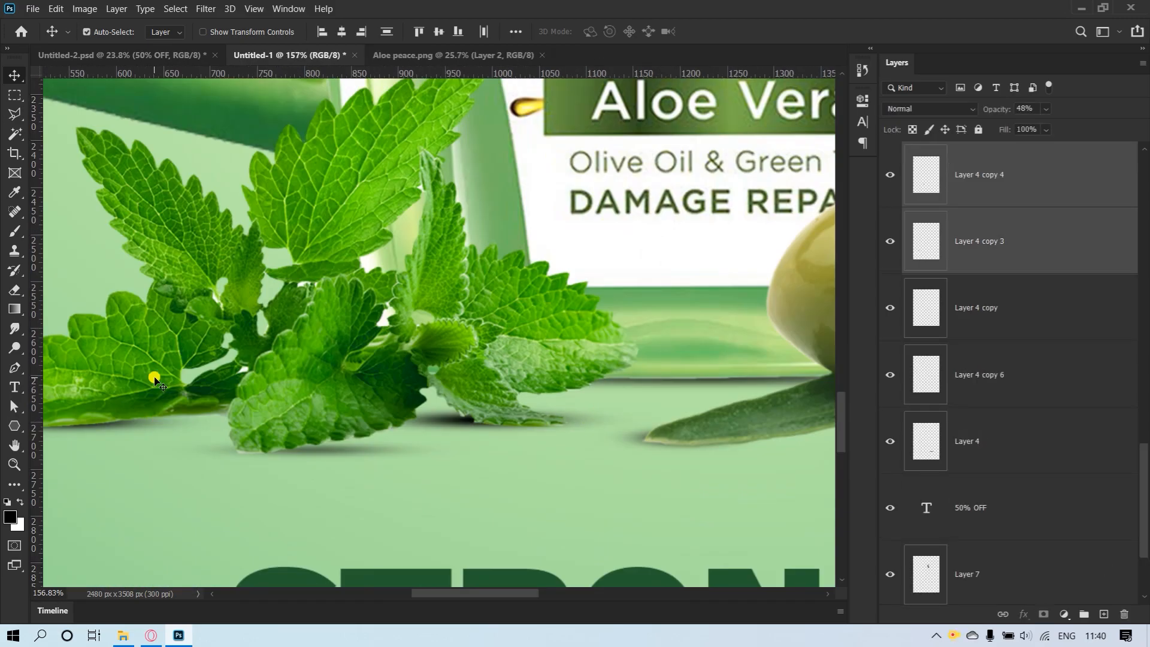
pyautogui.moveTo(752, 205); pyautogui.dragTo(760, 205)
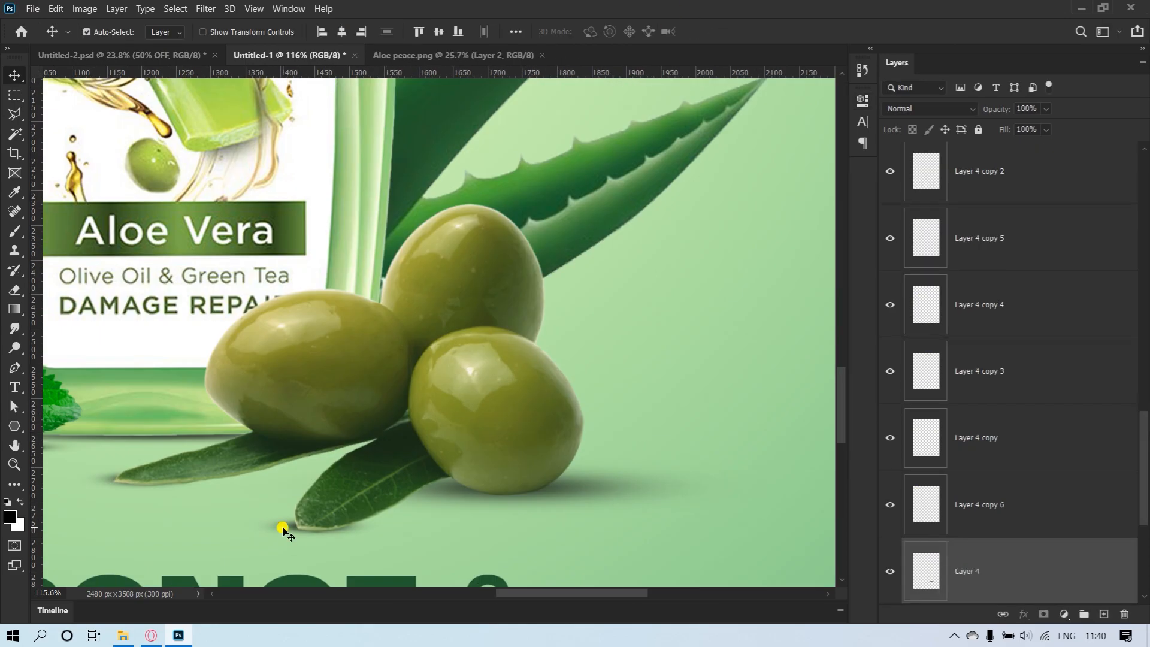
# - Stretch the Layer 4 shadow beneath the olives with Free Transform, and reposition the olives together with their shadow layers
pyautogui.hotkey('ctrl', 't')
pyautogui.moveTo(123, 527); pyautogui.dragTo(78, 526)
pyautogui.press('Return')
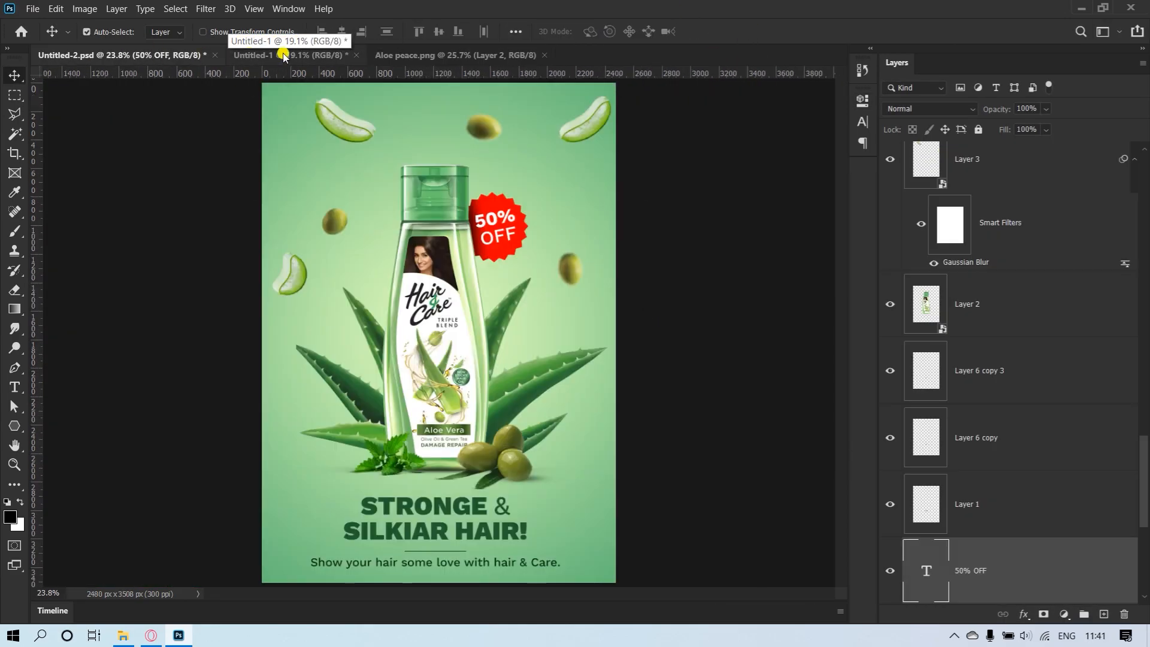
pyautogui.click(290, 55)
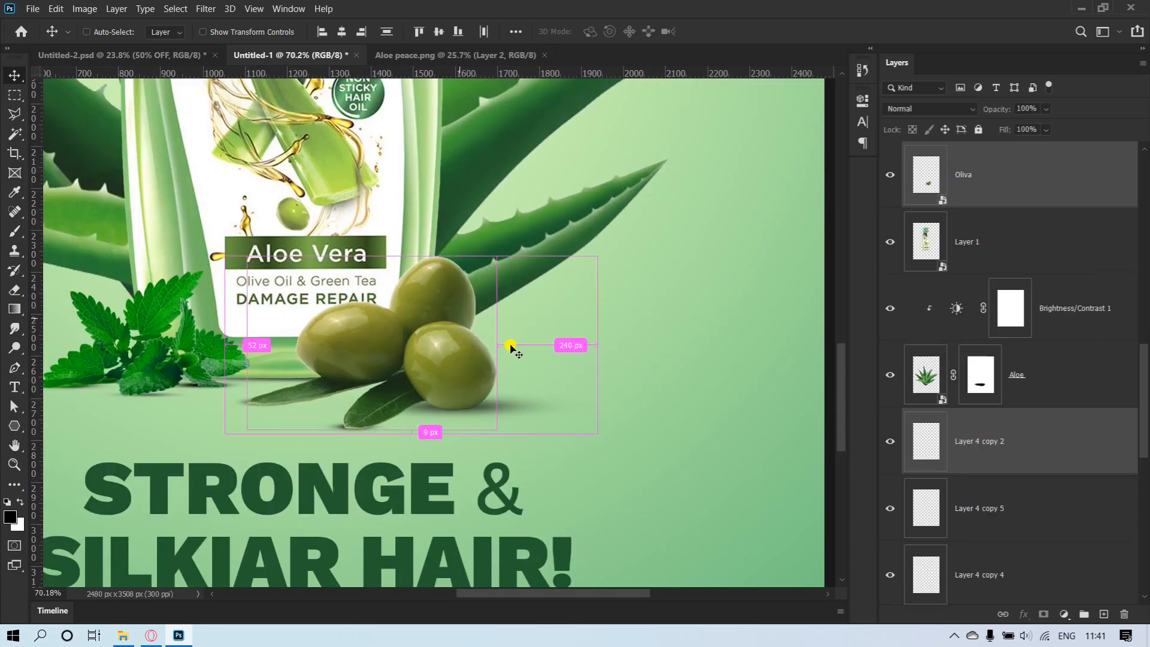
pyautogui.moveTo(511, 341); pyautogui.dragTo(609, 307)
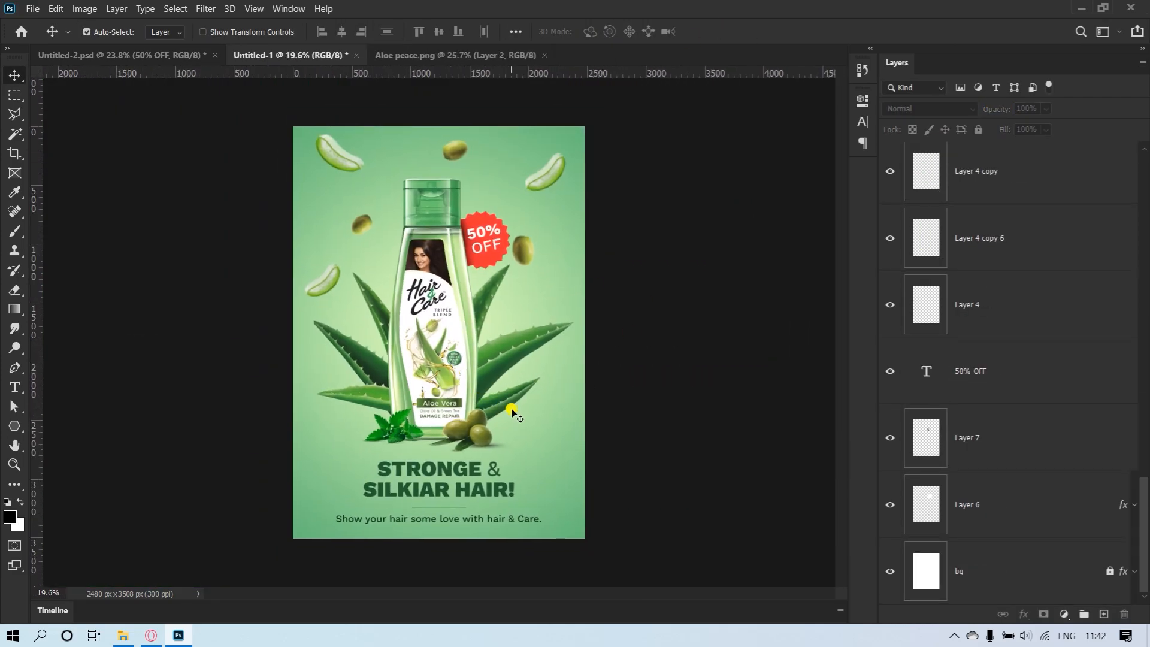
# - Save the poster as a JPEG at quality 12 in the Hair&Care folder, naming it "design by" plus the designer's name
pyautogui.click(31, 10)
pyautogui.click(58, 171)
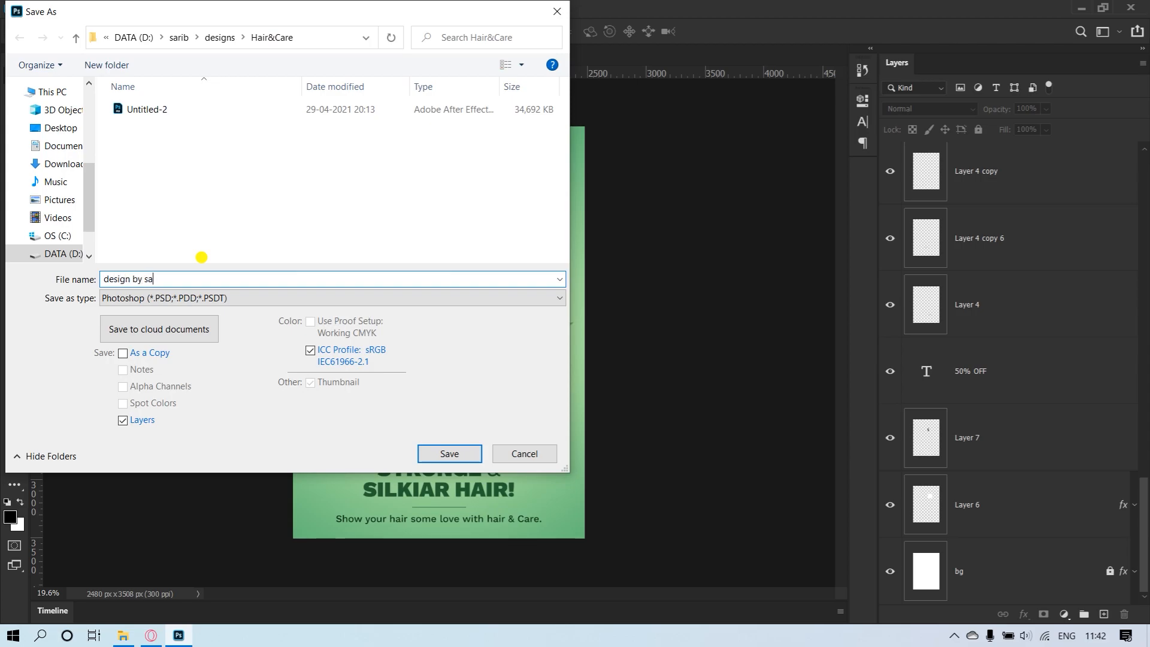
pyautogui.click(240, 299)
pyautogui.click(181, 420)
pyautogui.click(450, 454)
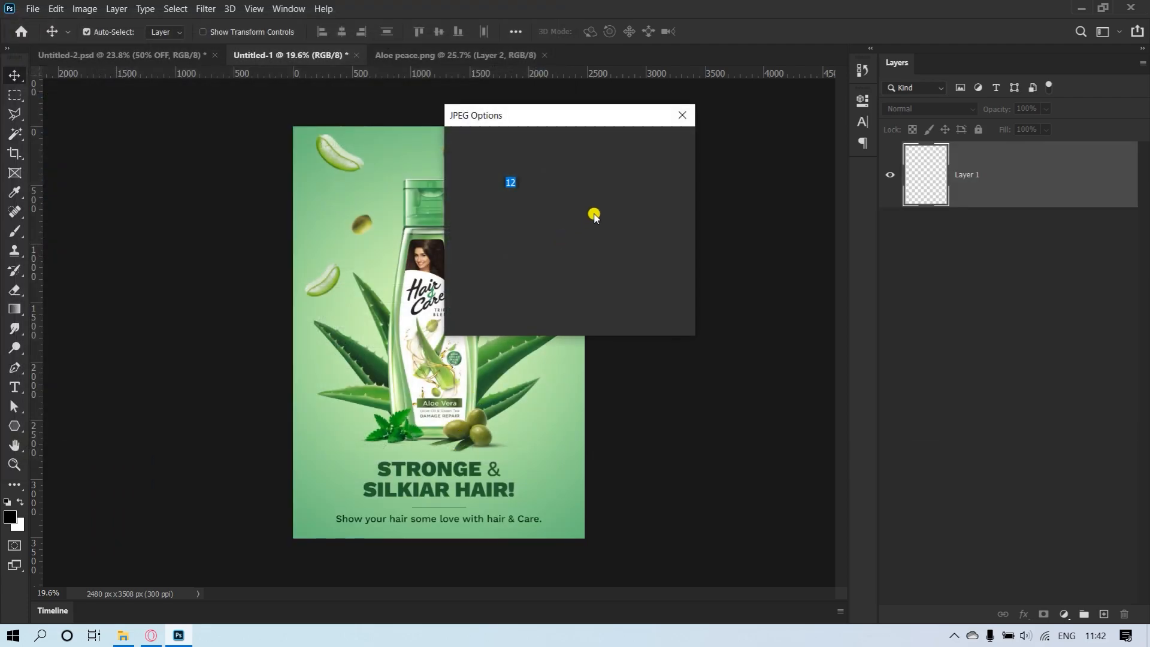
pyautogui.click(657, 144)
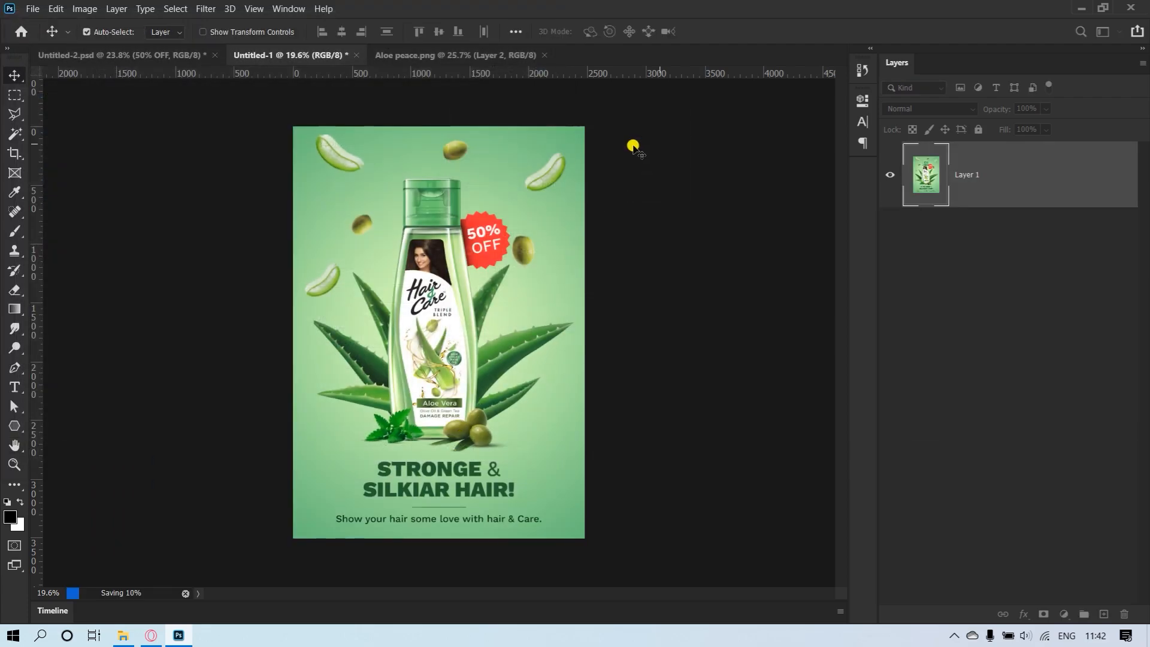
# - Switch to File Explorer, open the exported poster JPEG in Photos to review it, and close the preview
pyautogui.hotkey('alt', 'Tab')
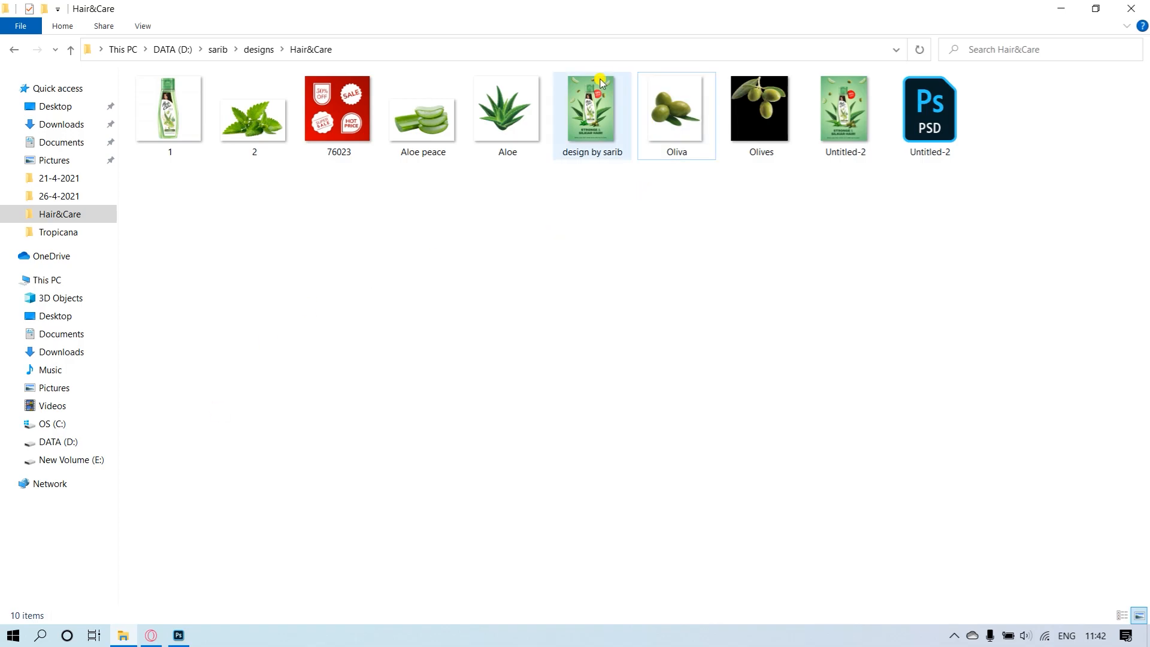
pyautogui.click(589, 135)
pyautogui.doubleClick(599, 99)
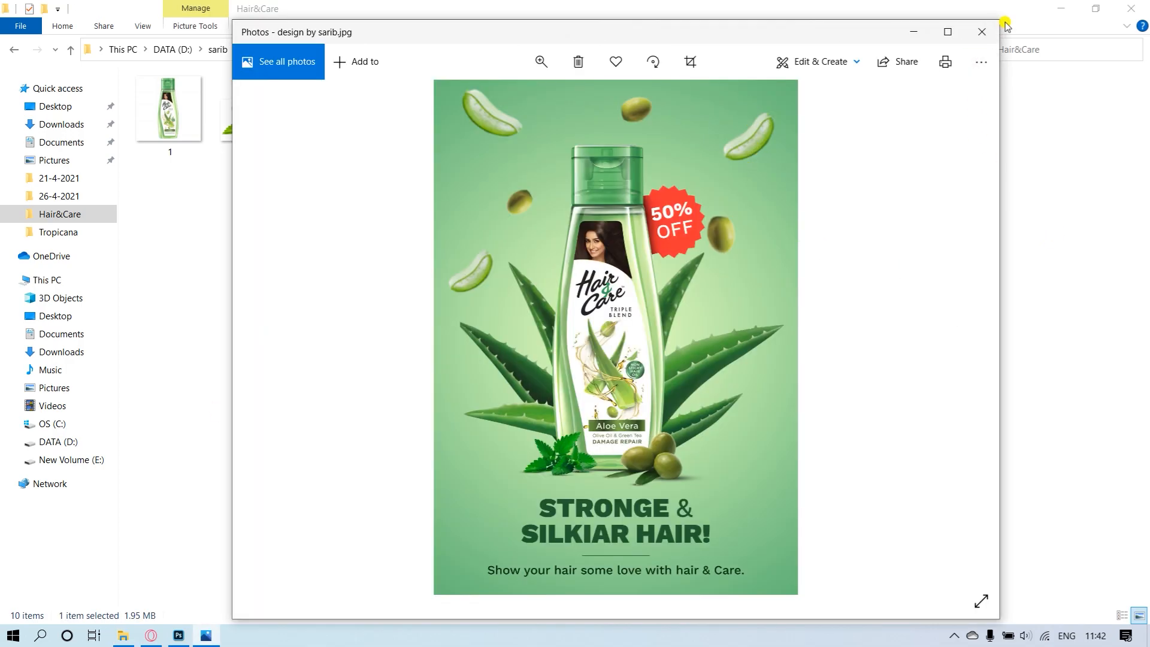
pyautogui.moveTo(995, 15); pyautogui.dragTo(792, 155)
pyautogui.moveTo(636, 169); pyautogui.dragTo(742, 82)
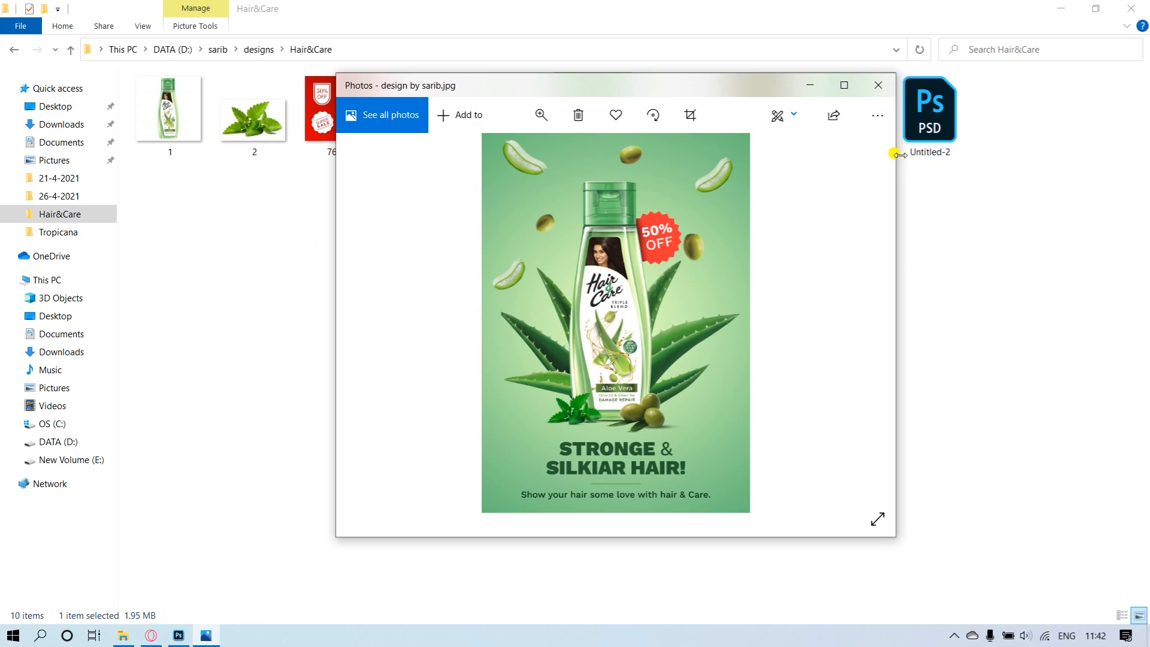
pyautogui.click(883, 86)
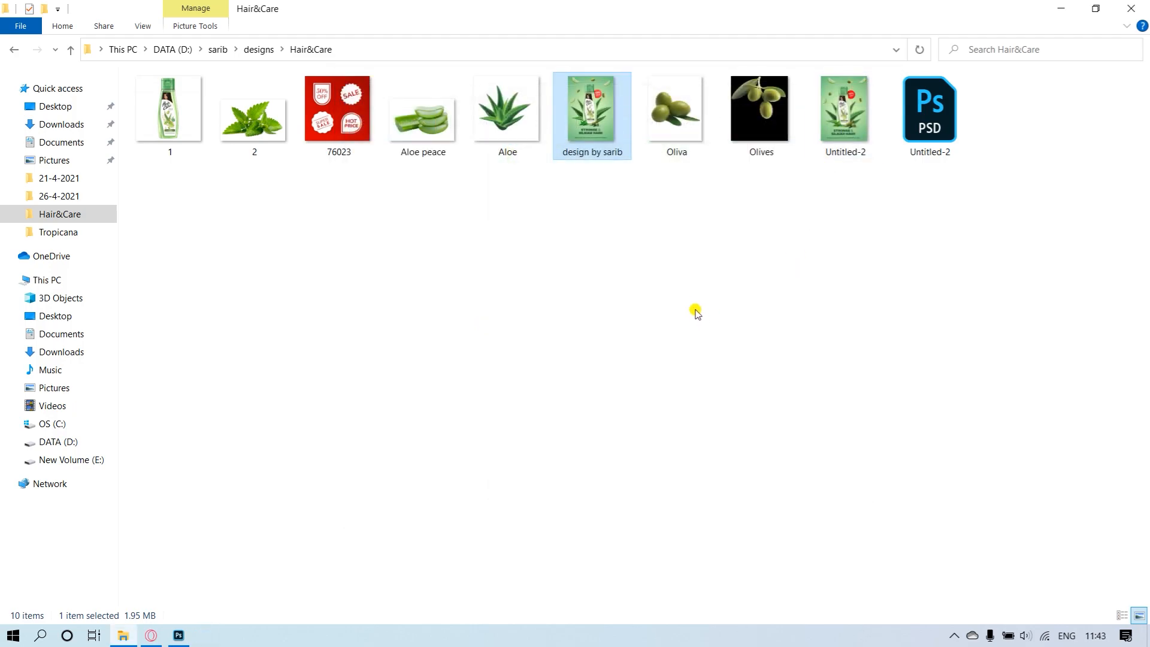
pyautogui.click(416, 547)
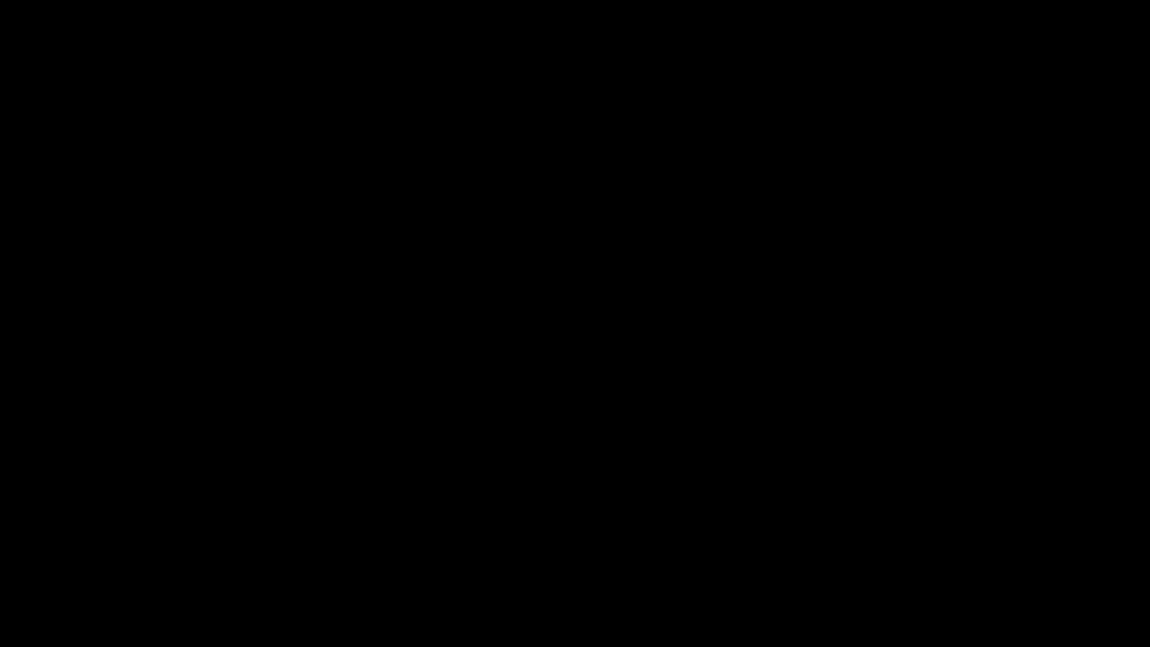